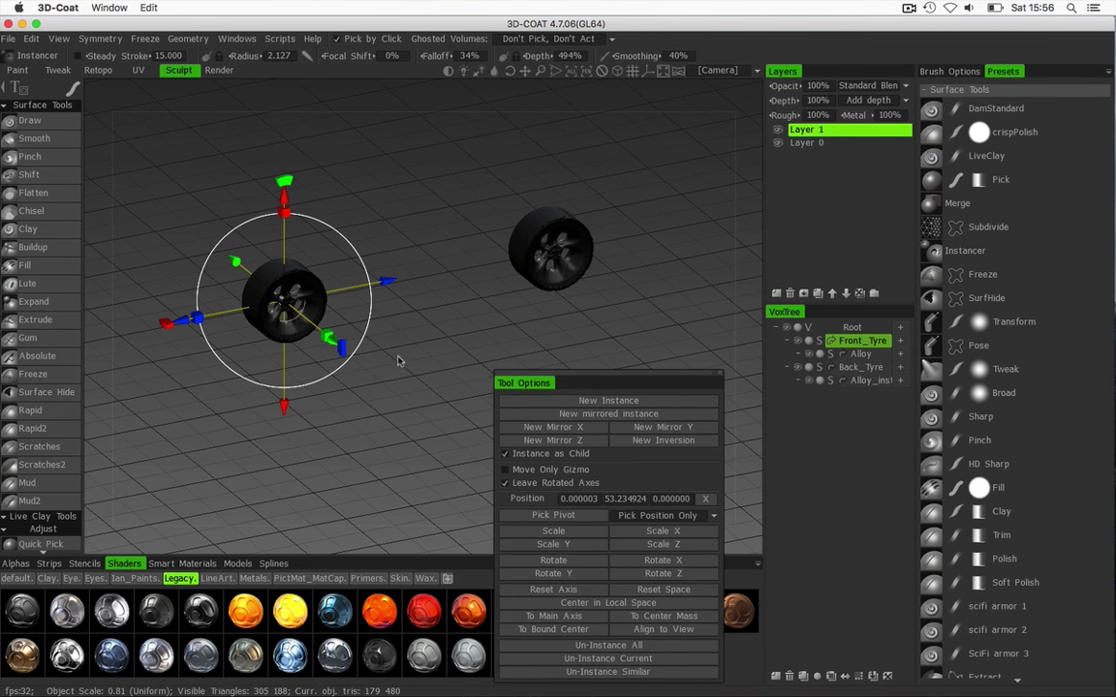
Add a new empty volume under Root in the sculpt tree and switch from the Instancer to the Grow voxel tool.
left_click(776, 678)
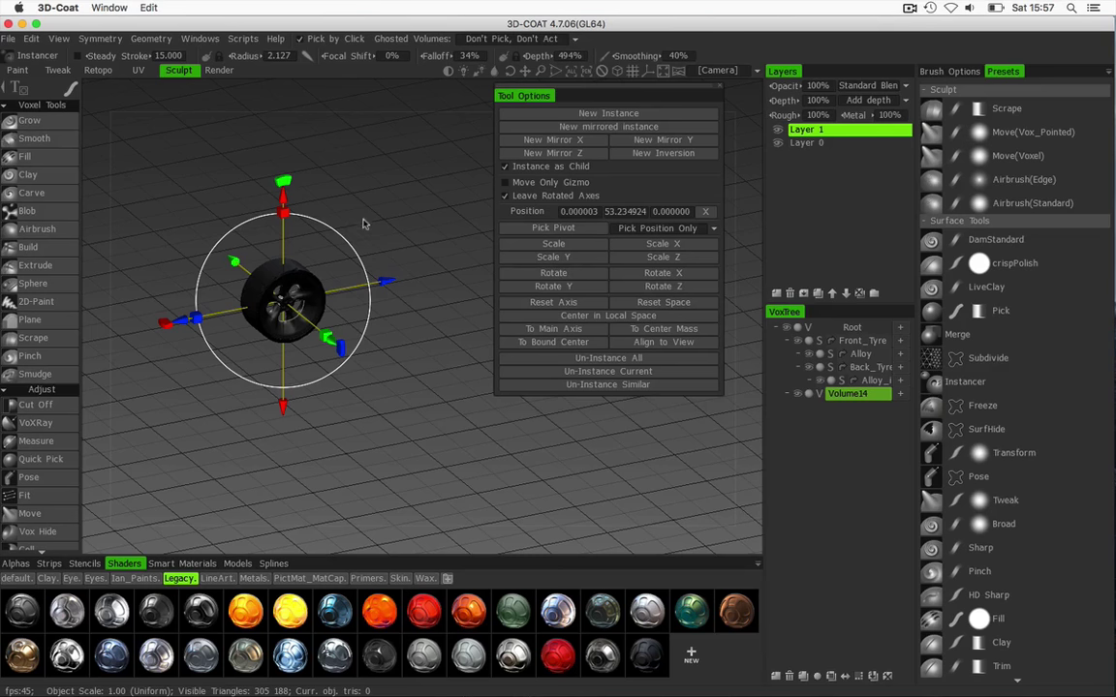
left_click(722, 89)
left_click(33, 122)
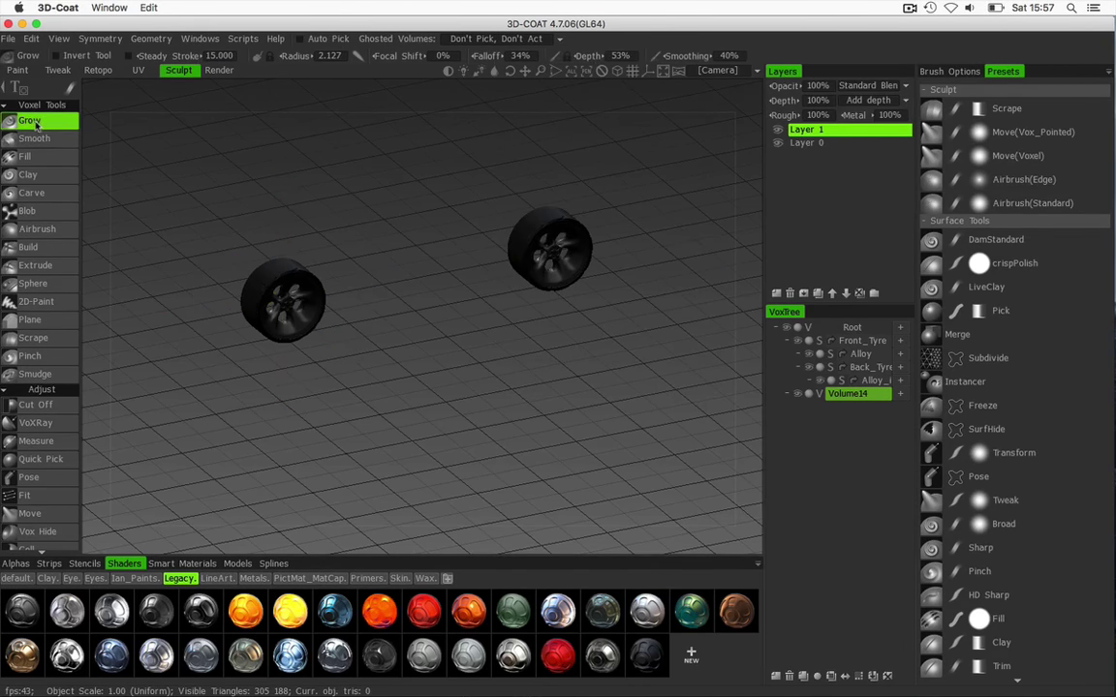
middle_click_drag(387, 363, 398, 444)
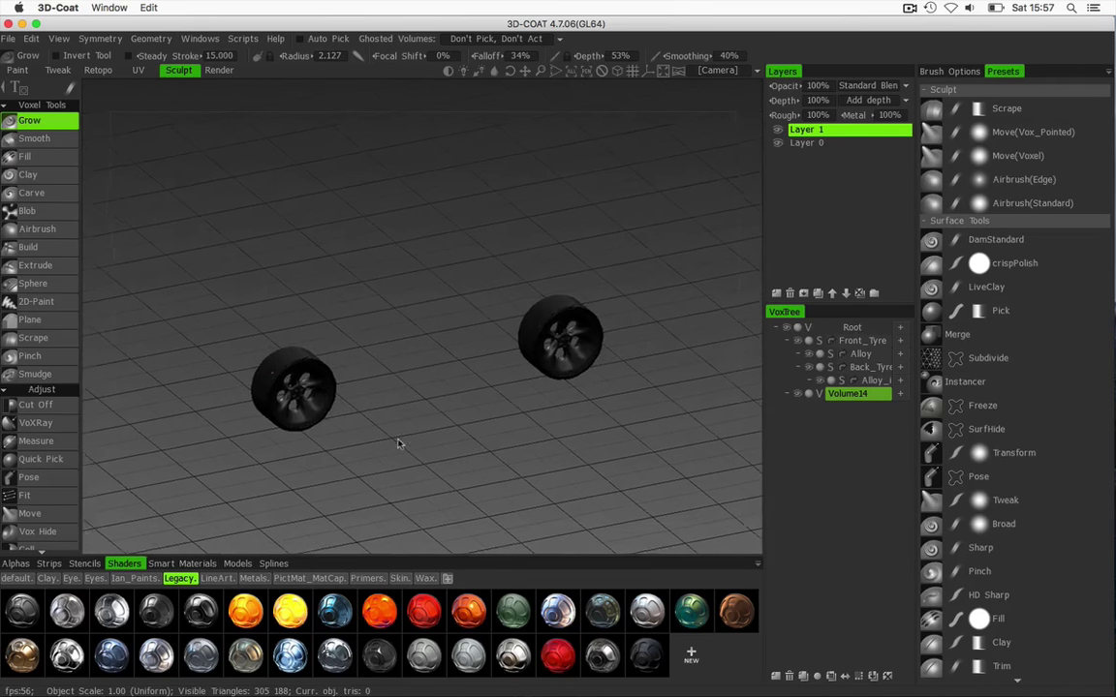
left_click_drag(398, 443, 502, 396)
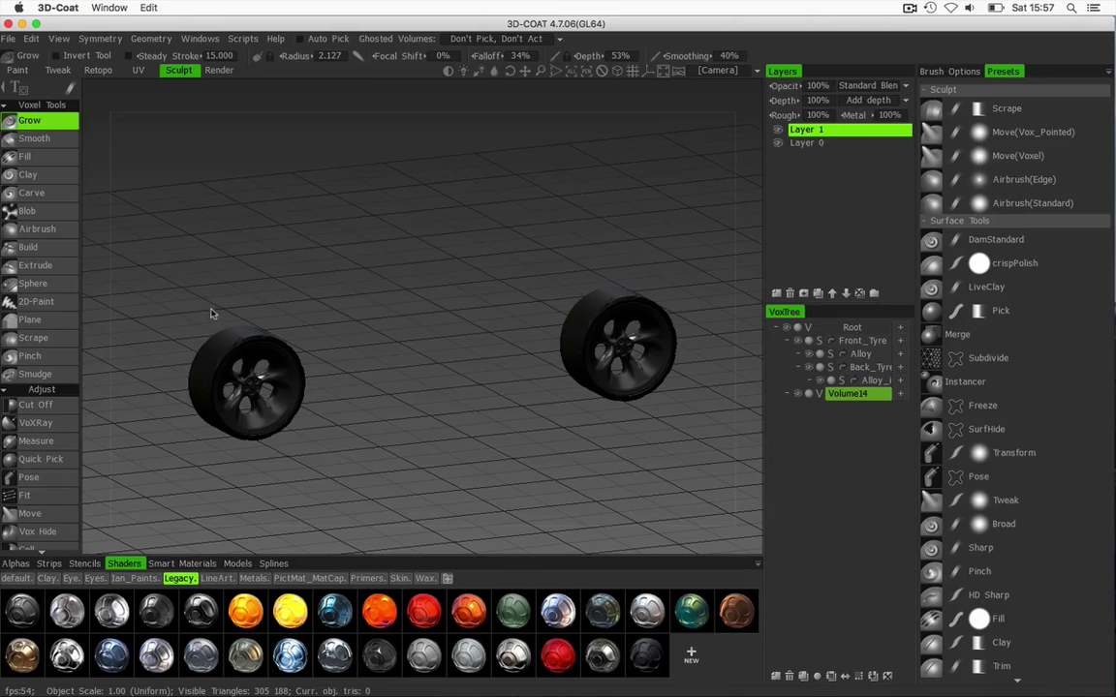
Start the Primitives tool and load the default cube model as a lattice primitive at the front wheel.
key("space")
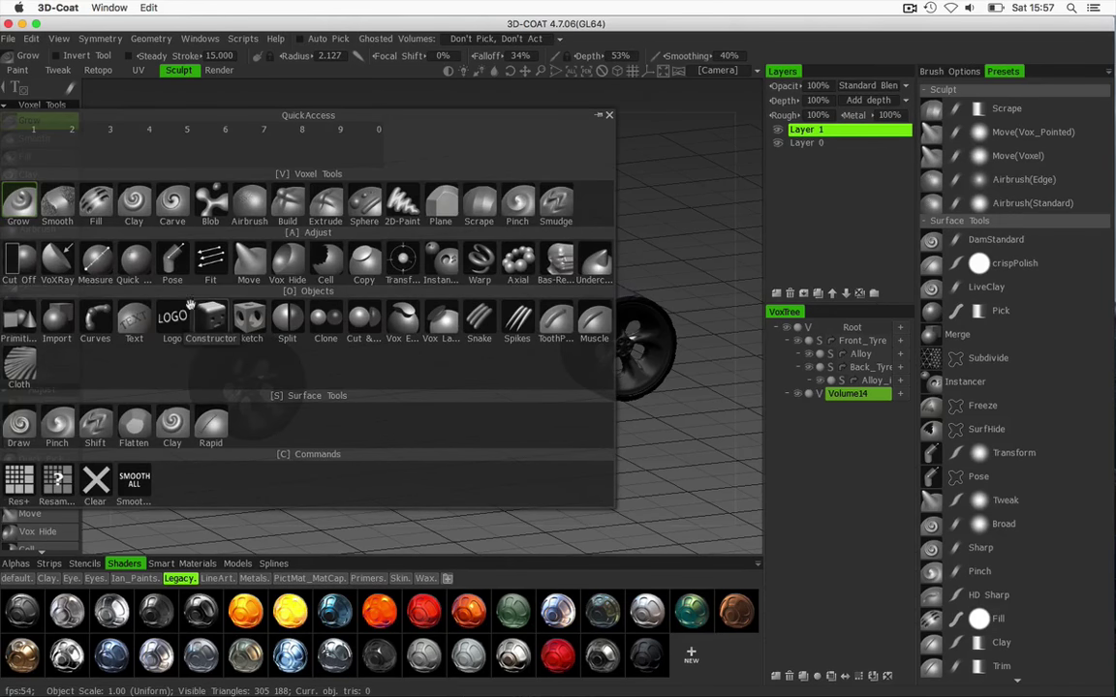
left_click(22, 318)
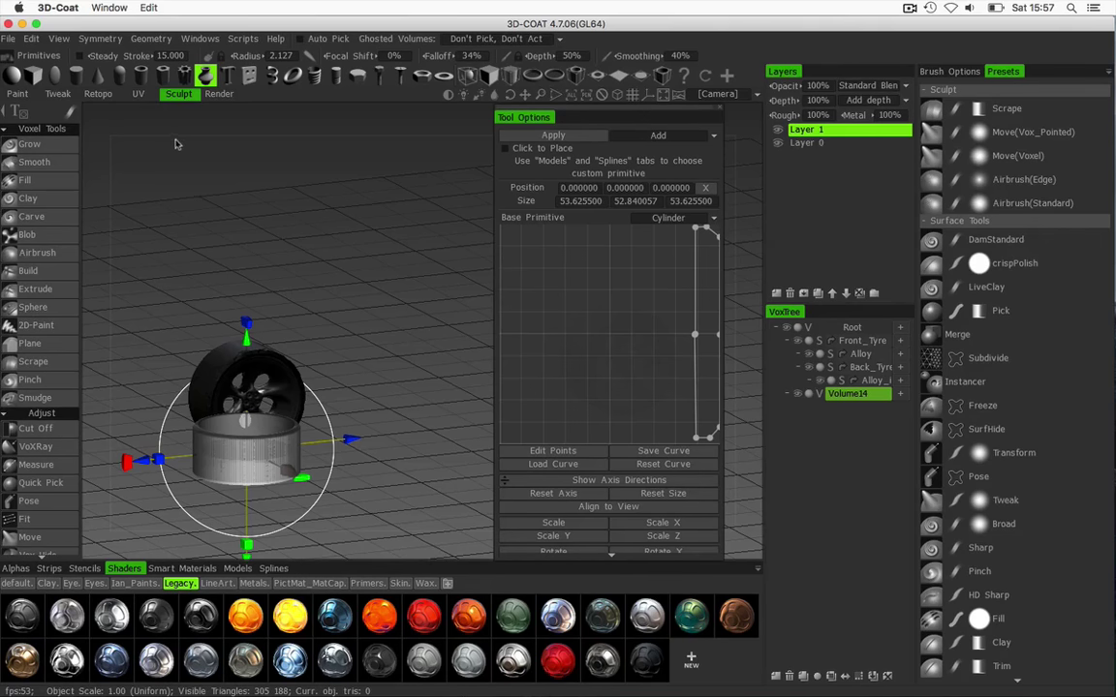
left_click(33, 72)
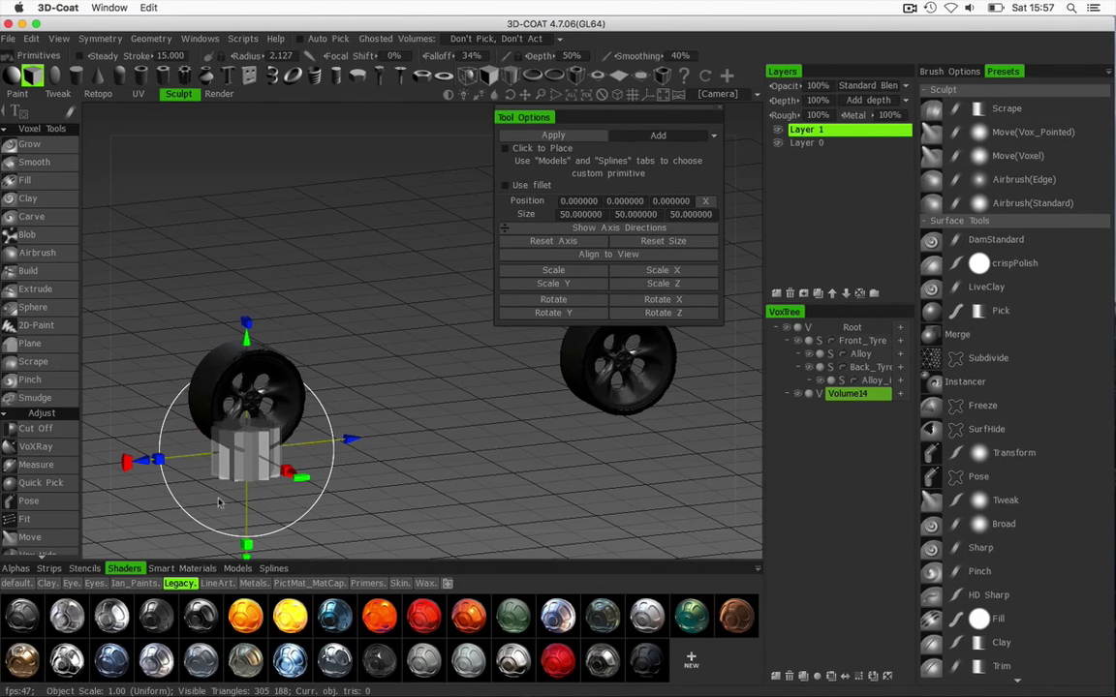
left_click(236, 569)
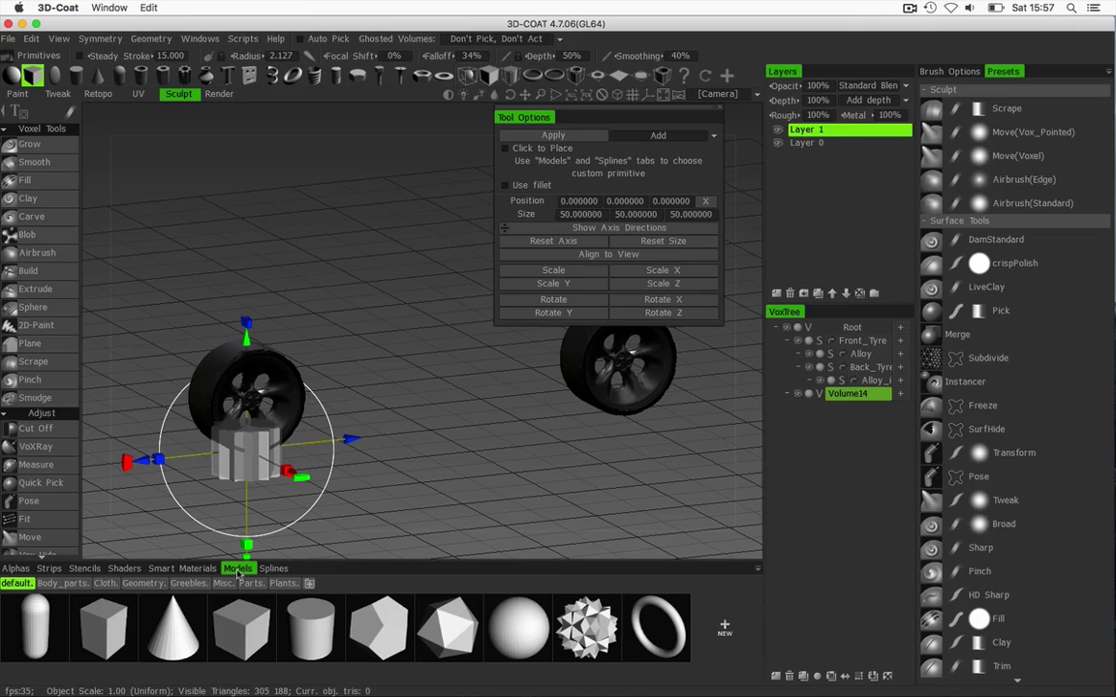
left_click(255, 639)
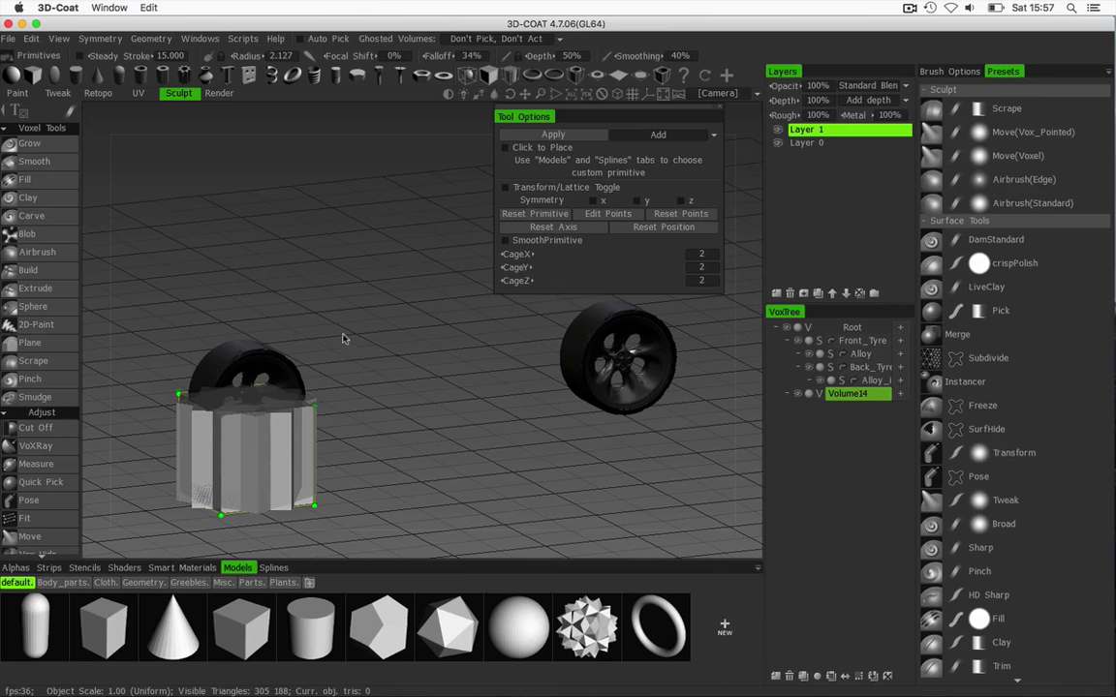
left_click_drag(344, 336, 304, 448)
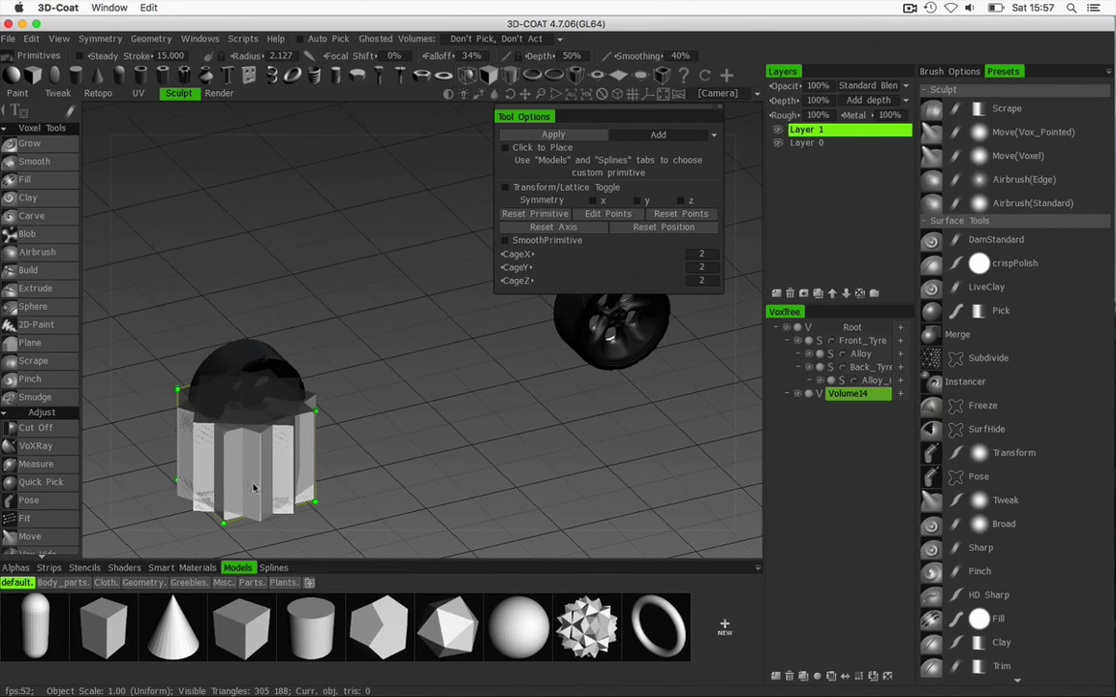
Change the symmetry type to X,Y,Z Mirror to remove the radial repetition from the cube, and close the symmetry settings.
key("s")
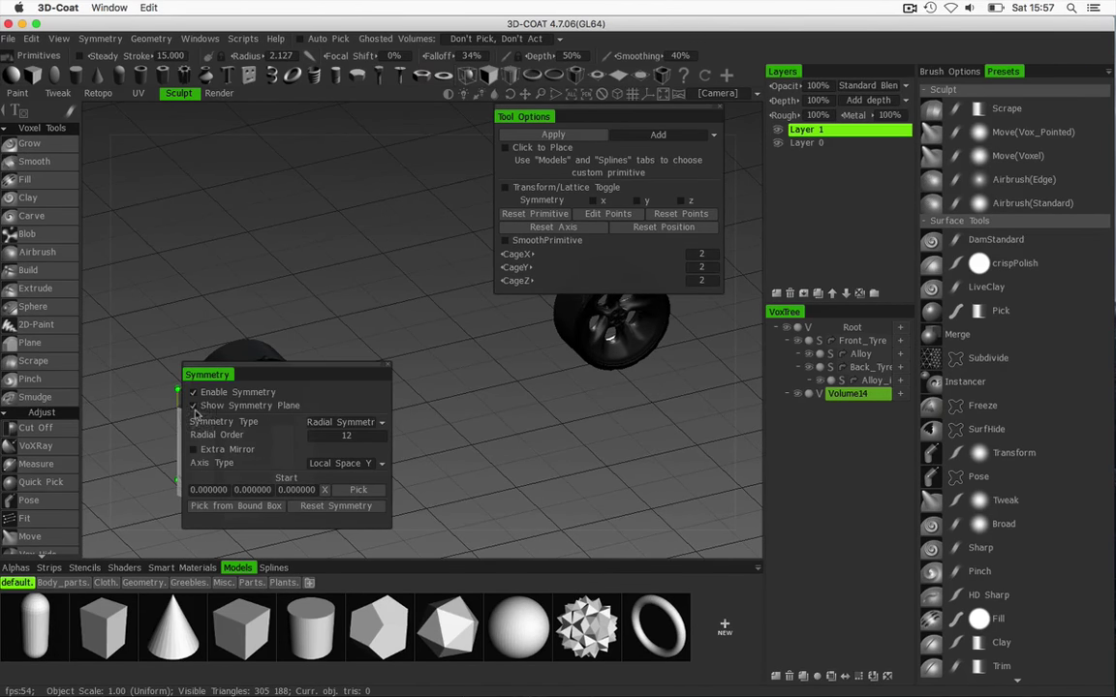
left_click(330, 424)
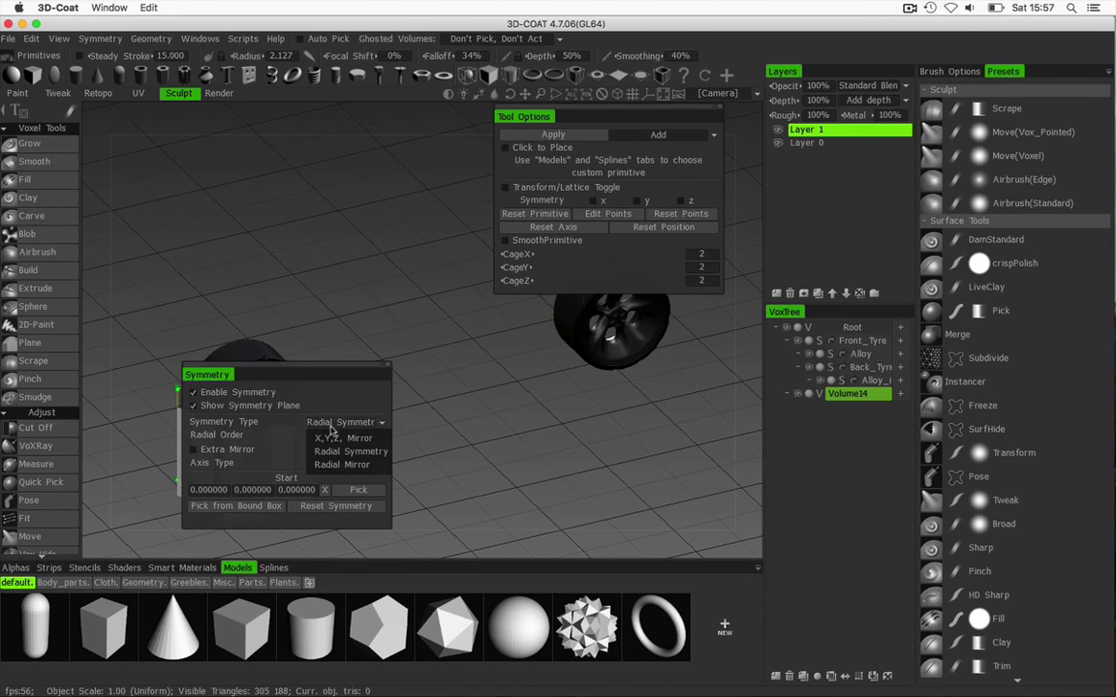
left_click(329, 439)
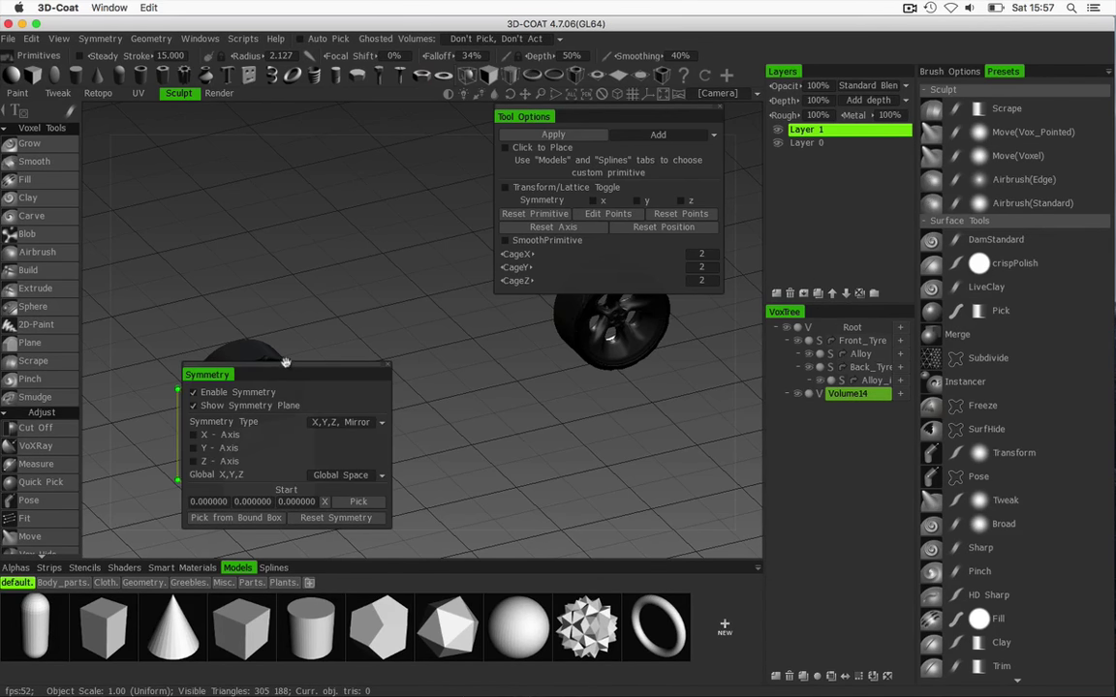
left_click_drag(285, 366, 450, 333)
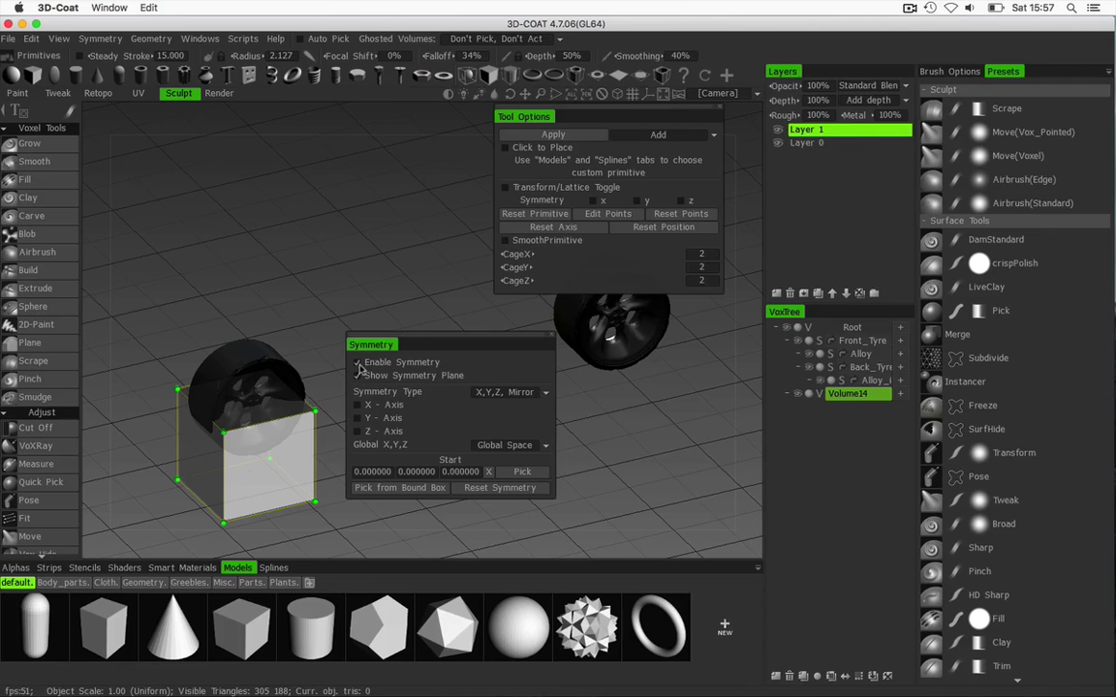
left_click(358, 375)
key("s")
mouse_move(352, 381)
left_mouse_down()
mouse_move(381, 385)
mouse_move(339, 398)
left_mouse_up()
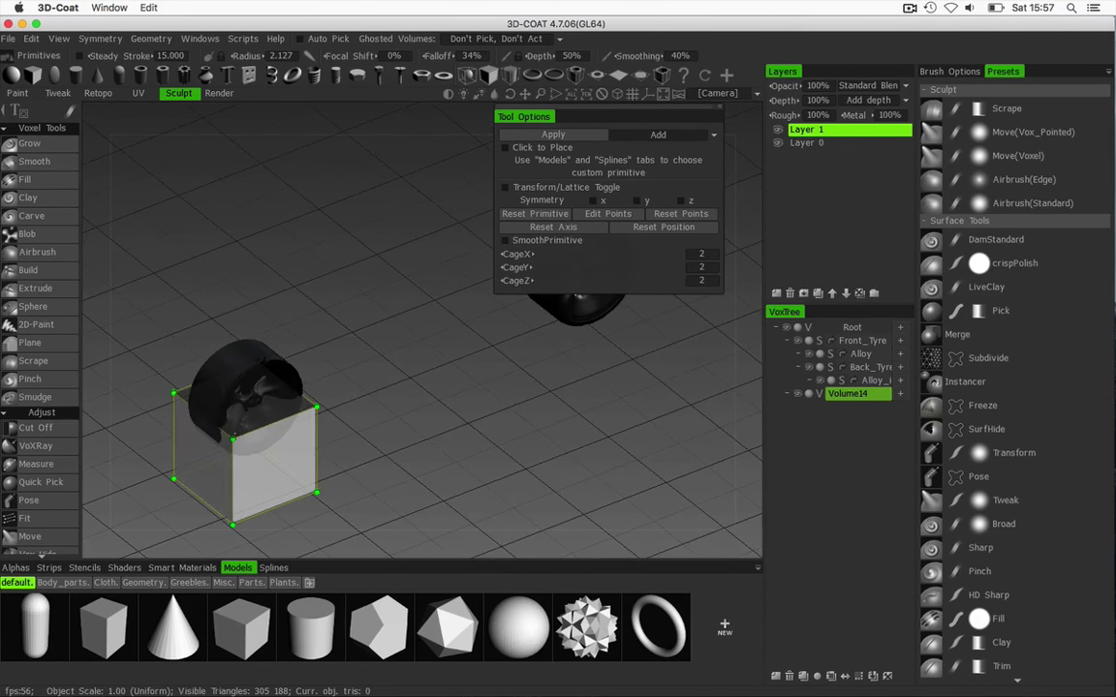
Raise the cube's lattice cage divisions to 4 in X, 3 in Y and 4 in Z.
left_click_drag(526, 116, 538, 283)
left_click_drag(409, 357, 428, 381)
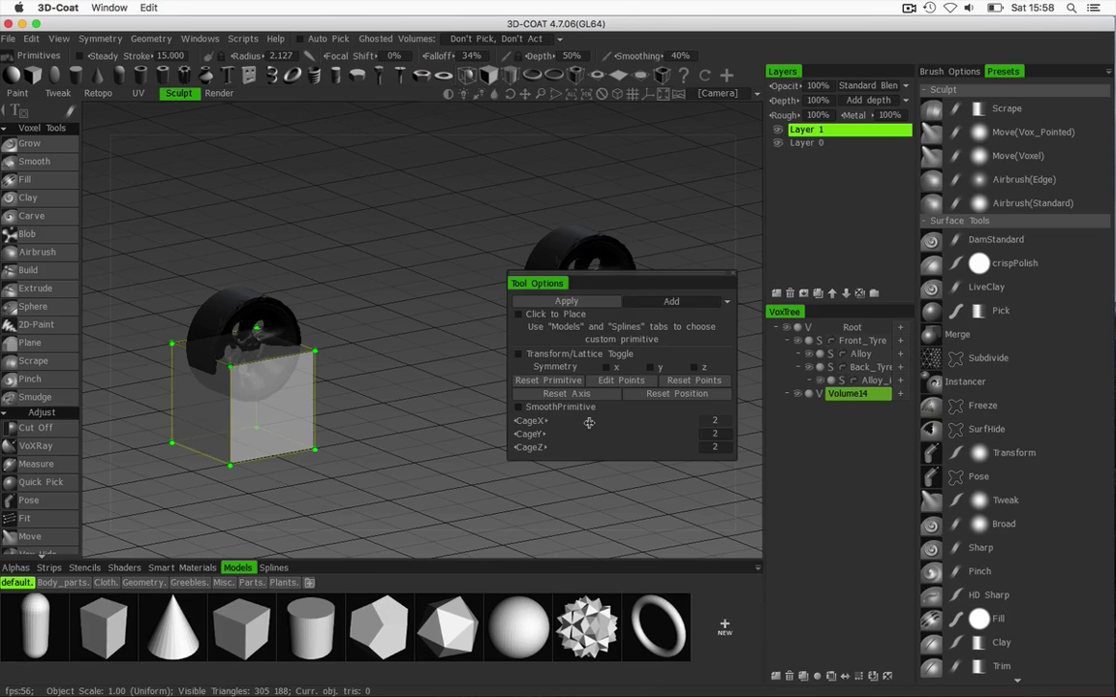
left_click_drag(576, 424, 694, 419)
left_click_drag(580, 433, 655, 441)
left_click(655, 446)
left_click_drag(580, 450, 670, 451)
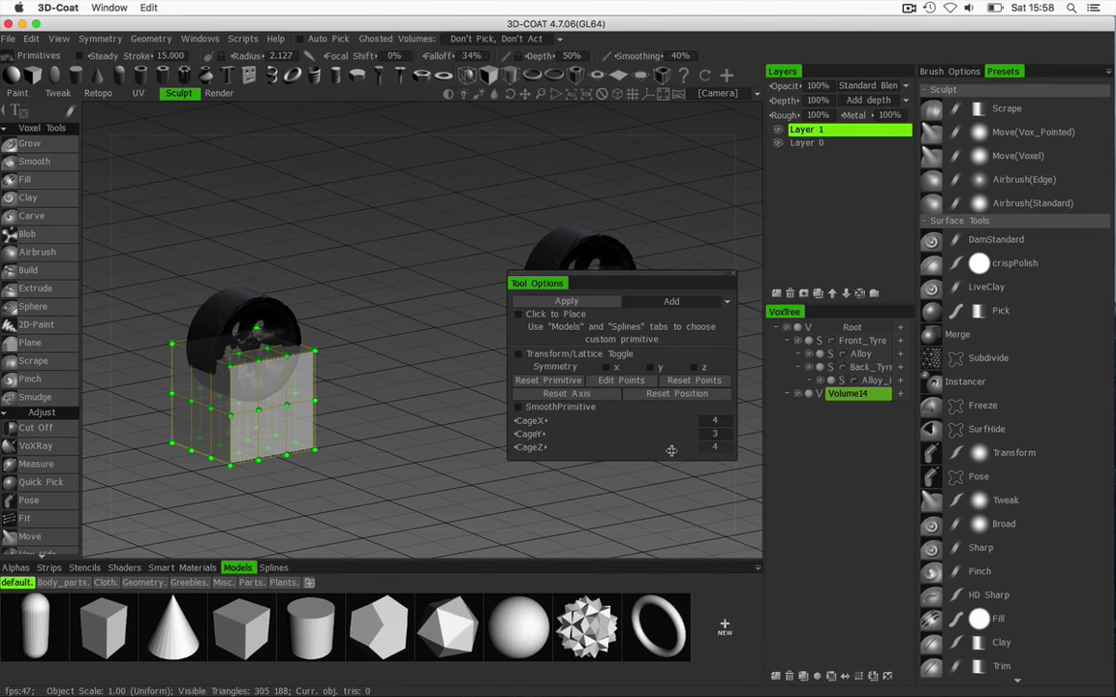
Set the cube's cage divisions to 5 in X, 4 in Y and 4 in Z.
double_click(713, 422)
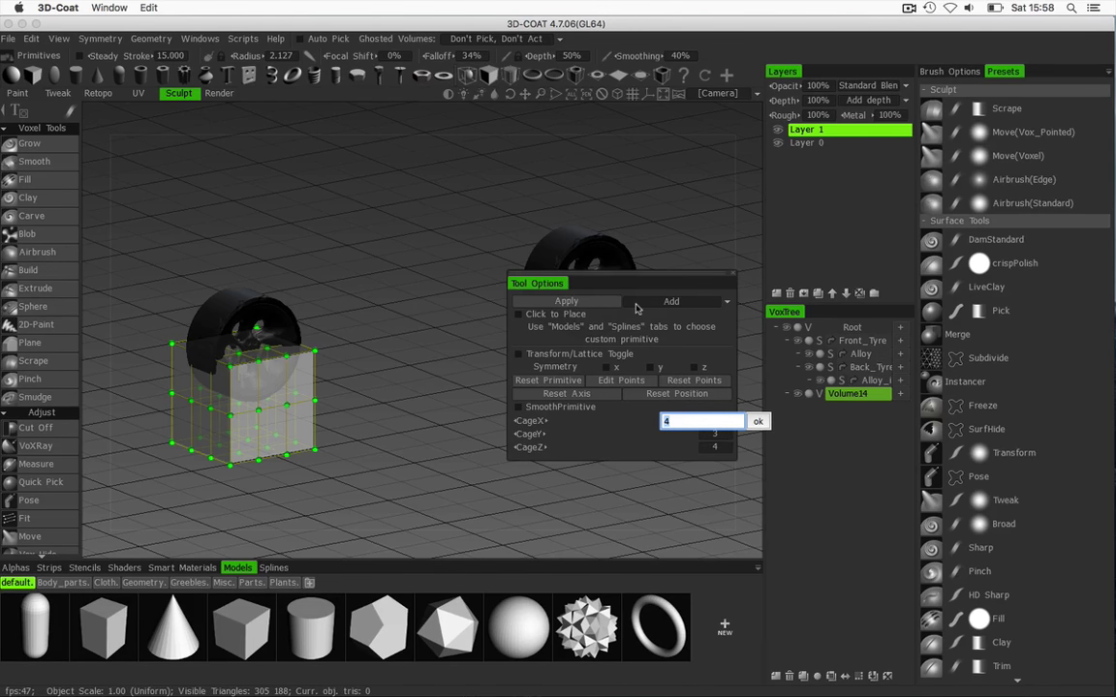
left_click(758, 422)
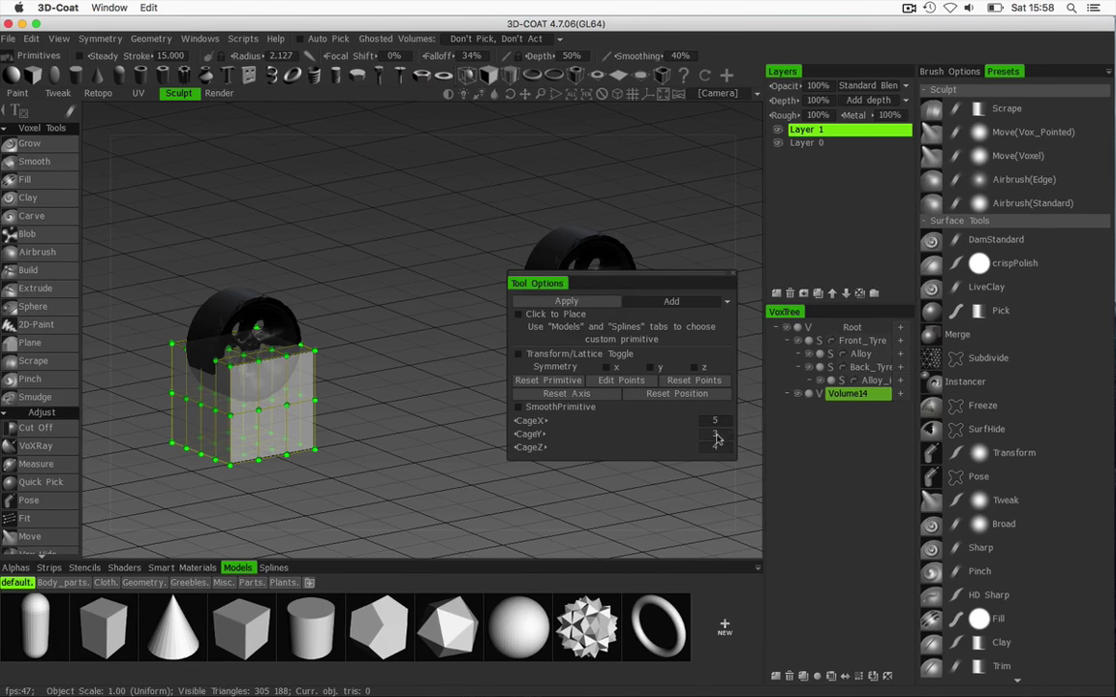
left_click(709, 434)
type("4")
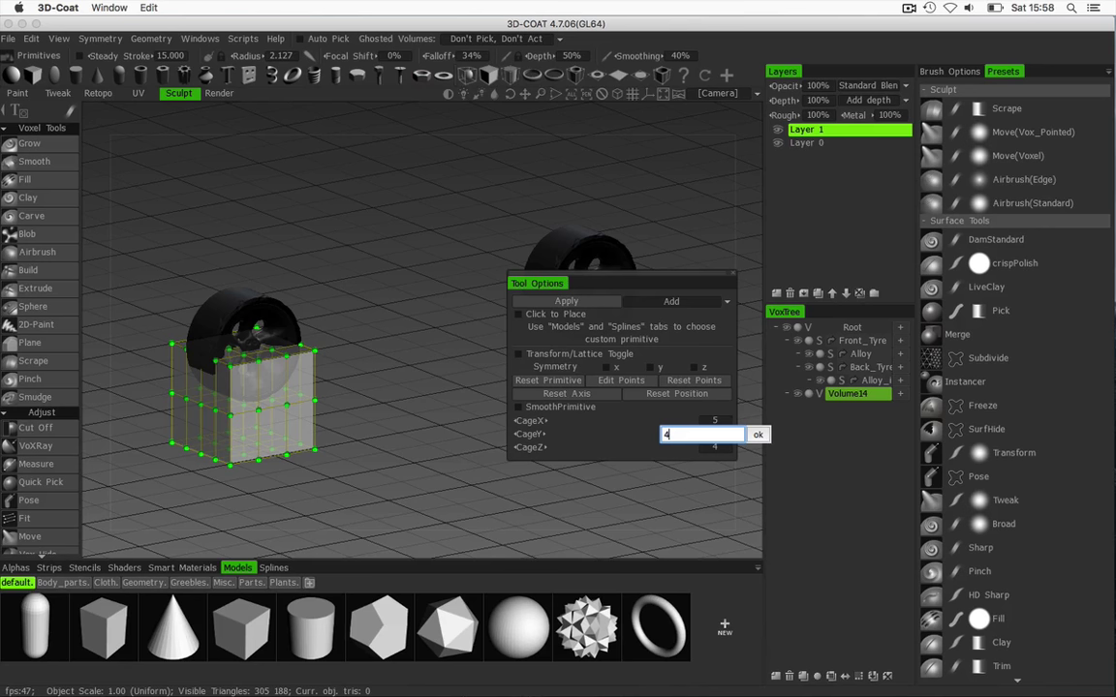
left_click(757, 434)
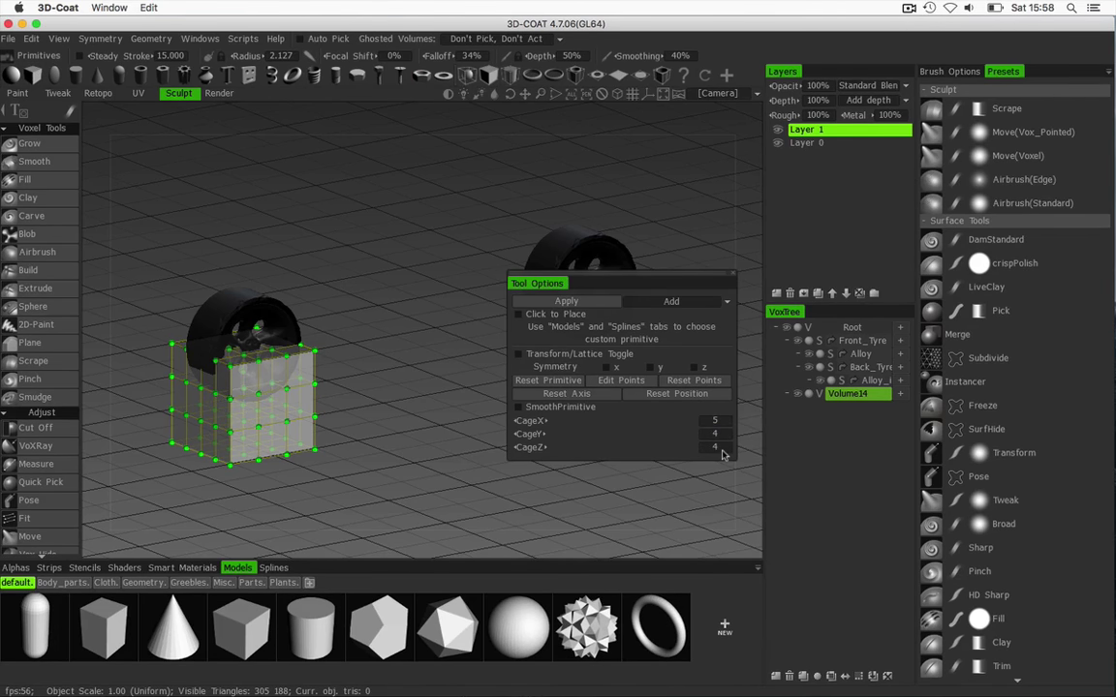
double_click(725, 449)
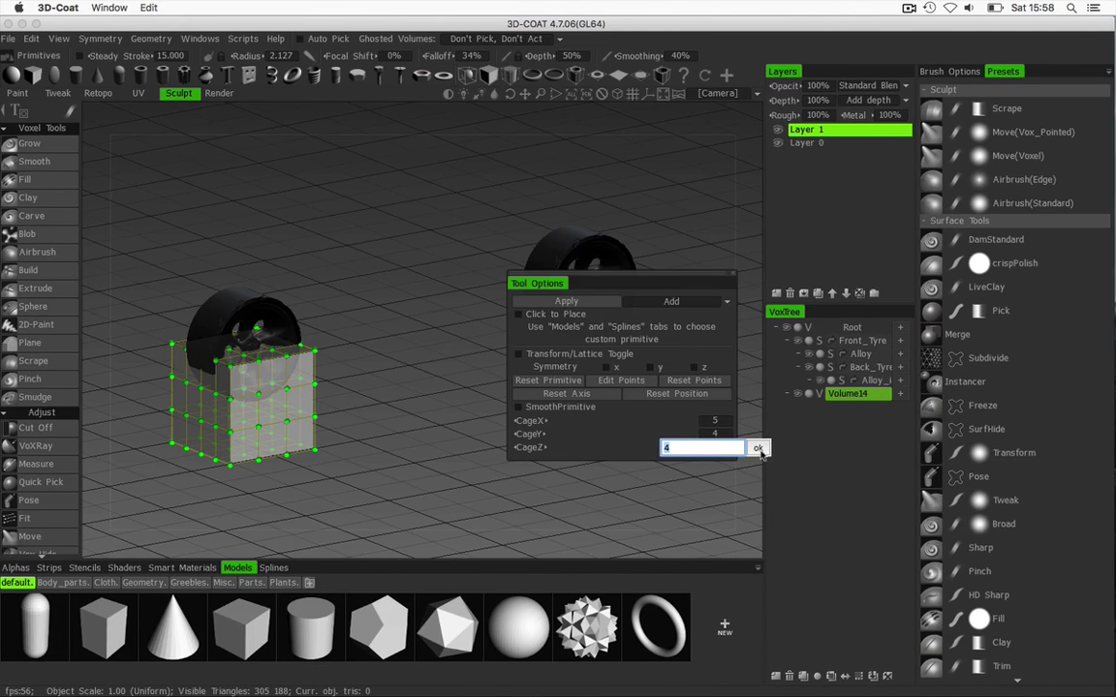
left_click(758, 448)
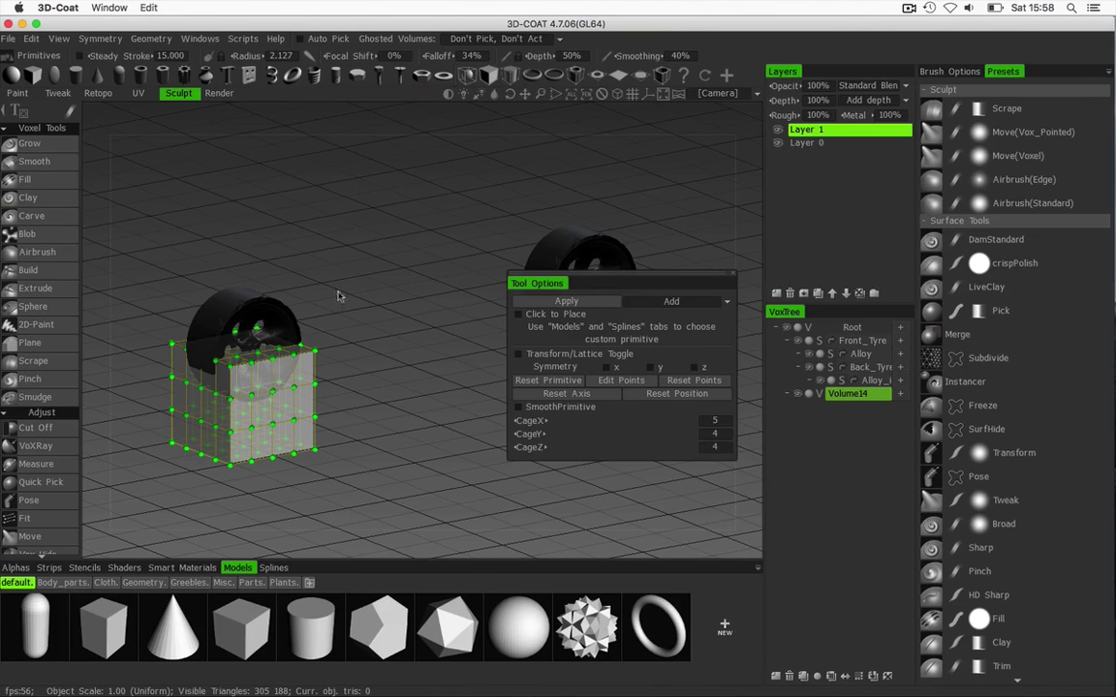
Set the cube's cage divisions in Z to 5.
left_click_drag(594, 276, 625, 134)
left_click_drag(447, 338, 358, 331, "shift")
right_click_drag(383, 319, 355, 317)
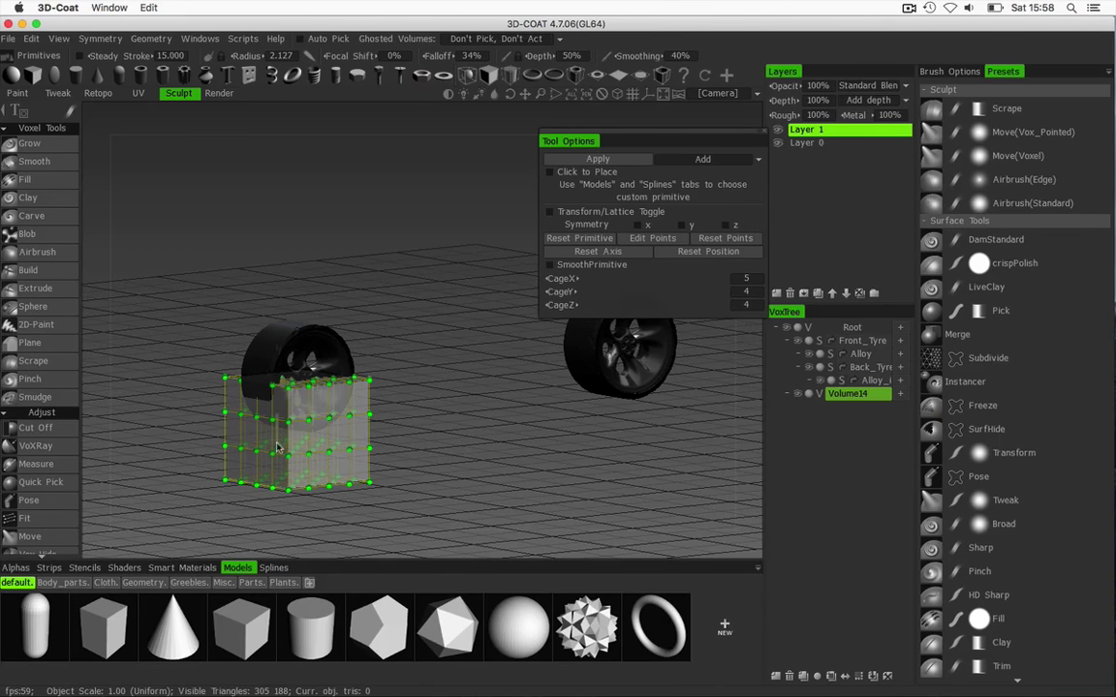
right_click_drag(379, 312, 354, 329)
right_click_drag(287, 302, 350, 335)
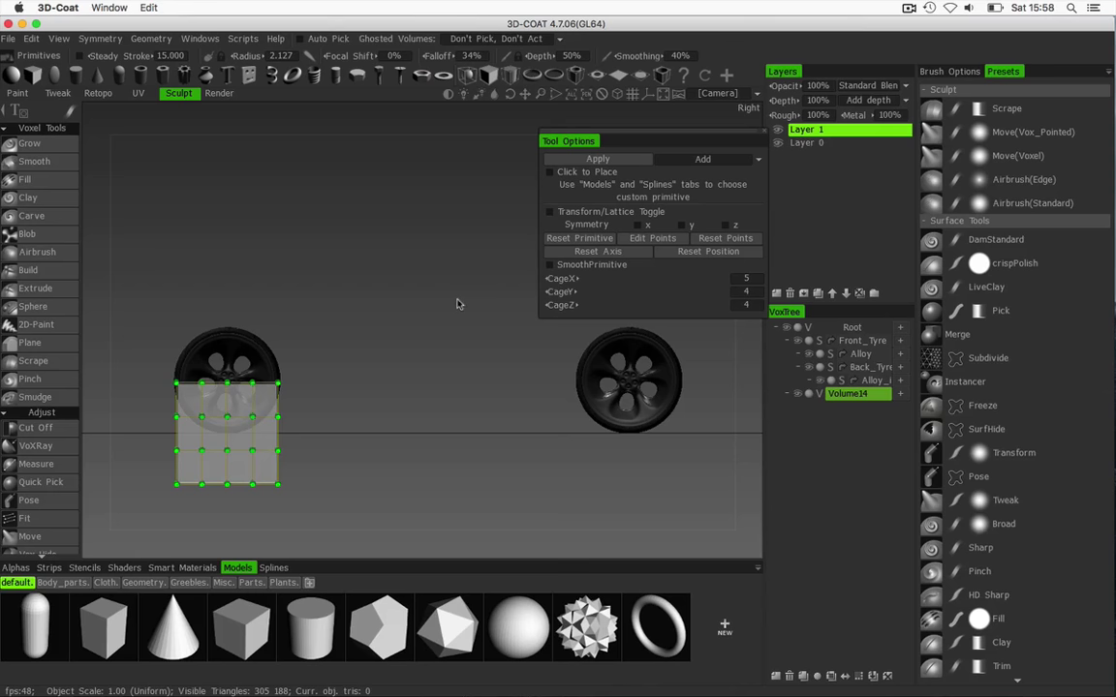
left_click(748, 305)
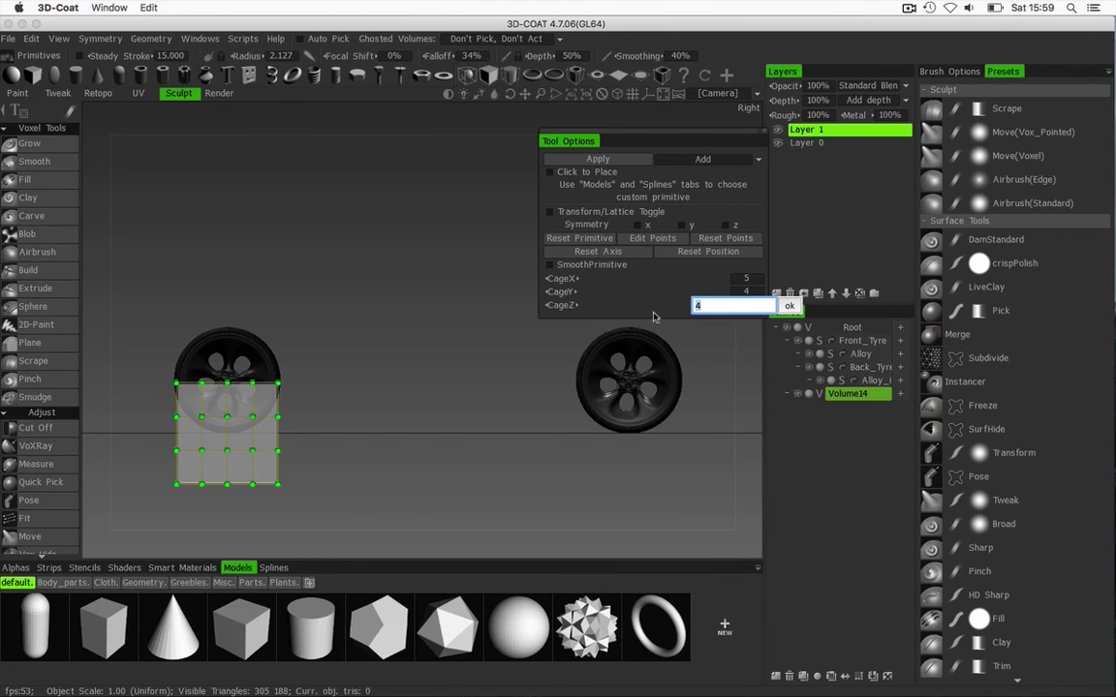
type("5")
key("Return")
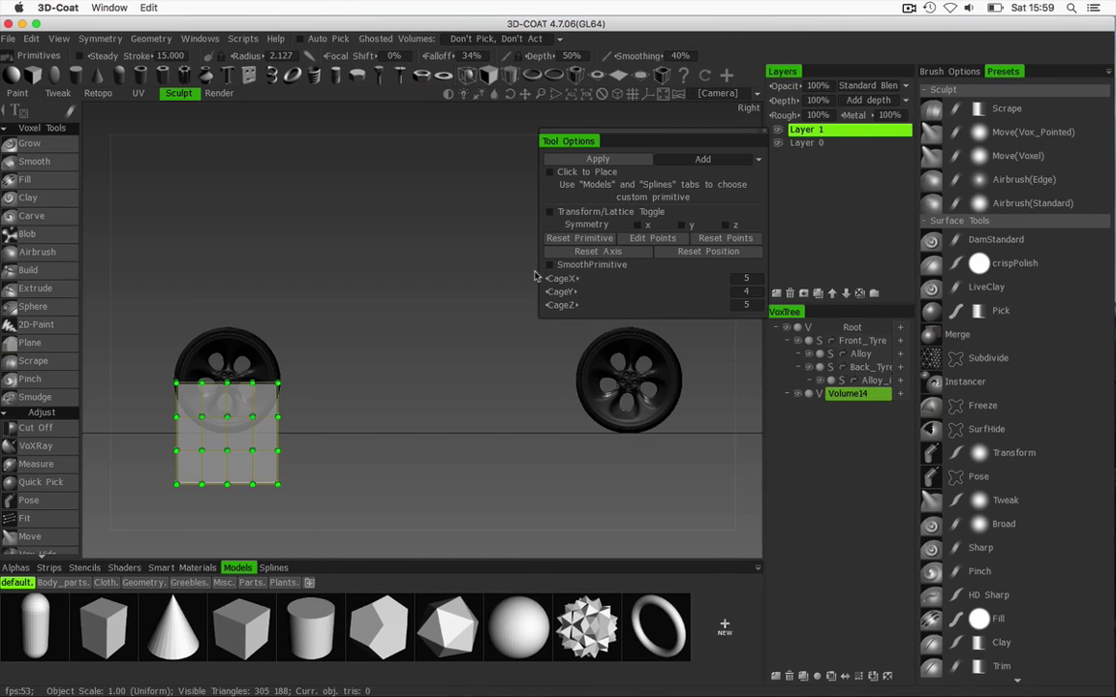
Enable Transform/Lattice Toggle and stretch the cube lengthwise into a long box extending slightly past both wheels.
left_click(550, 213)
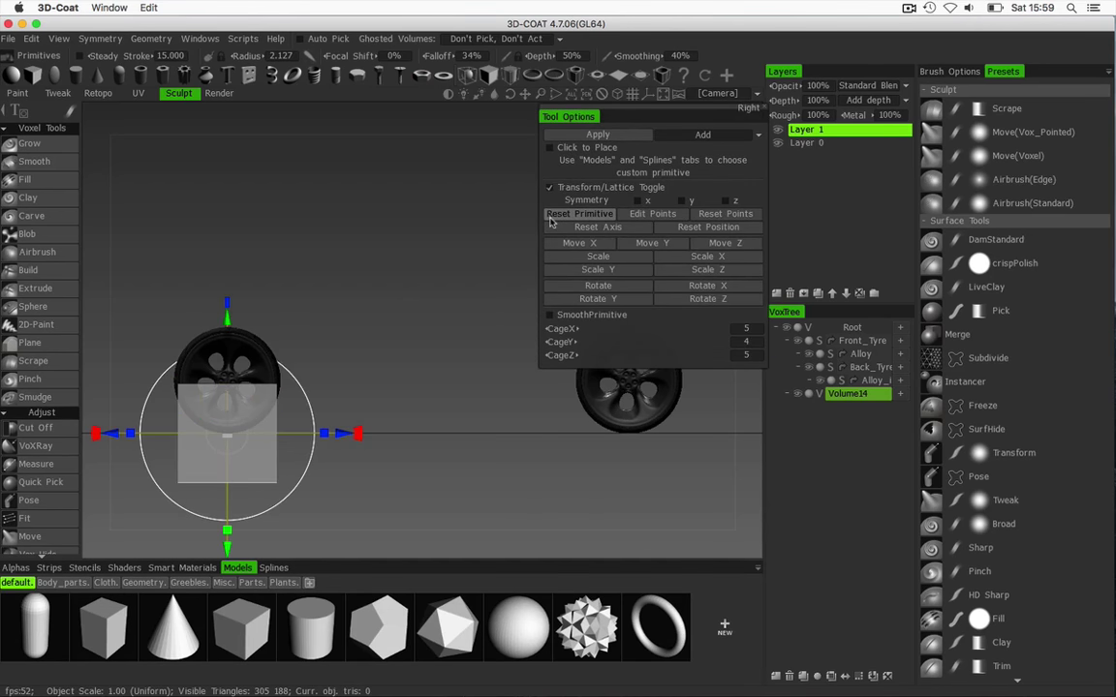
left_click_drag(329, 439, 706, 442)
mouse_move(538, 436)
left_mouse_down()
mouse_move(612, 436)
mouse_move(532, 437)
left_mouse_up()
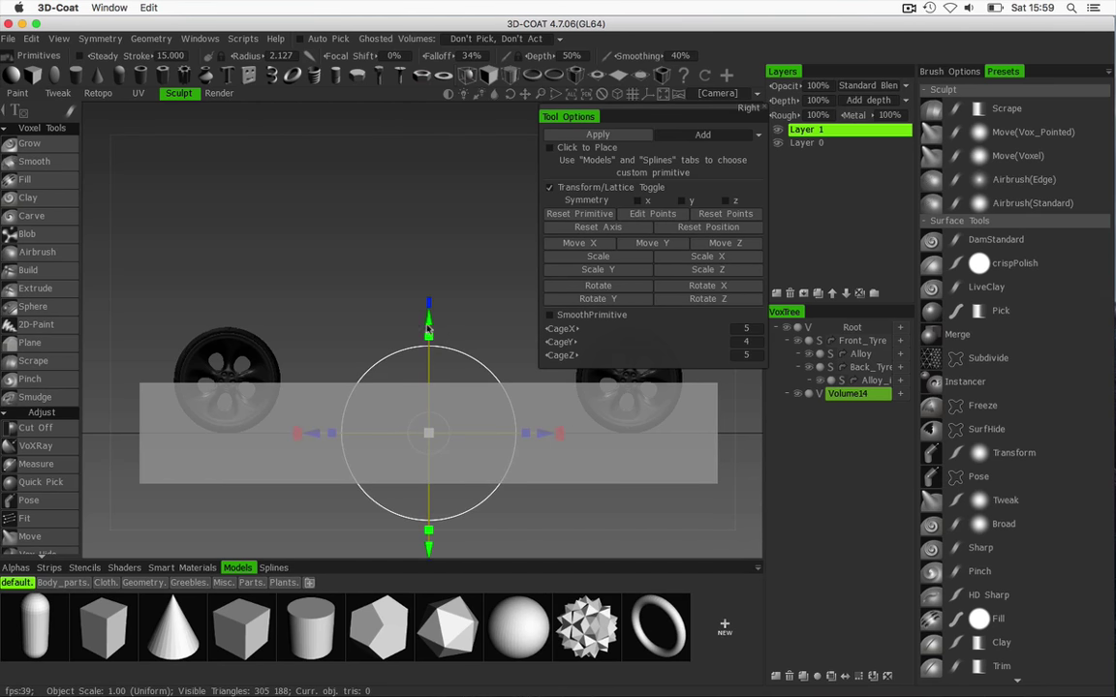
Raise the stretched box above the ground line so it covers all but the lowest part of both wheels.
left_click_drag(429, 317, 428, 247)
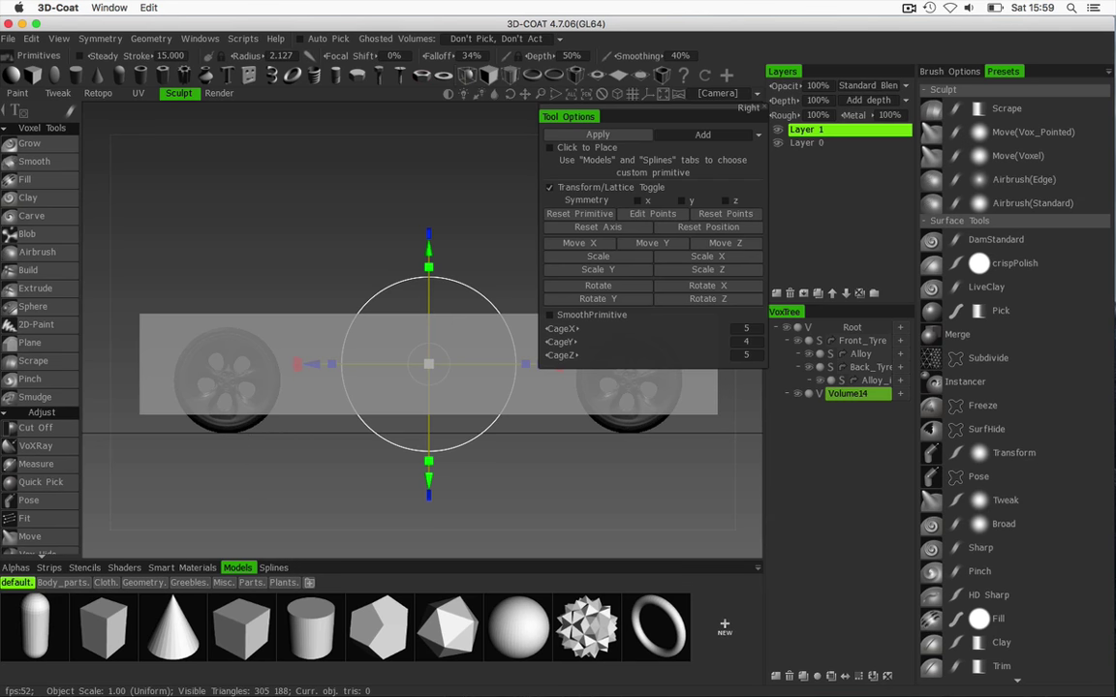
left_click_drag(429, 250, 430, 251)
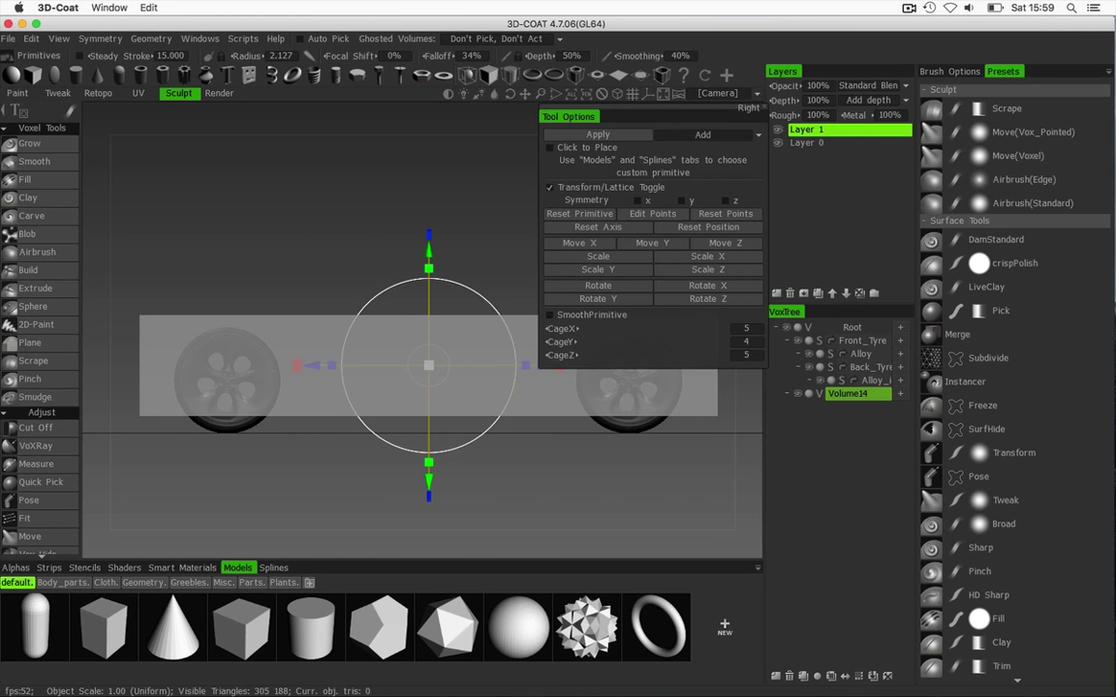
mouse_move(431, 254)
left_mouse_down()
mouse_move(428, 220)
mouse_move(429, 256)
left_mouse_up()
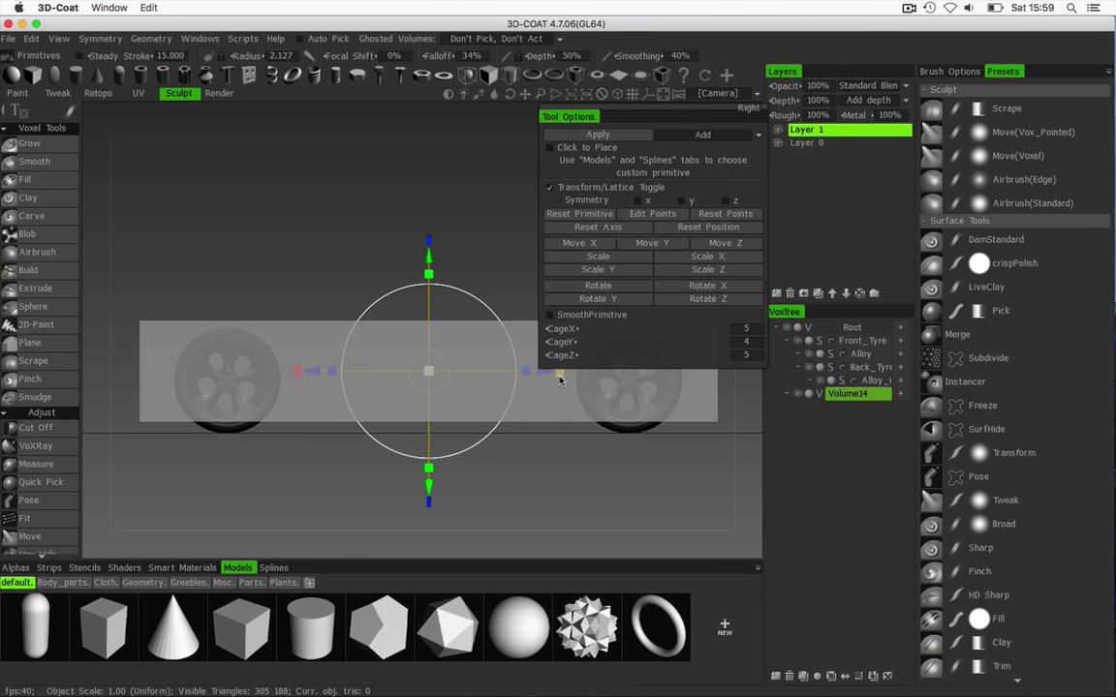
left_click_drag(560, 379, 558, 378)
left_click_drag(428, 260, 426, 257)
Widen the box along X to about three times its width, keeping it centred on the two wheels.
left_click_drag(215, 247, 405, 289)
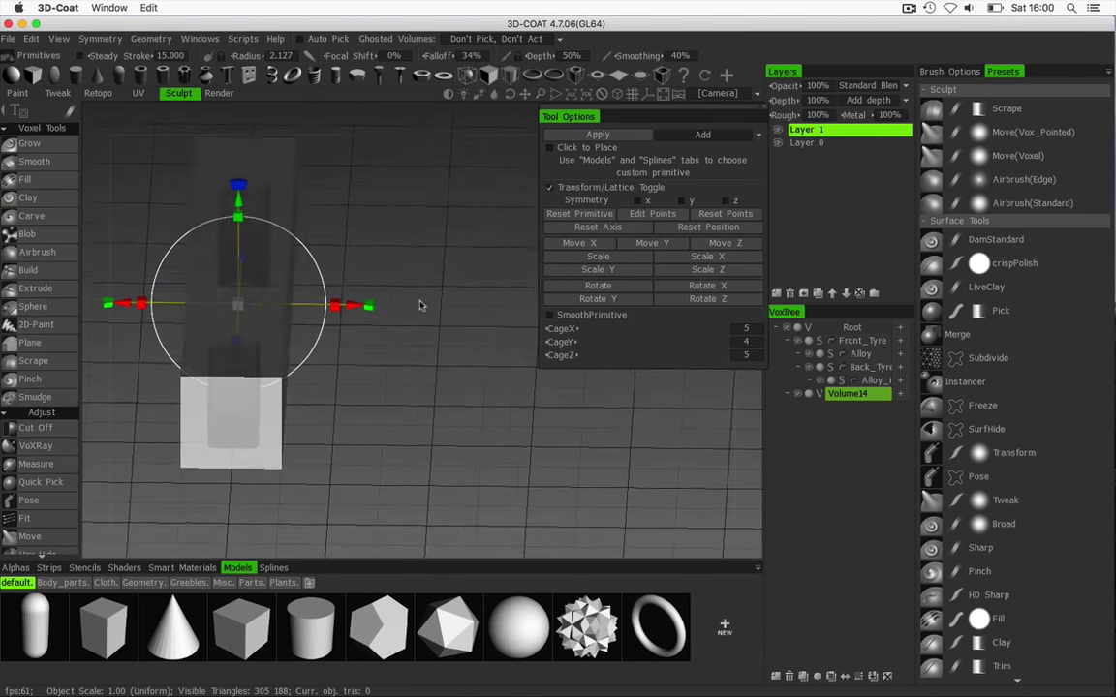
left_click_drag(420, 305, 314, 341)
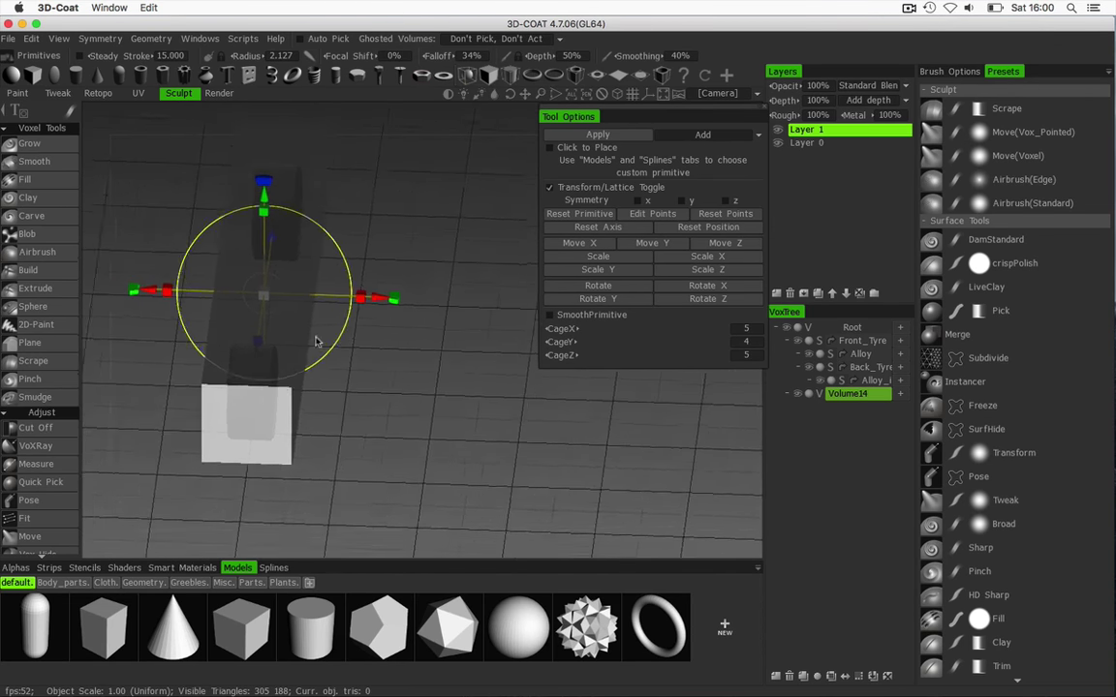
right_click_drag(316, 341, 204, 347)
middle_click_drag(404, 388, 444, 377)
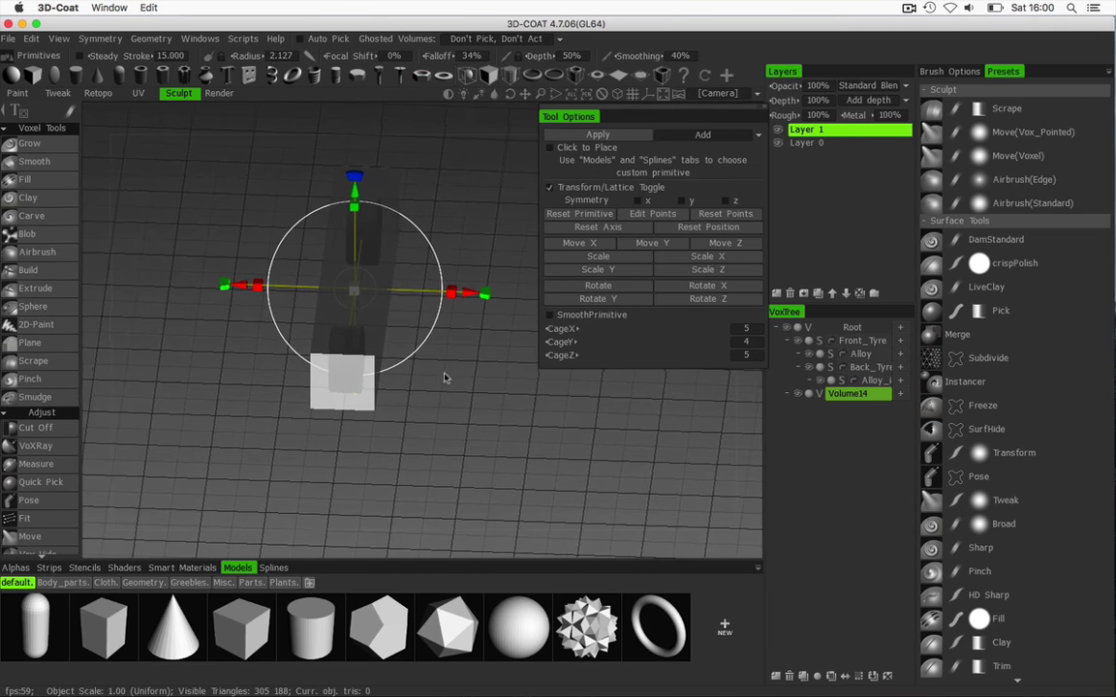
left_click_drag(441, 401, 439, 393)
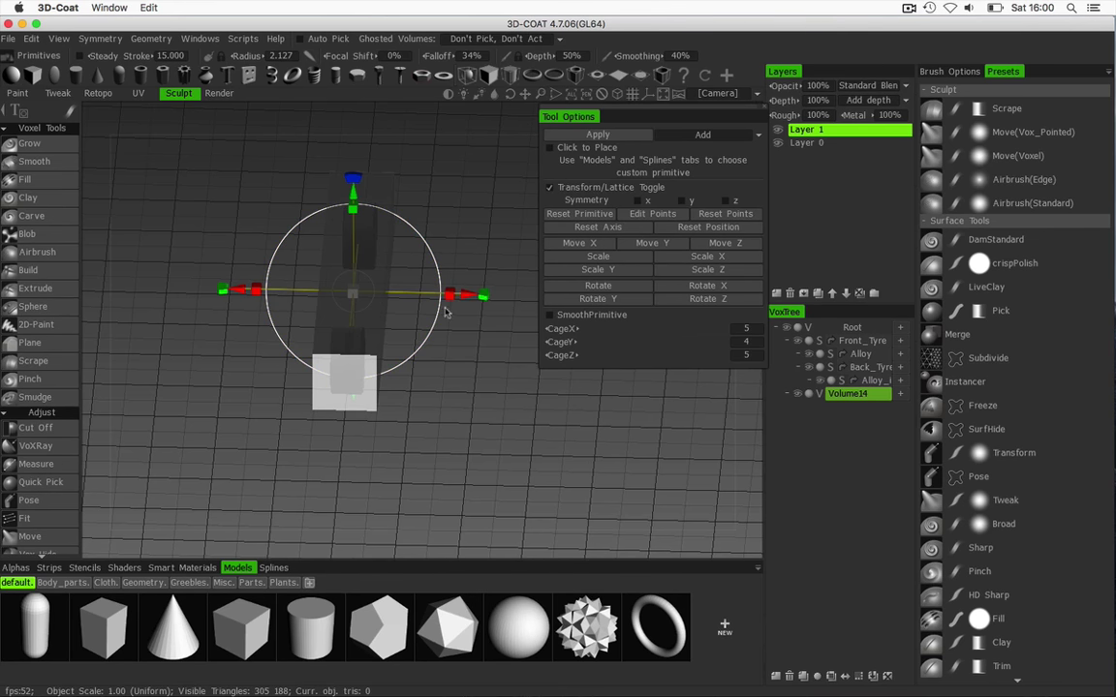
left_click_drag(452, 297, 638, 426)
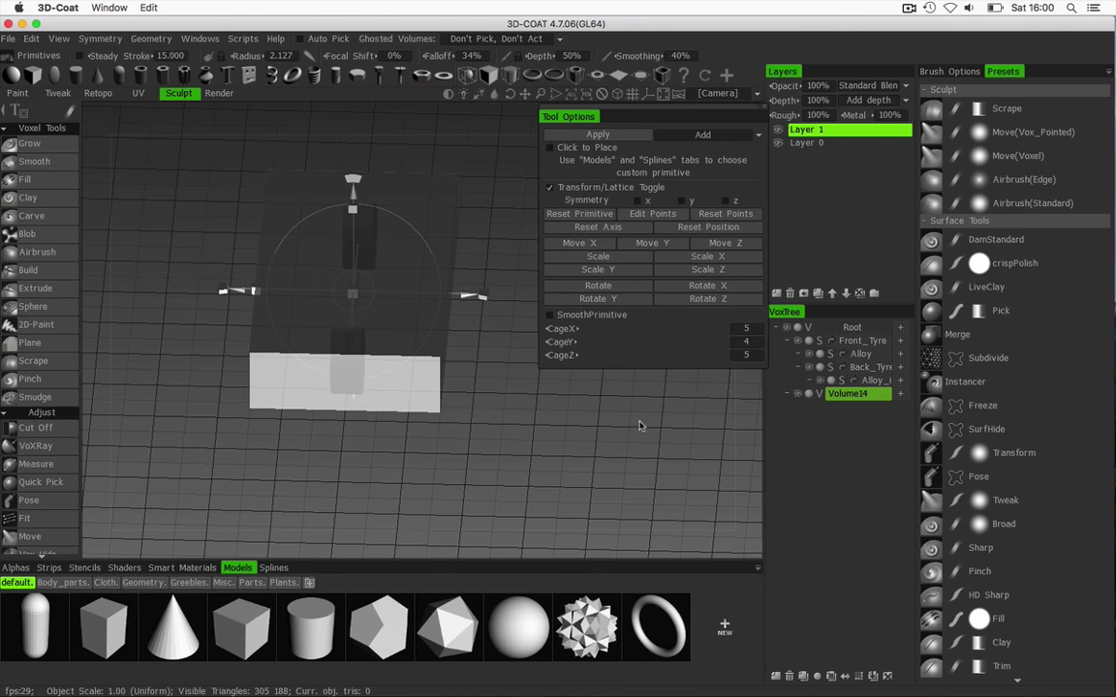
left_click_drag(638, 426, 631, 432)
left_click_drag(445, 458, 420, 362)
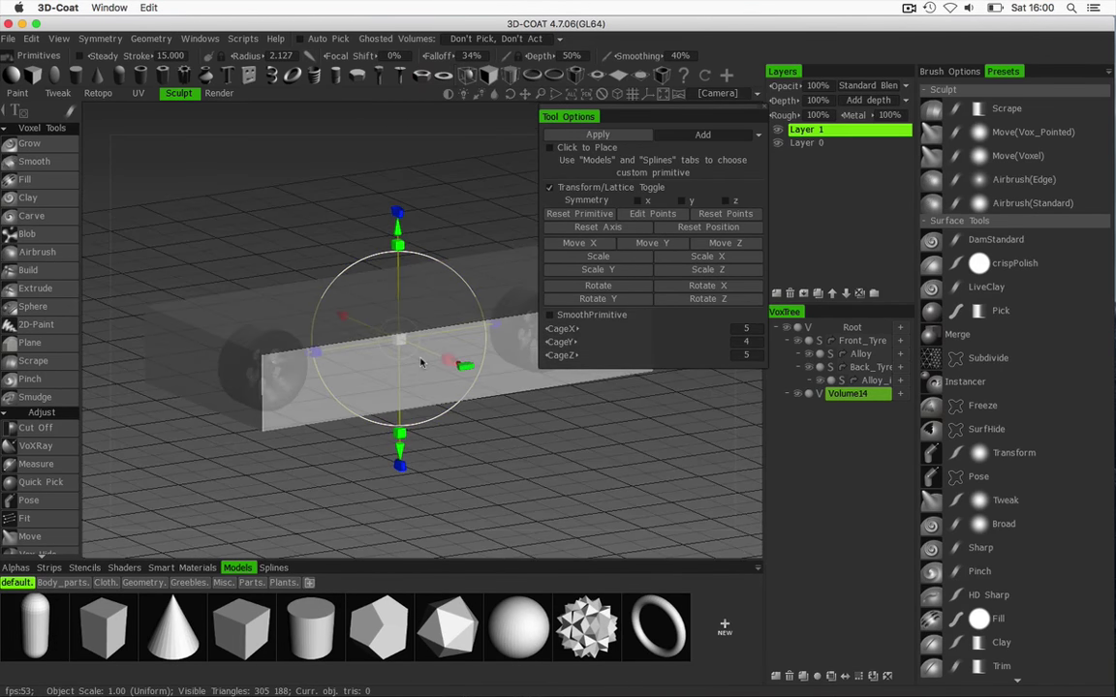
Disable Transform/Lattice Toggle to edit the cage points, and enable SmoothPrimitive and X symmetry.
left_click(549, 188)
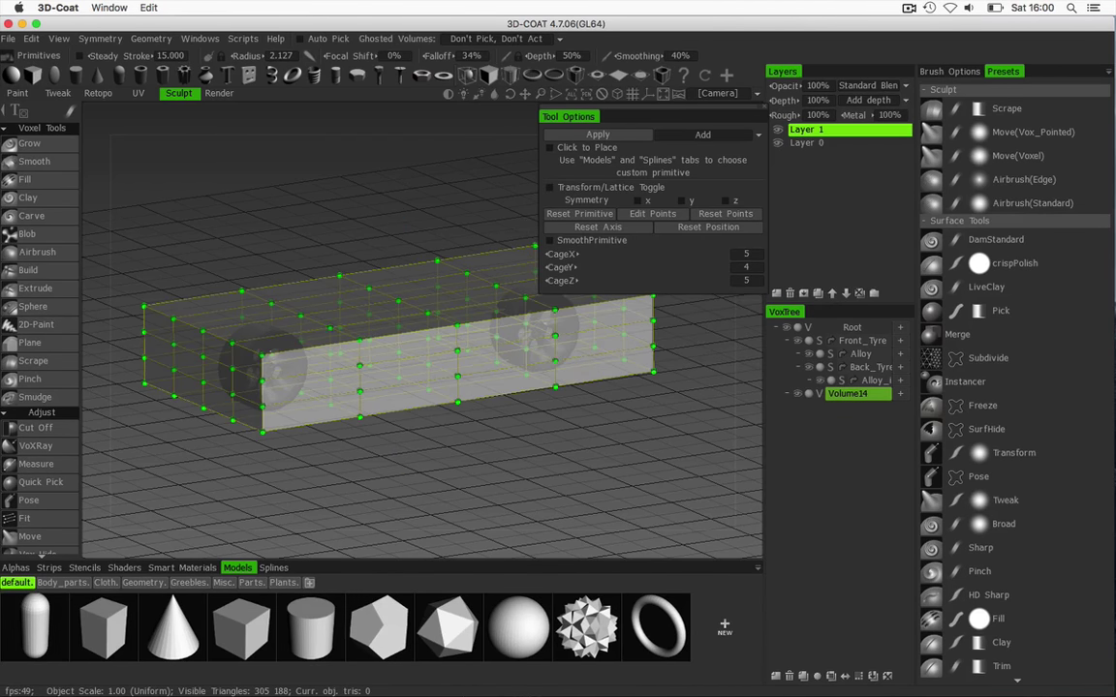
left_click_drag(300, 475, 416, 479)
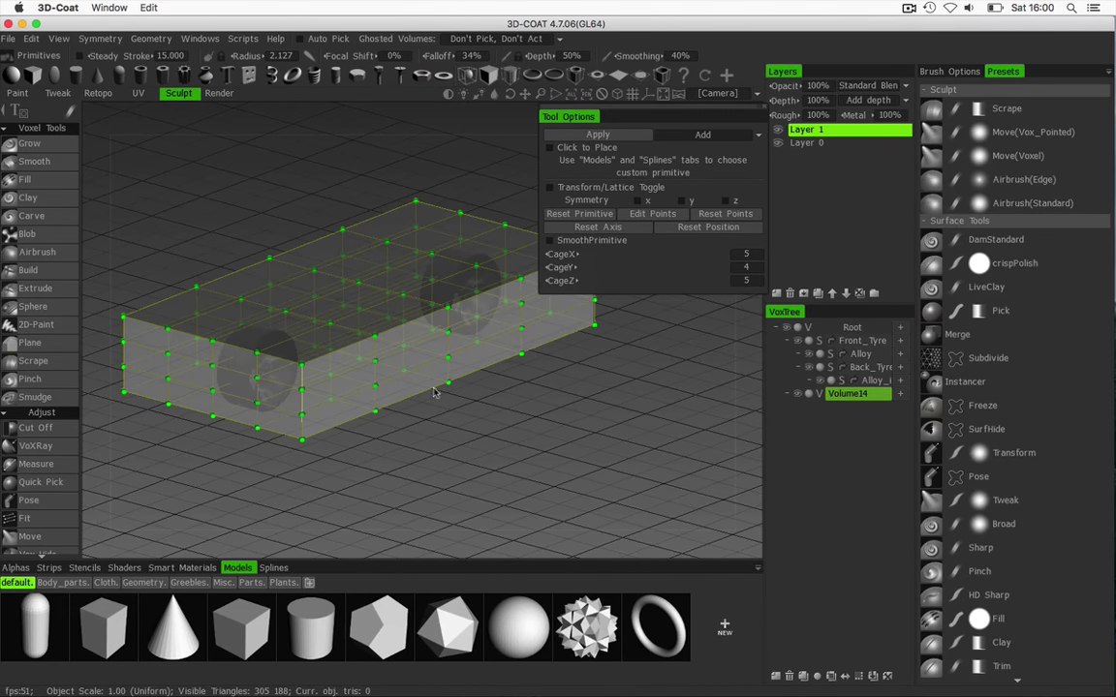
left_click(550, 240)
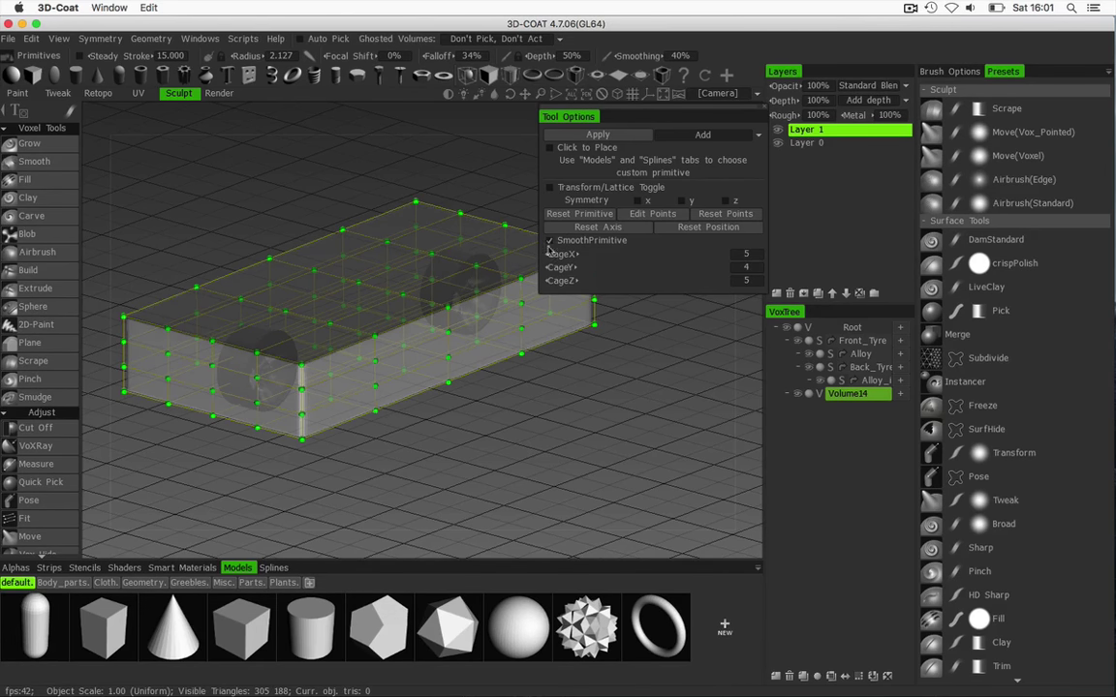
left_click(639, 201)
Pull the upper side cage point near the front wheel slightly inward and up, and move Tool Options clear of the model.
mouse_move(376, 335)
left_mouse_down()
mouse_move(363, 314)
mouse_move(366, 347)
mouse_move(365, 330)
left_mouse_up()
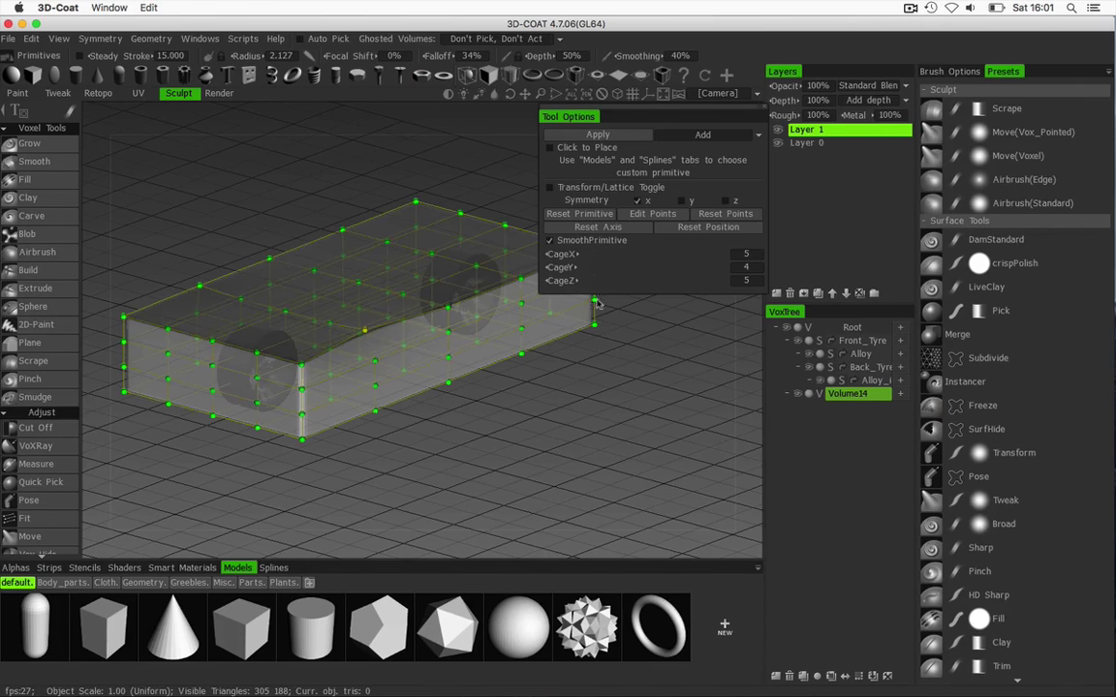
middle_click_drag(440, 437, 481, 472)
right_click_drag(459, 474, 520, 476)
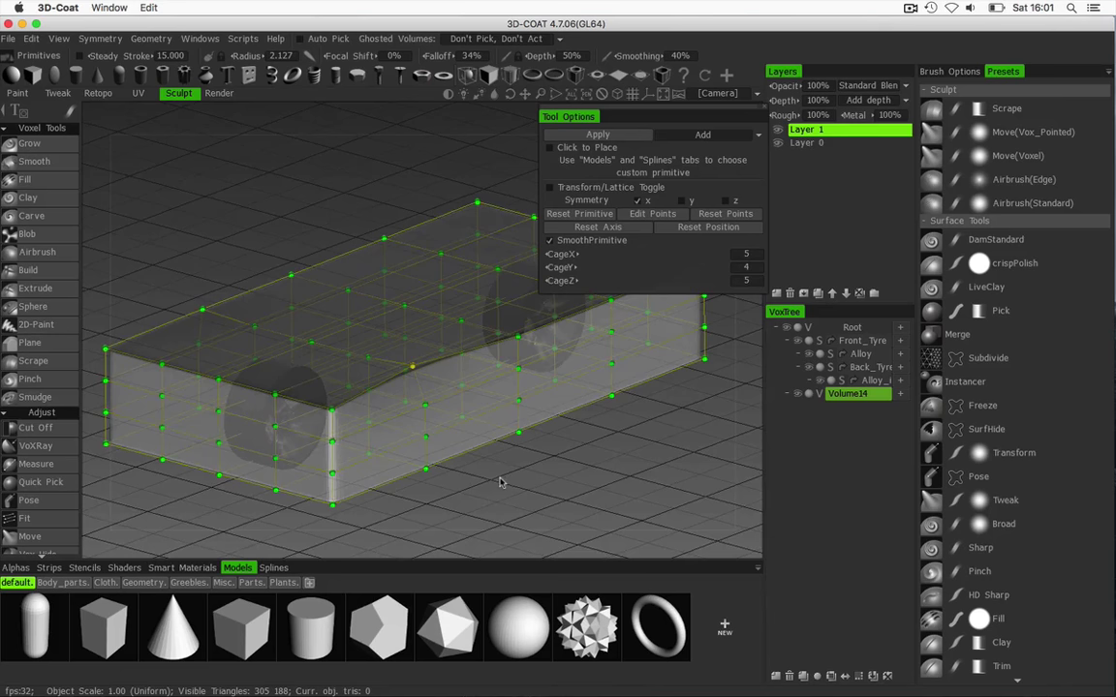
left_click_drag(500, 481, 373, 448)
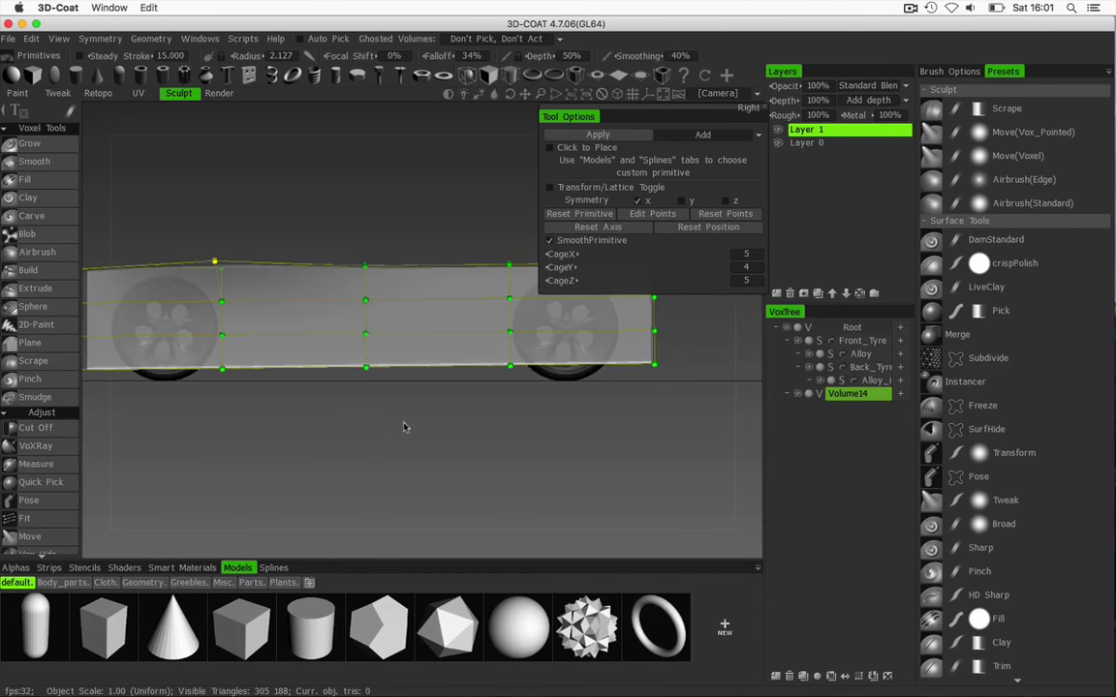
middle_click_drag(403, 423, 493, 478)
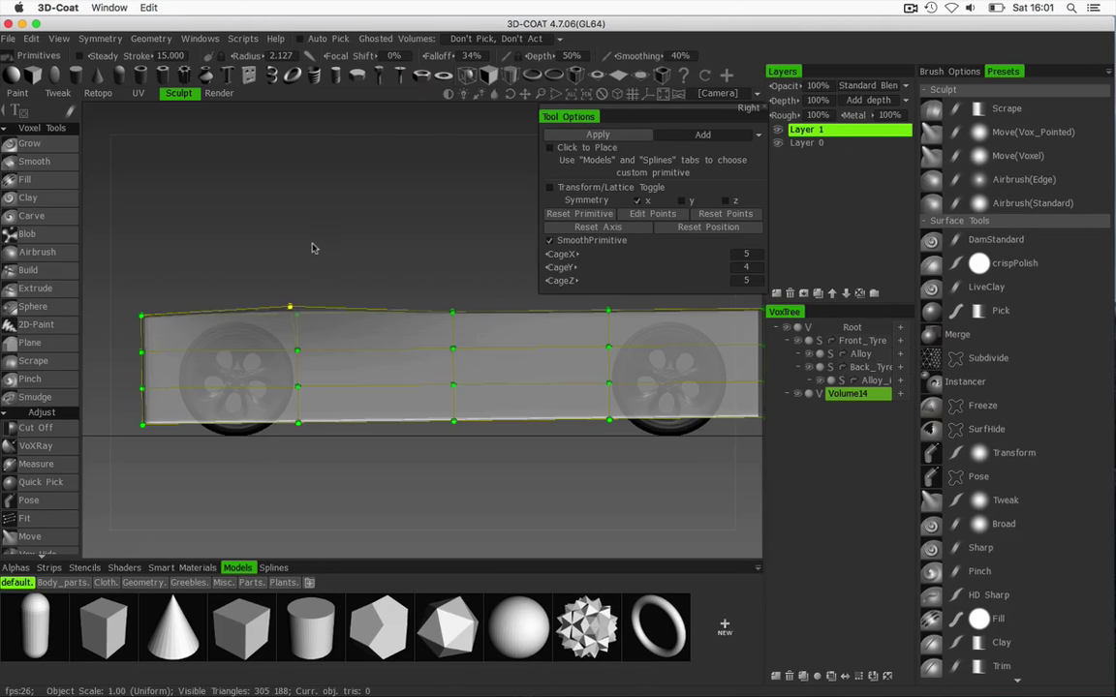
mouse_move(281, 254)
left_mouse_down()
mouse_move(356, 279)
mouse_move(281, 257)
mouse_move(374, 267)
mouse_move(273, 257)
left_mouse_up()
left_click_drag(359, 250, 462, 232)
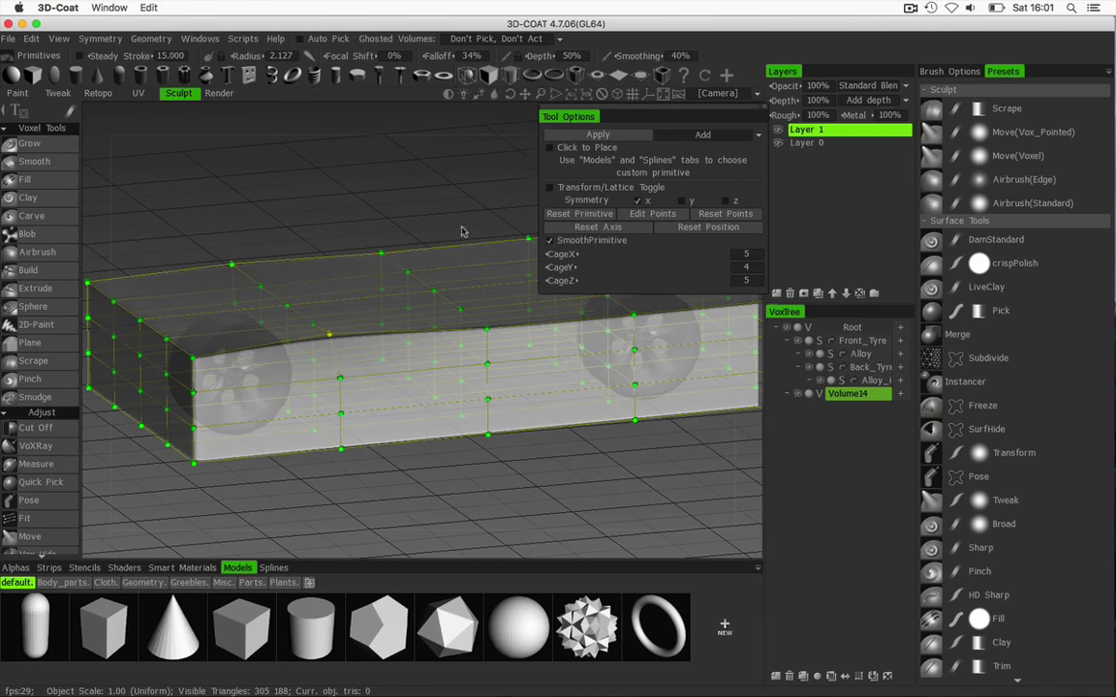
left_click_drag(630, 111, 593, 495)
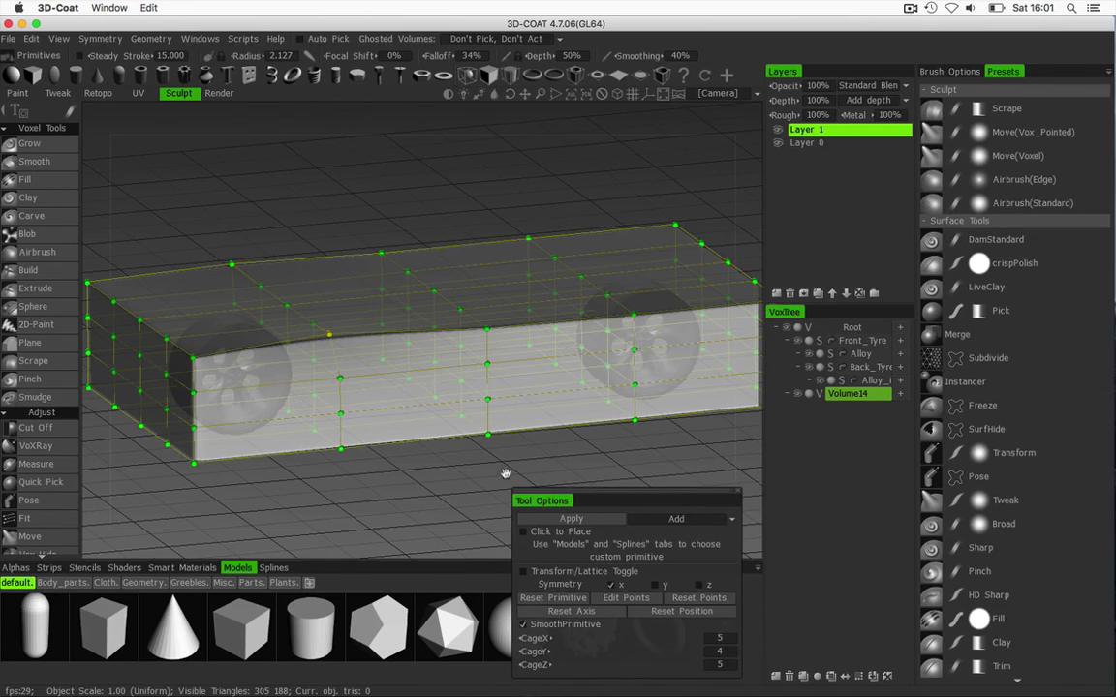
left_click_drag(503, 473, 508, 426)
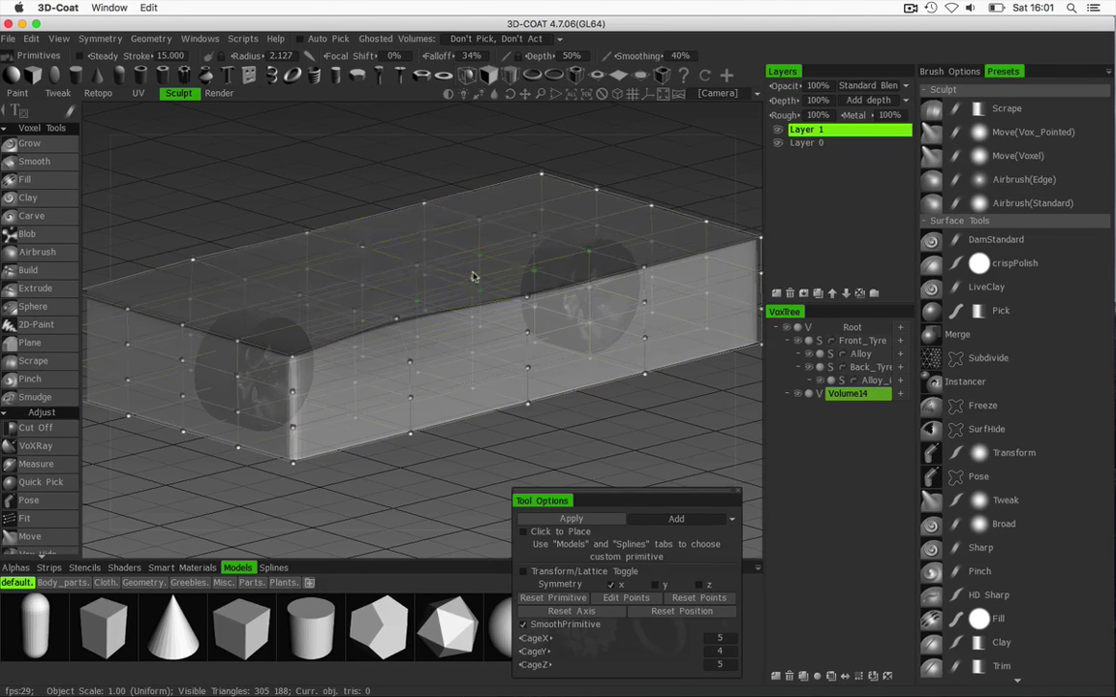
Raise the inner and centre top cage points of the middle and next-to-rear rows to form a cabin roof.
left_click_drag(473, 277, 473, 255)
key("super+a")
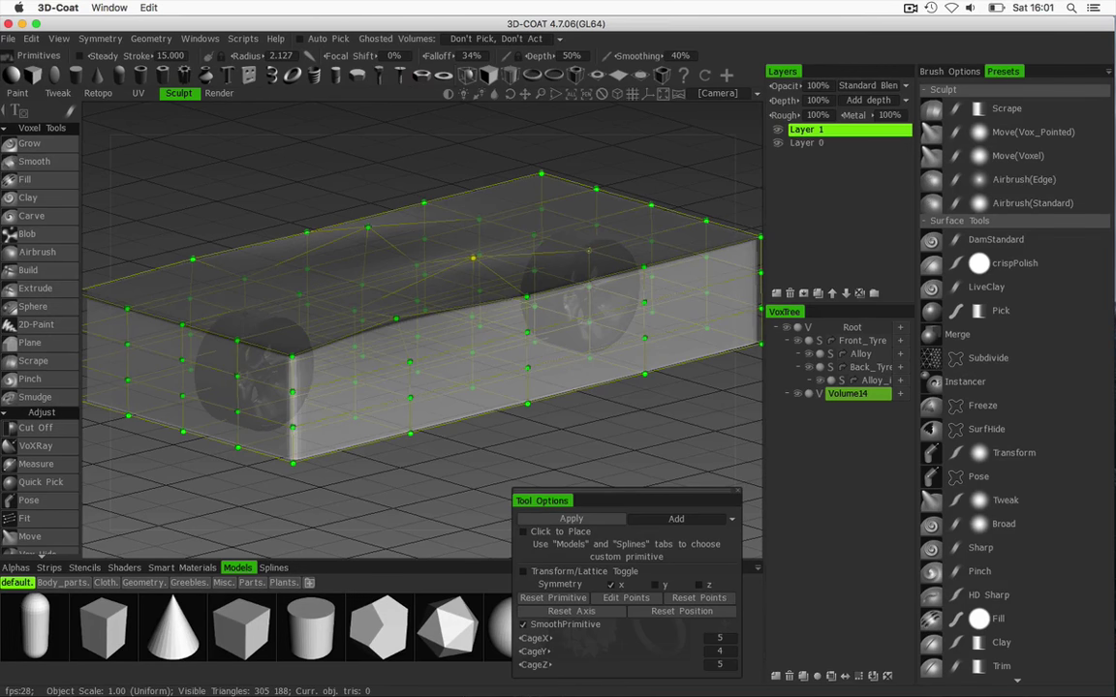
left_click_drag(589, 251, 589, 192)
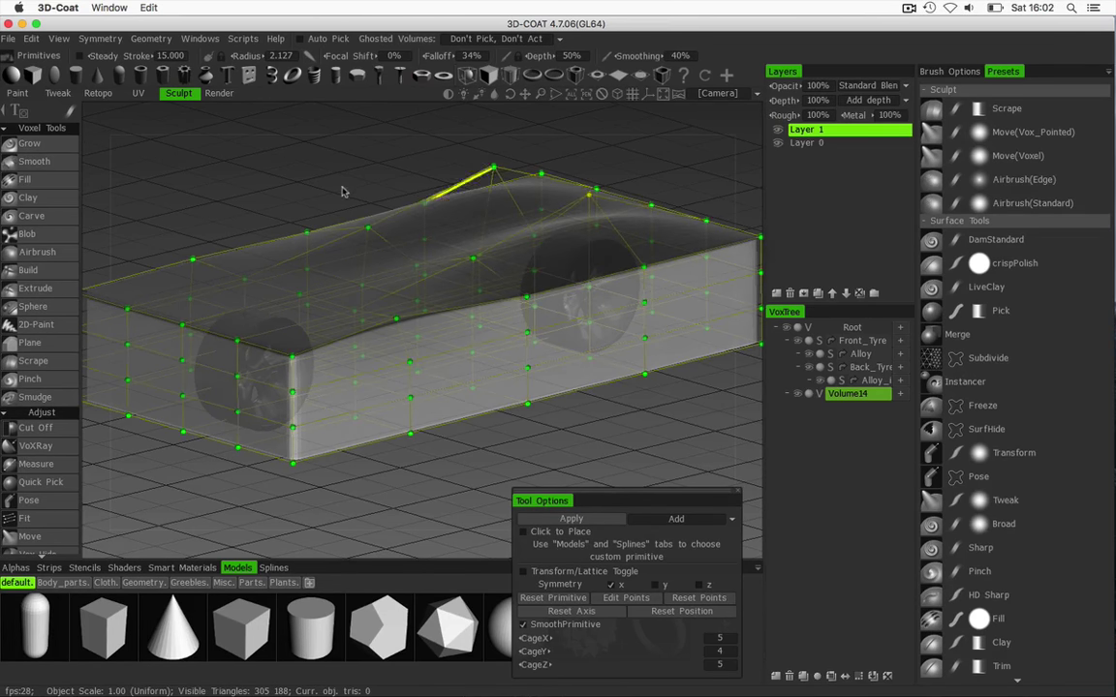
left_click_drag(343, 187, 415, 177)
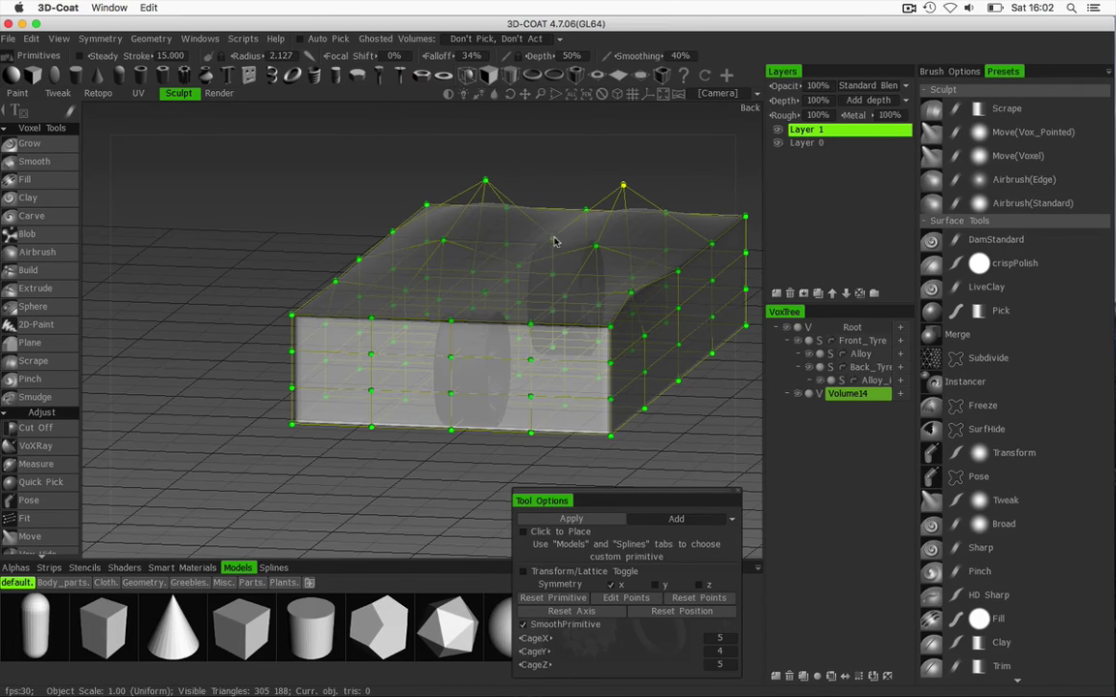
left_click_drag(552, 237, 553, 173)
key("super+a")
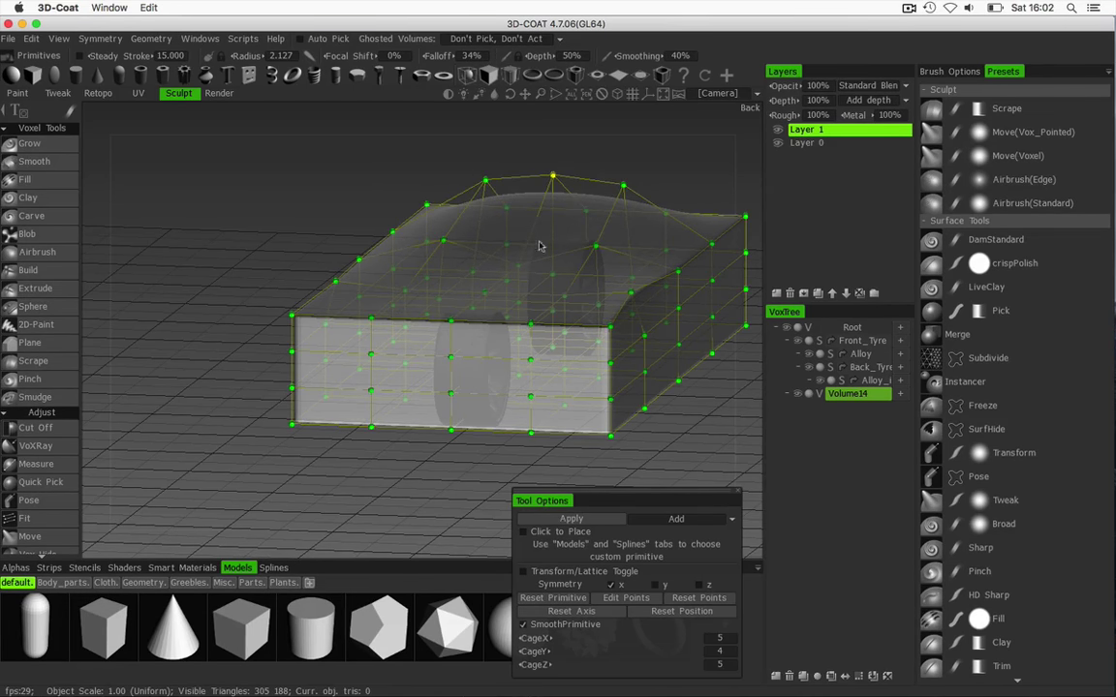
left_click_drag(519, 270, 521, 240)
Raise the front roof row's centre and side cage points further to arch the front of the cabin.
left_click_drag(296, 238, 321, 215)
left_click(563, 204)
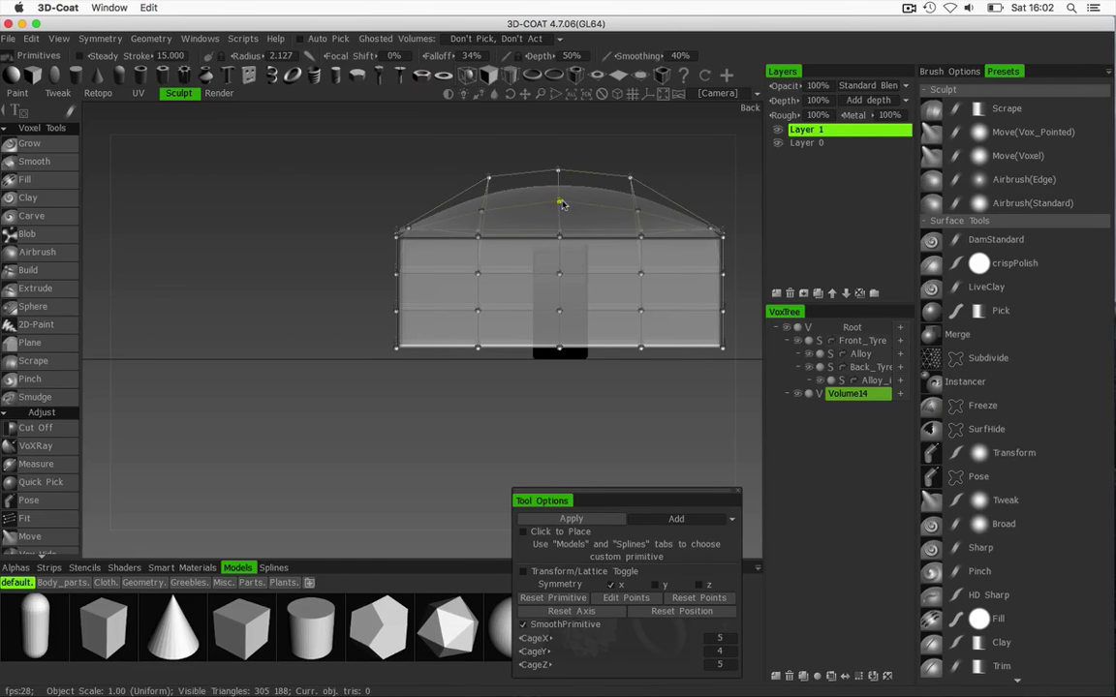
key("super+a")
mouse_move(631, 149)
left_mouse_down()
mouse_move(573, 175)
mouse_move(617, 163)
left_mouse_up()
left_click(610, 241)
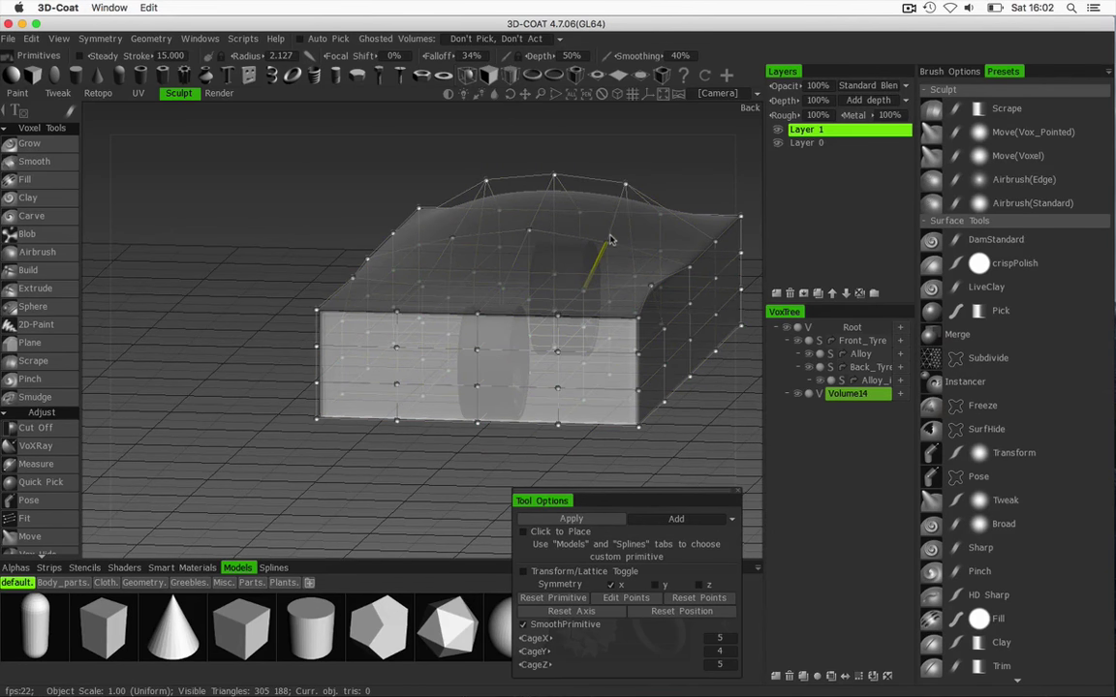
key("super+a")
left_click(608, 239)
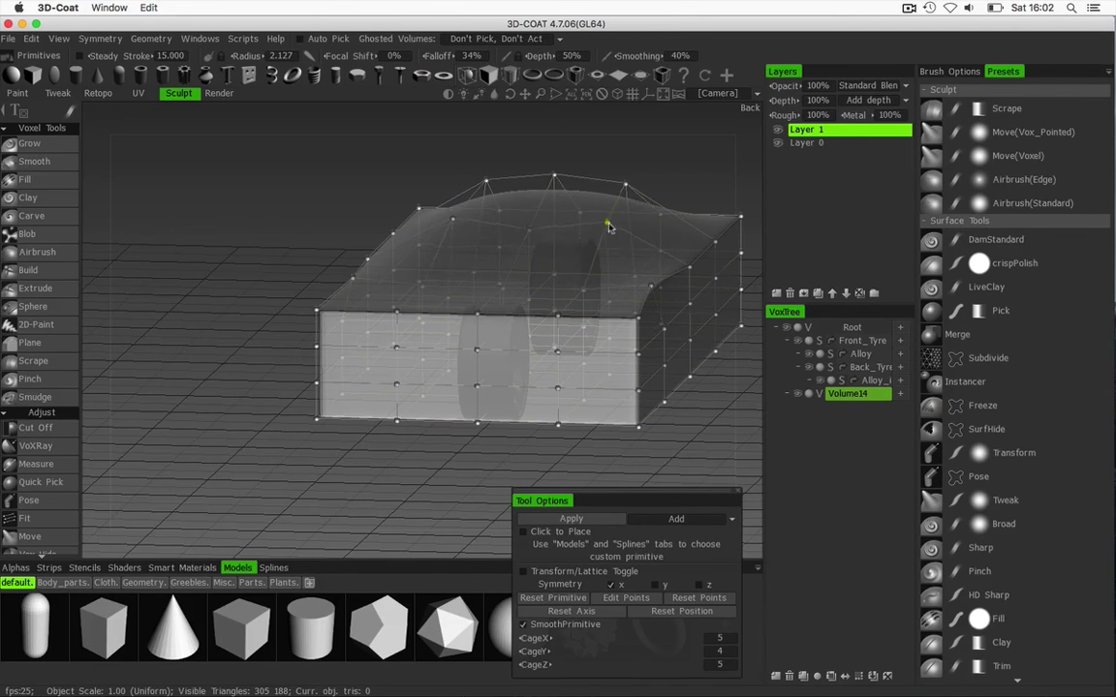
left_click_drag(530, 228, 529, 211)
Nudge the outer roof cage point near the rear wheel slightly upward to refine the roofline from the side.
left_click_drag(654, 157, 460, 228)
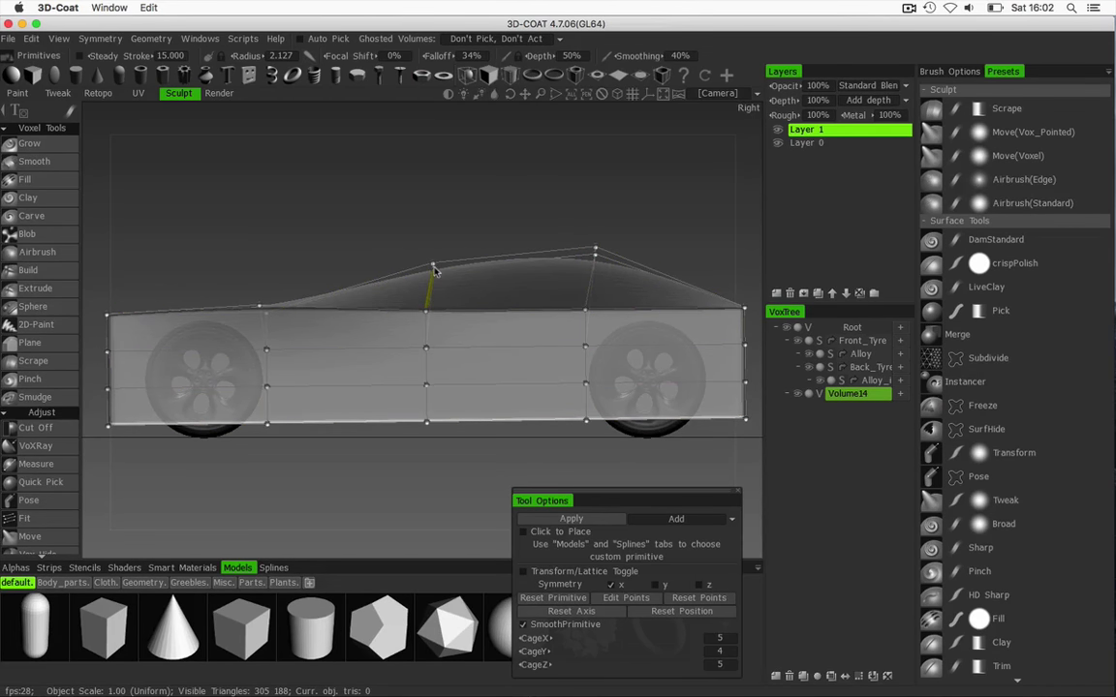
left_click_drag(303, 299, 451, 256)
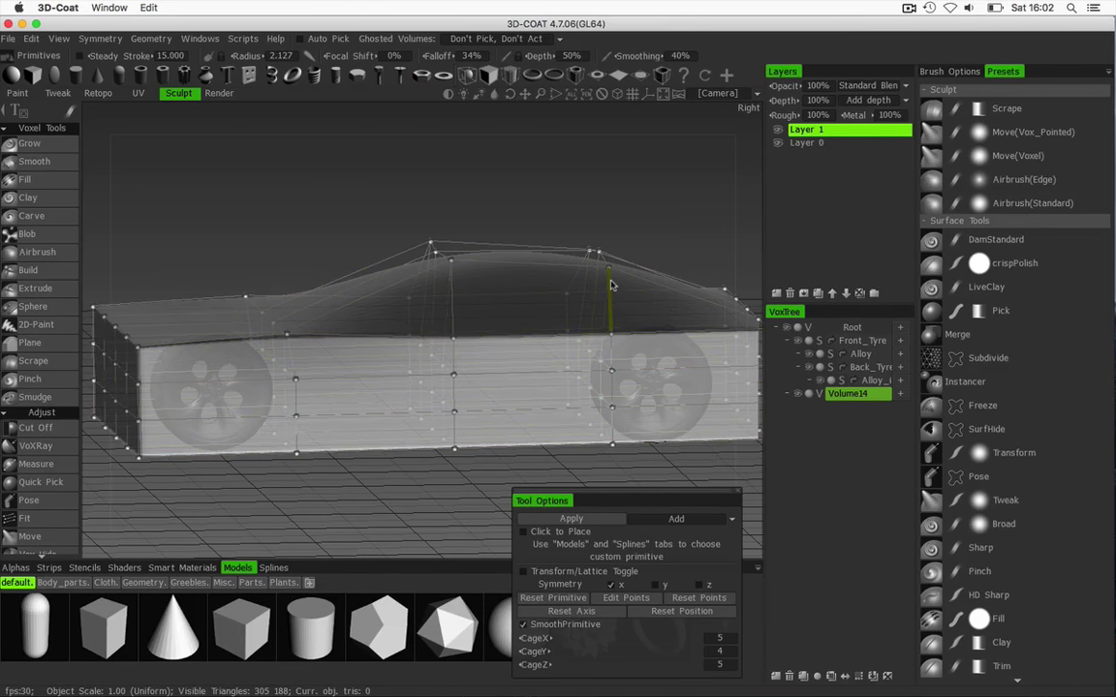
mouse_move(610, 269)
left_mouse_down()
mouse_move(610, 280)
mouse_move(599, 265)
left_mouse_up()
Lower the nose's upper corner cage points and pull the bottom centre point of the nose forward.
left_click_drag(567, 214, 363, 252)
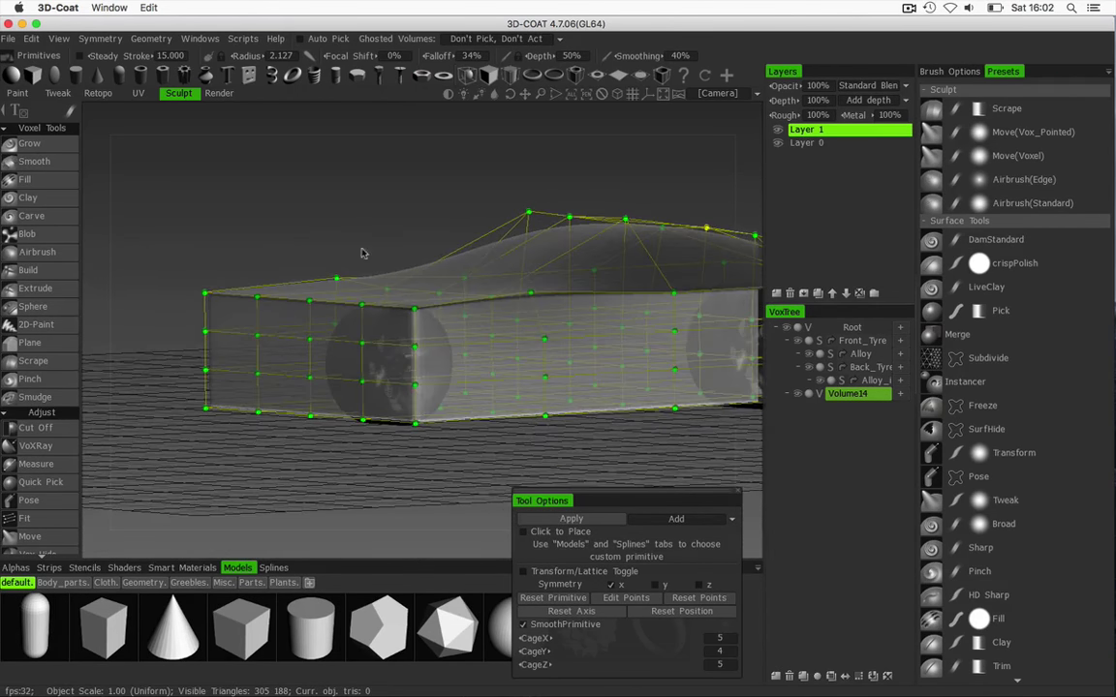
left_click_drag(415, 308, 405, 337)
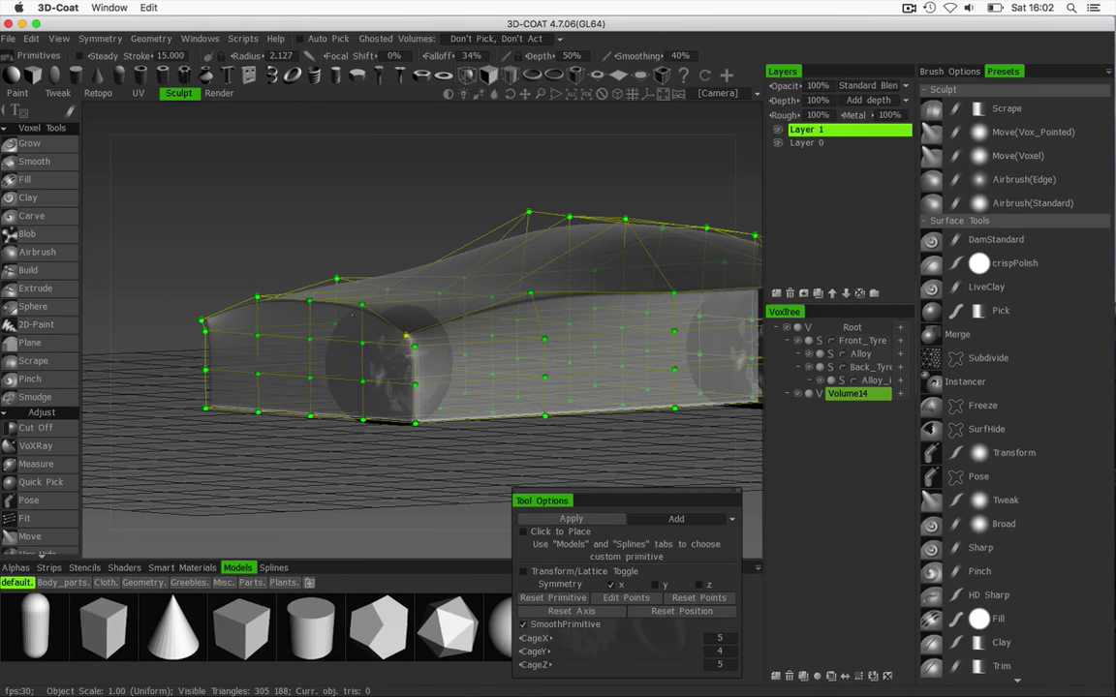
left_click_drag(342, 469, 340, 416)
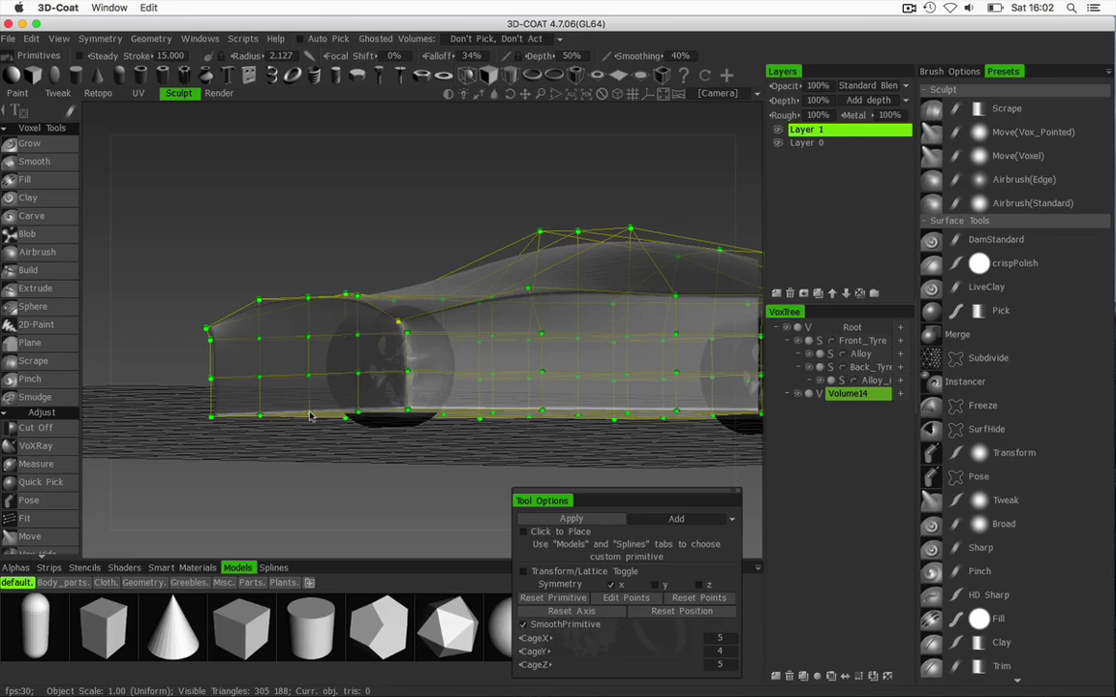
left_click_drag(286, 400, 268, 493)
left_click_drag(300, 417, 276, 419)
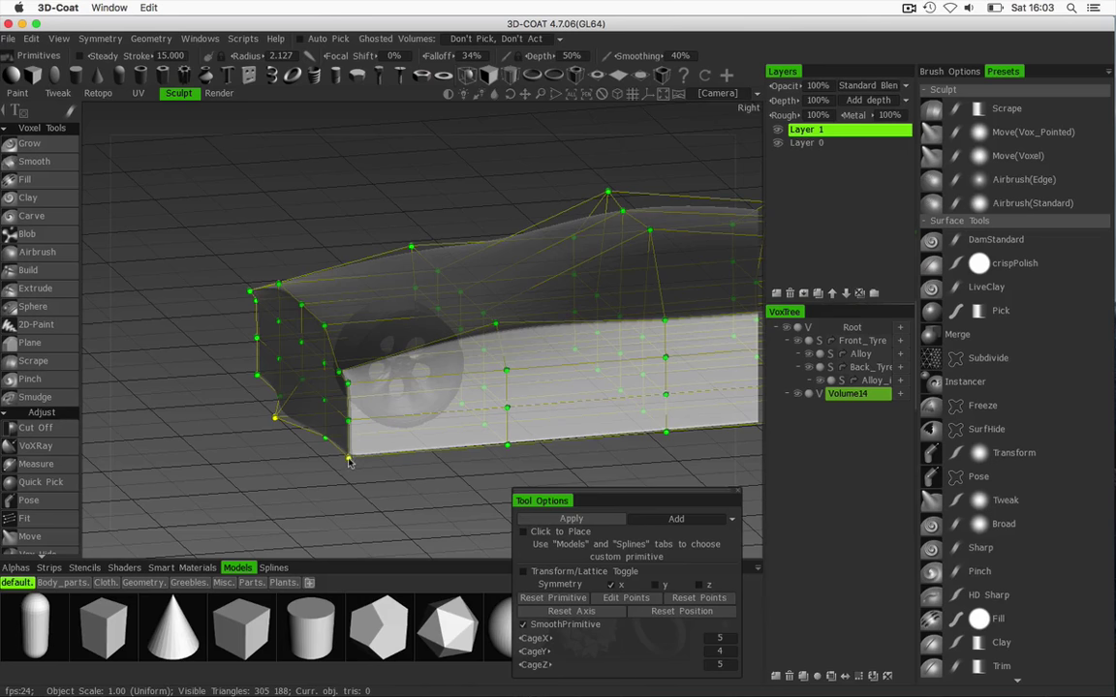
Move the nose's bottom outer corner point and the point above it back toward the front wheel.
left_click_drag(348, 457, 377, 461)
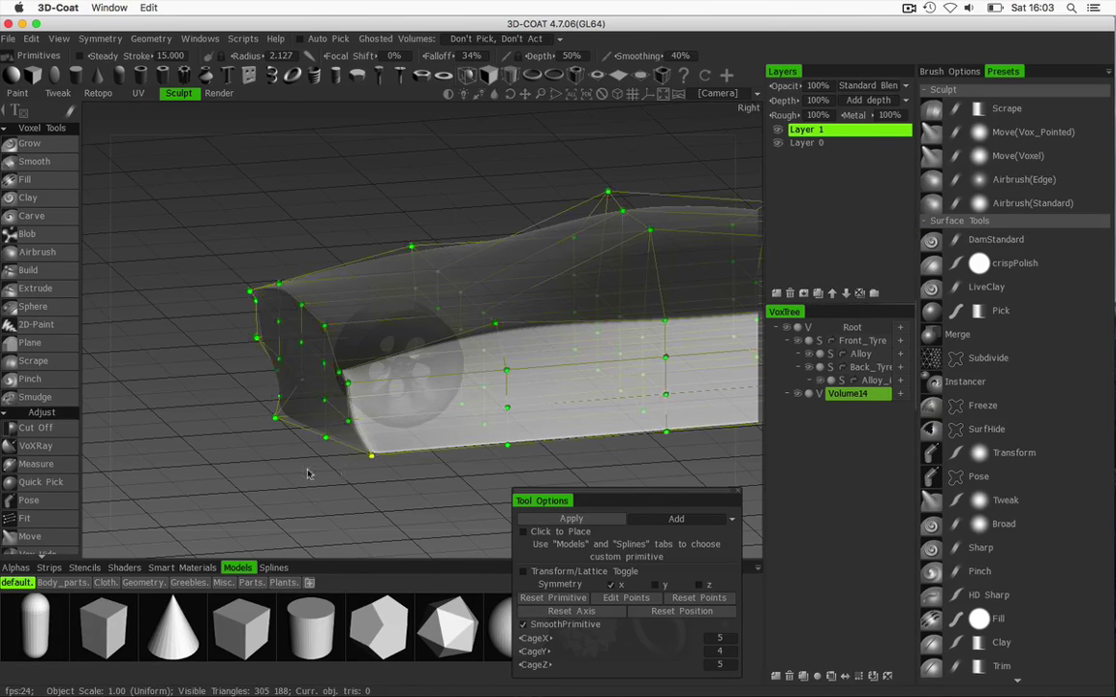
left_click_drag(308, 474, 274, 450)
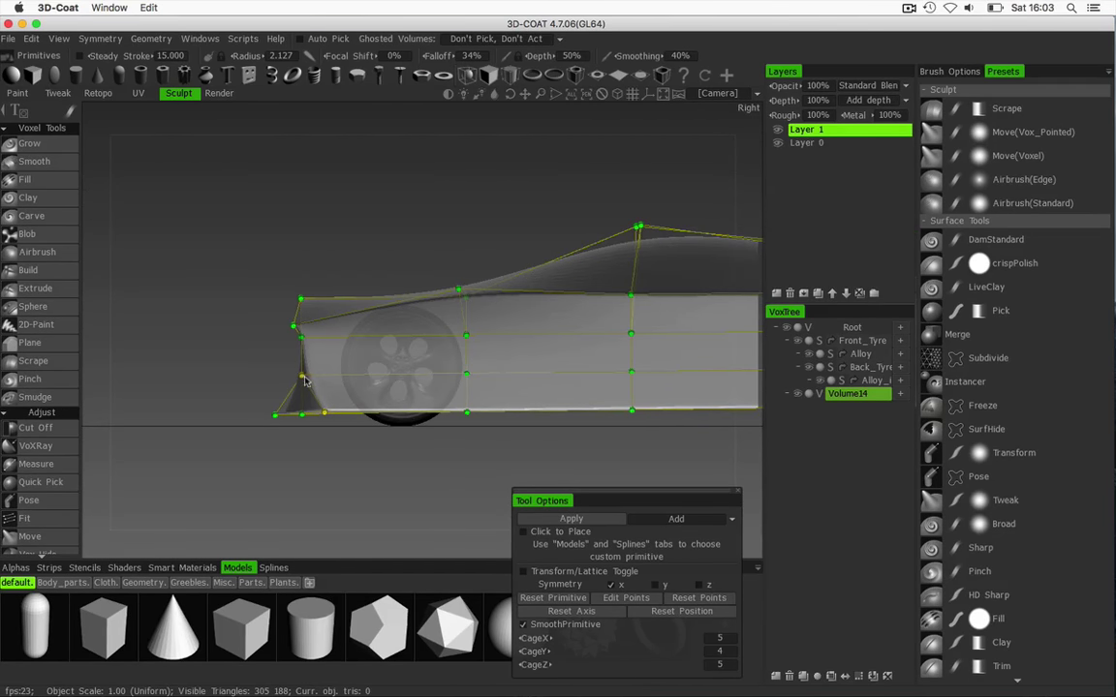
left_click_drag(306, 381, 320, 377)
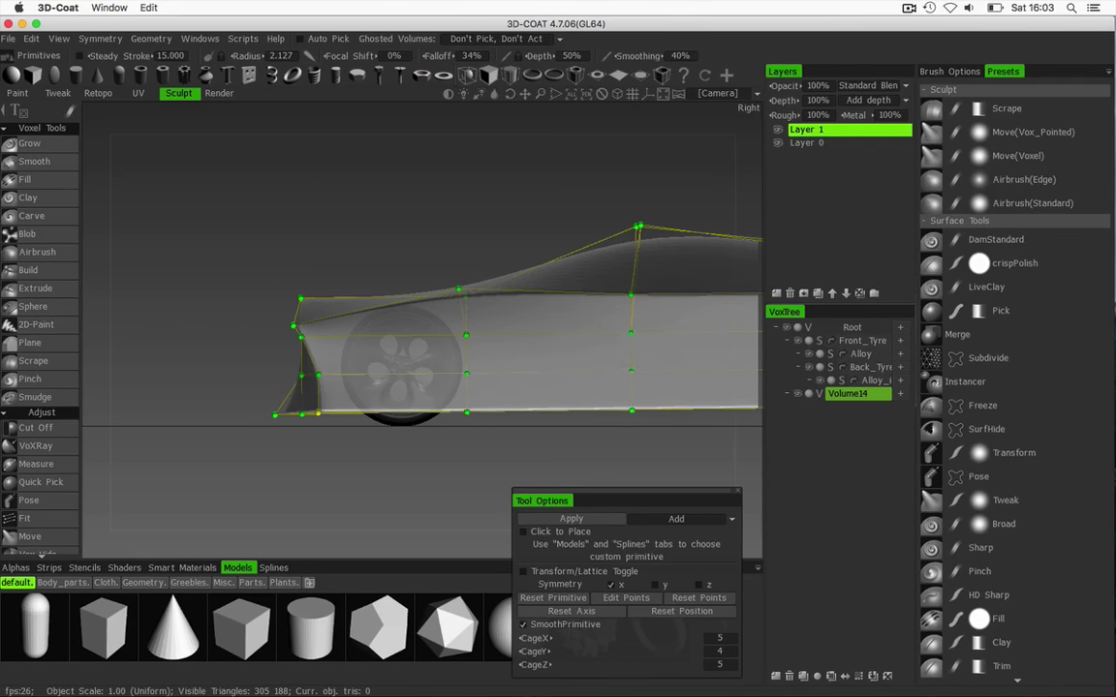
Raise the nose's upper corner point and the top side point just behind the front wheel slightly.
left_click_drag(356, 223, 377, 231)
left_click_drag(294, 325, 293, 317)
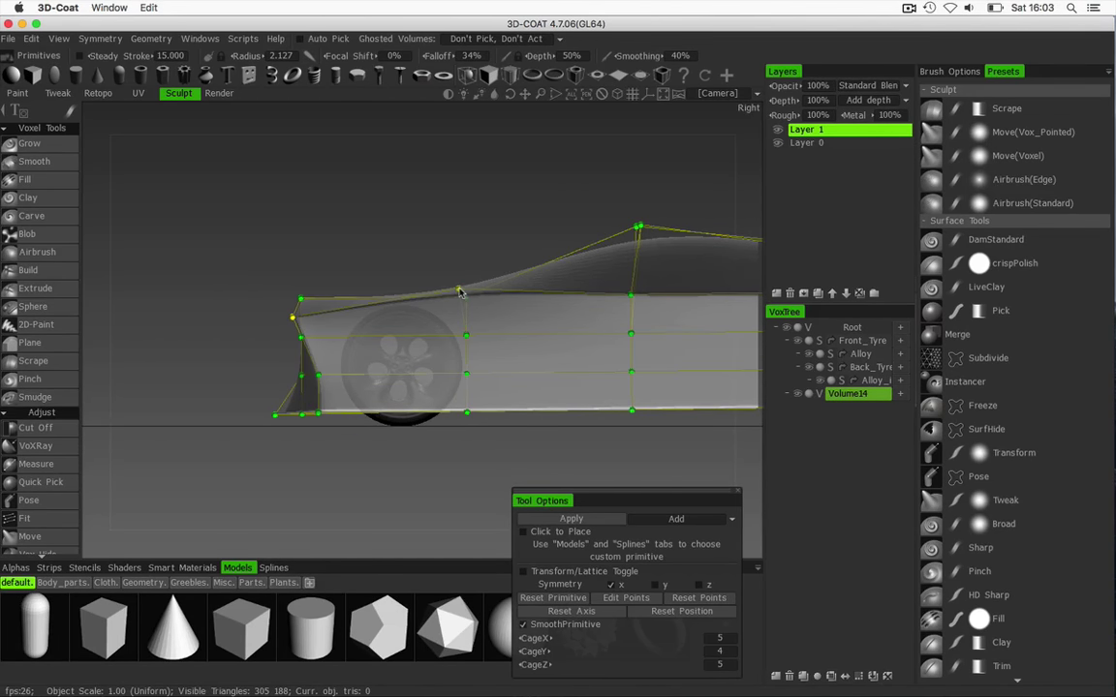
left_click_drag(461, 292, 463, 288)
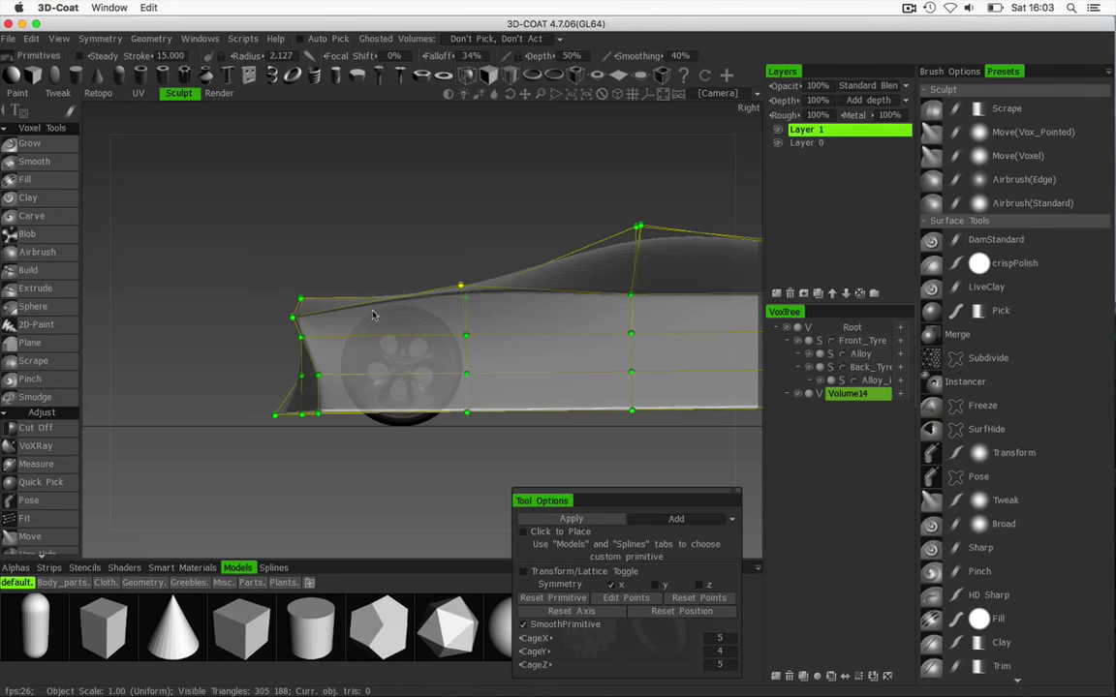
Pull the nose's centre cage point just above the bottom edge forward.
left_click_drag(284, 213, 435, 330)
left_click_drag(428, 426, 273, 388)
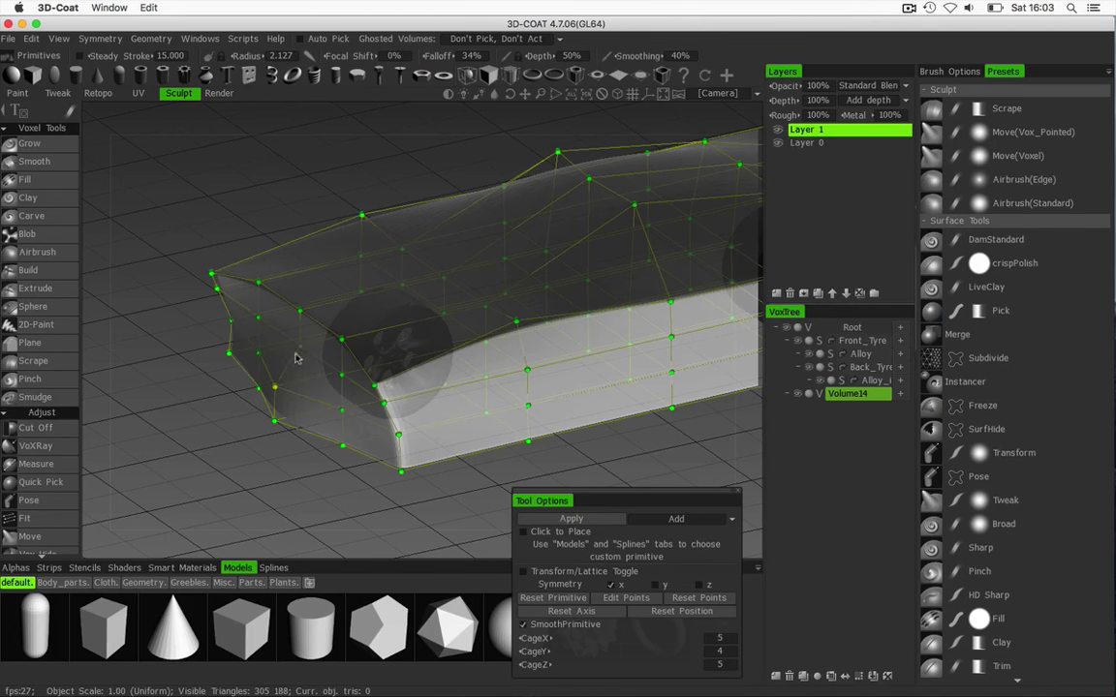
Pull the nose's cage point beside the centre forward, then reposition the upper outer corner point and its inner neighbour.
left_click_drag(300, 350, 274, 357)
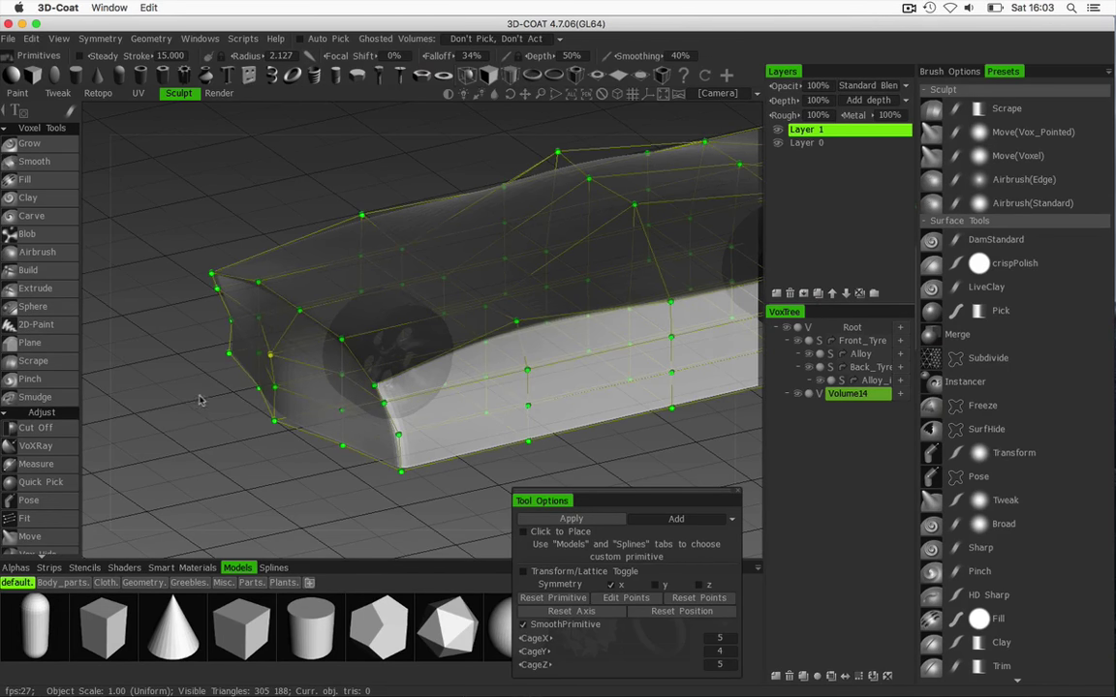
left_click_drag(199, 400, 322, 368)
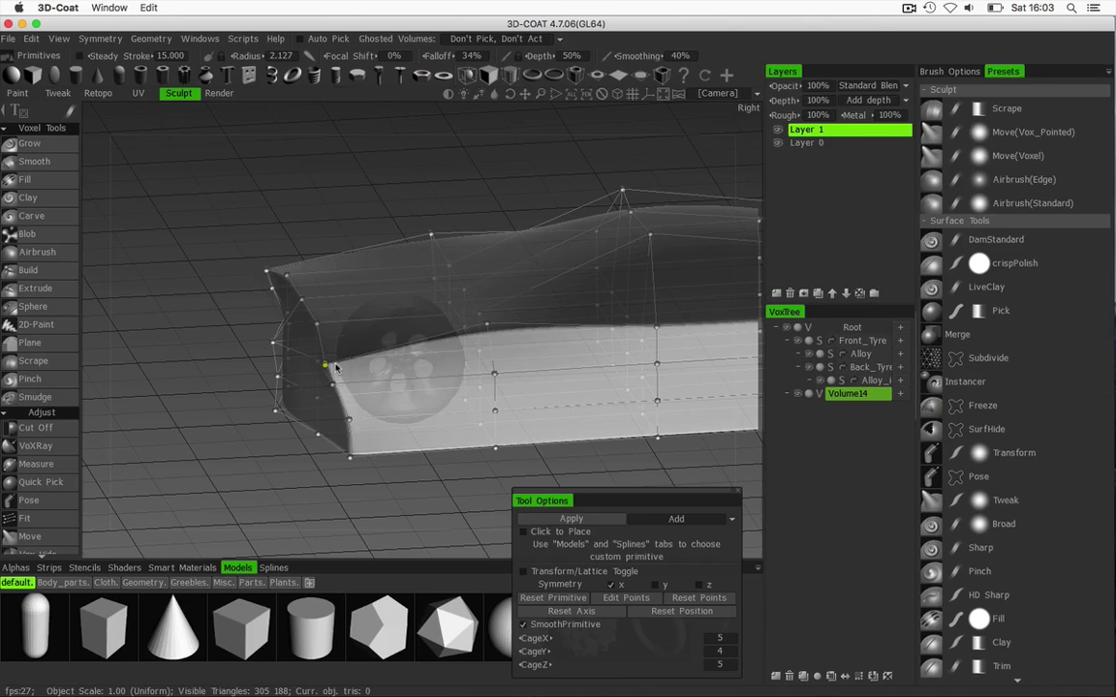
left_click_drag(335, 366, 351, 384)
mouse_move(319, 323)
left_mouse_down()
mouse_move(340, 324)
mouse_move(335, 331)
mouse_move(305, 306)
left_mouse_up()
left_click_drag(234, 371, 432, 426)
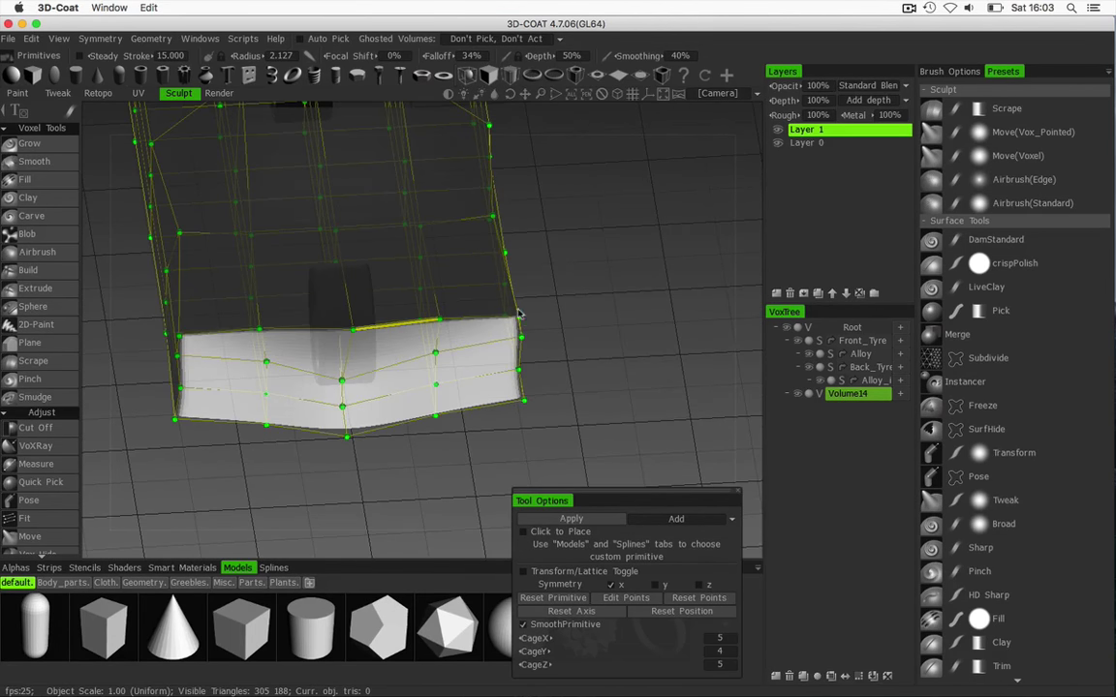
Move the nose's upper outer corner cage point inward toward the centreline to round the front corner.
left_click_drag(520, 319, 491, 308)
left_click_drag(582, 307, 507, 256)
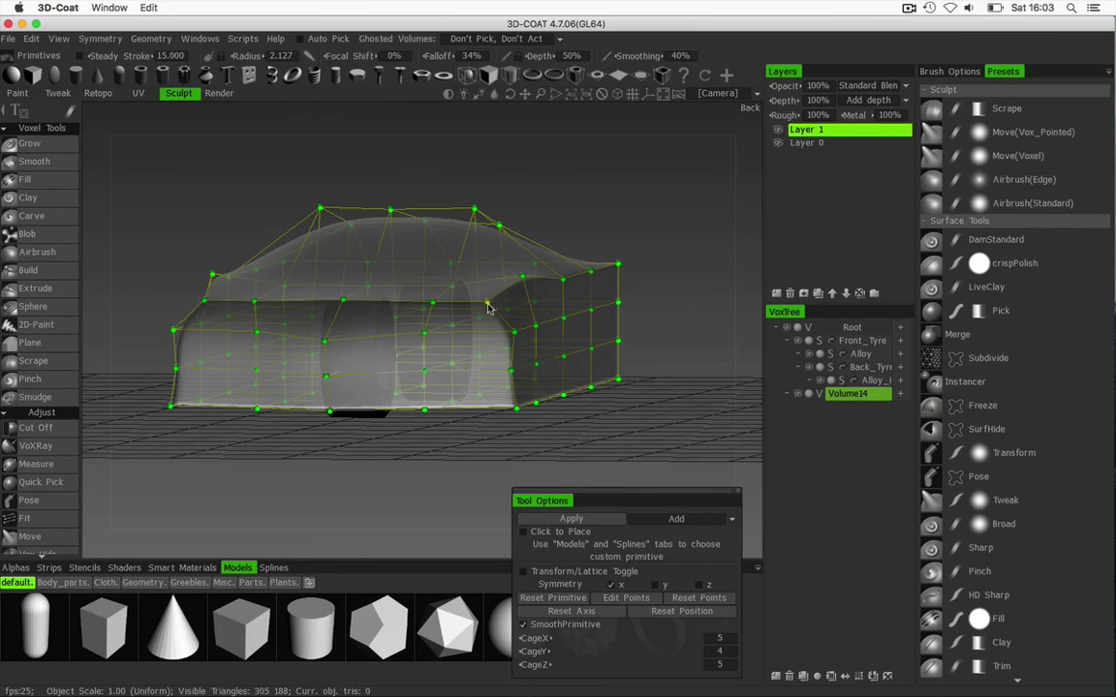
left_click_drag(488, 303, 470, 306)
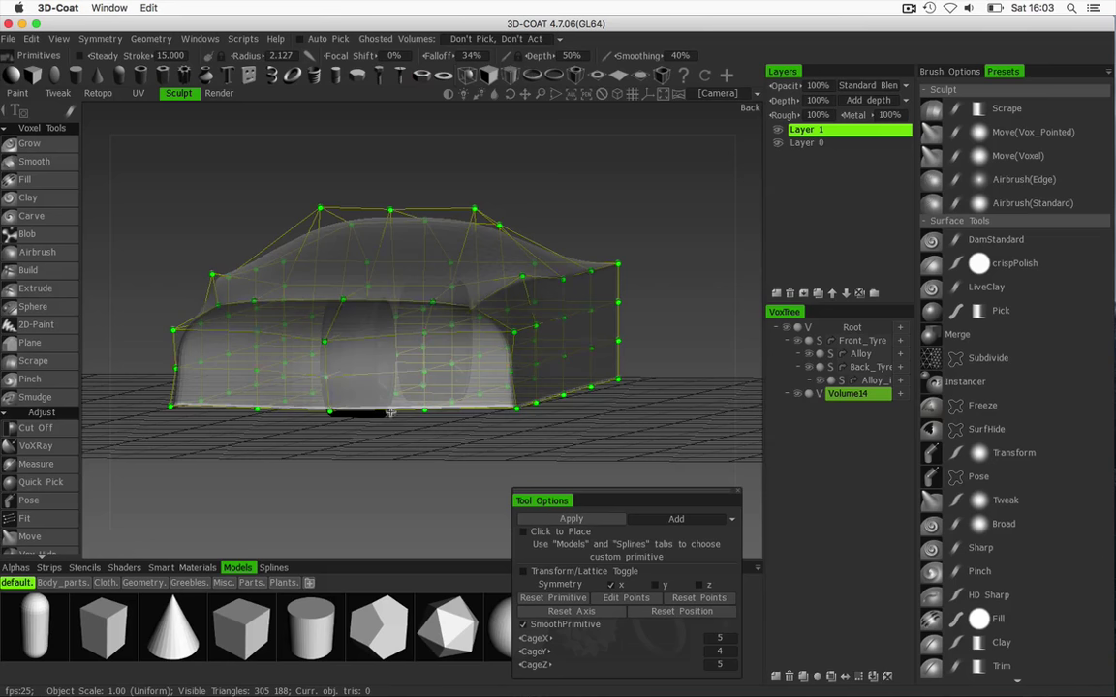
Move the nose's bottom outer corner point inward and raise the bottom centre point slightly.
left_click_drag(404, 435, 428, 438)
middle_click_drag(429, 437, 440, 434)
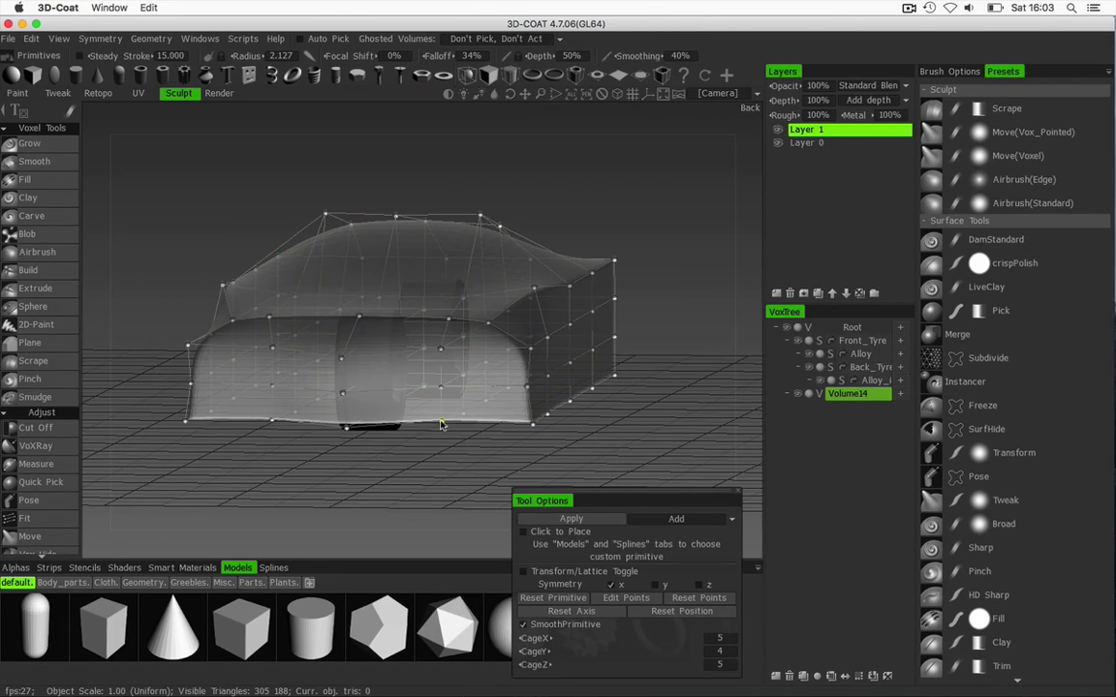
left_click_drag(531, 428, 440, 418)
key("ctrl+a")
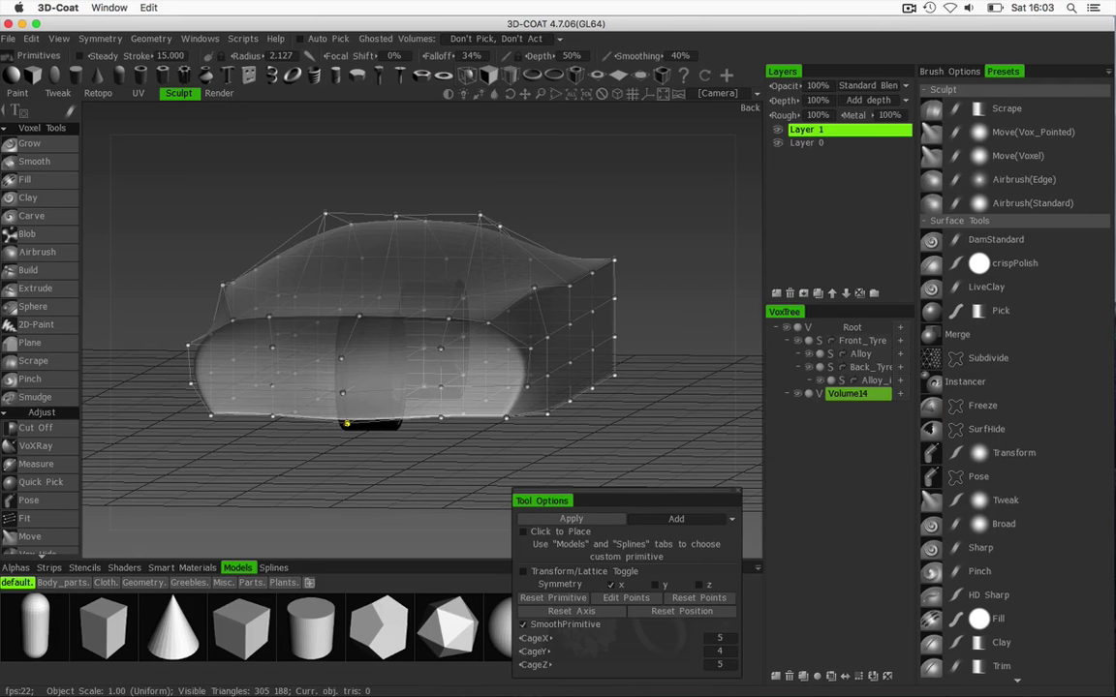
key("ctrl+a")
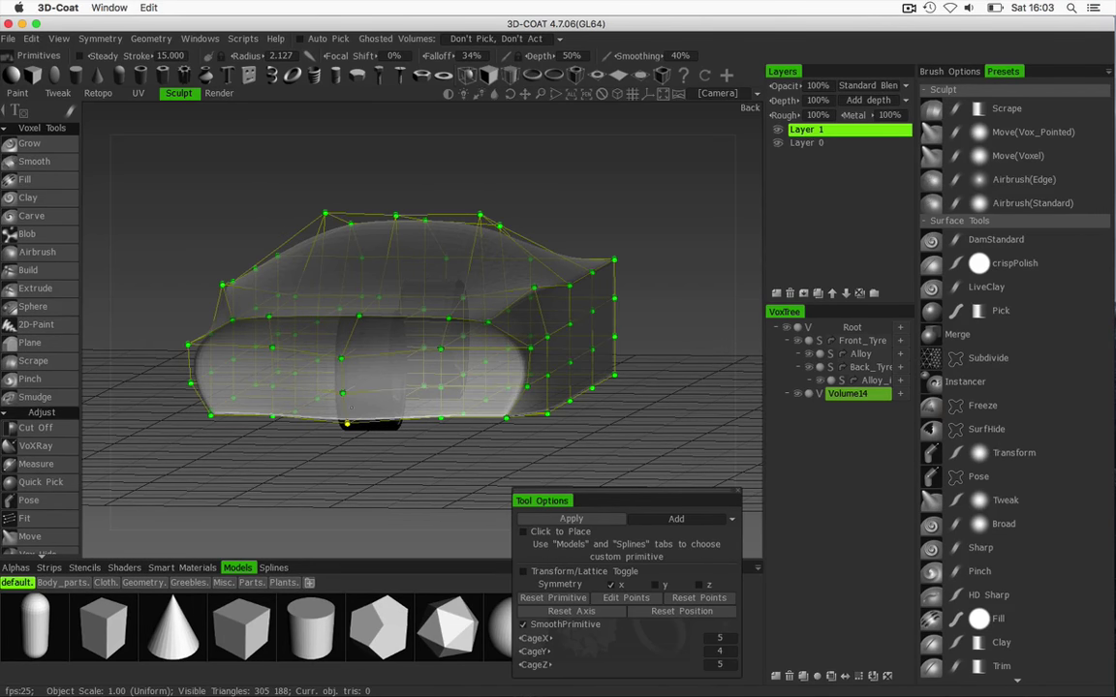
Align the nose's middle and bottom centre-column cage points sideways on the car's centreline in the front-on view.
mouse_move(560, 218)
left_mouse_down()
mouse_move(523, 209)
mouse_move(562, 199)
left_mouse_up()
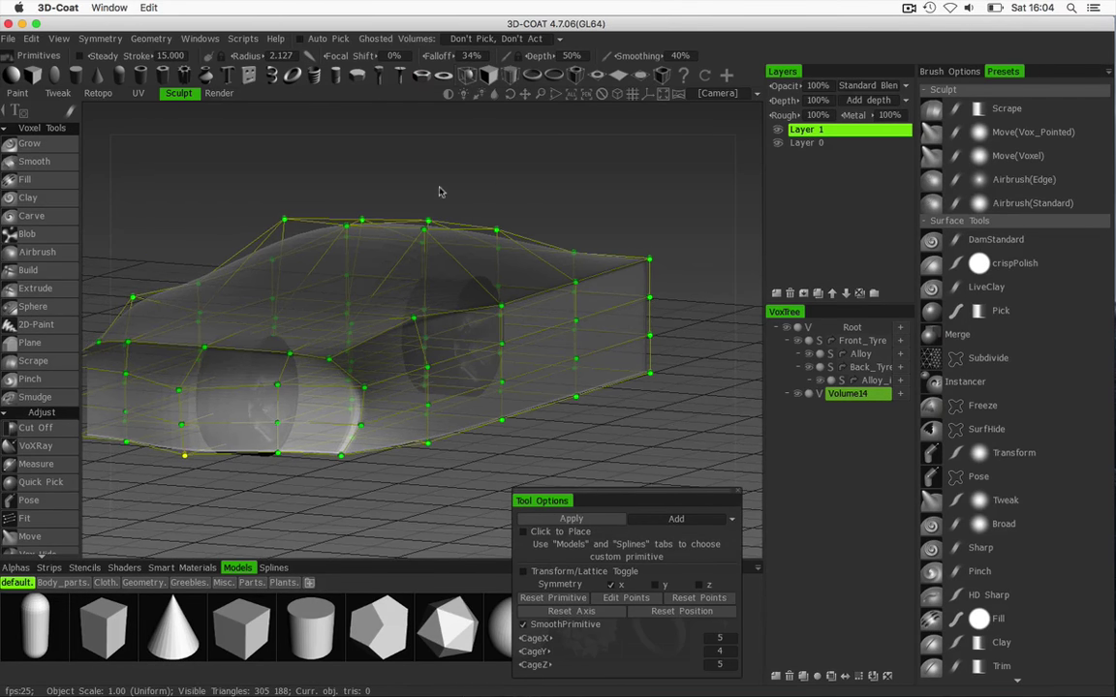
left_click_drag(441, 189, 506, 178)
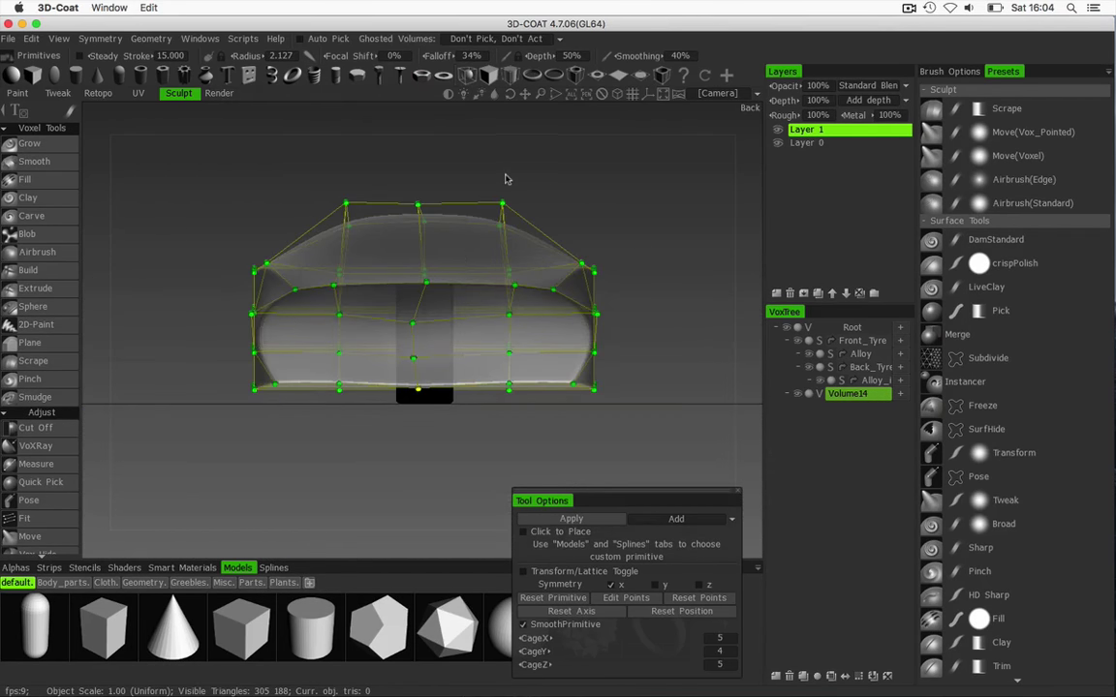
left_click(412, 324)
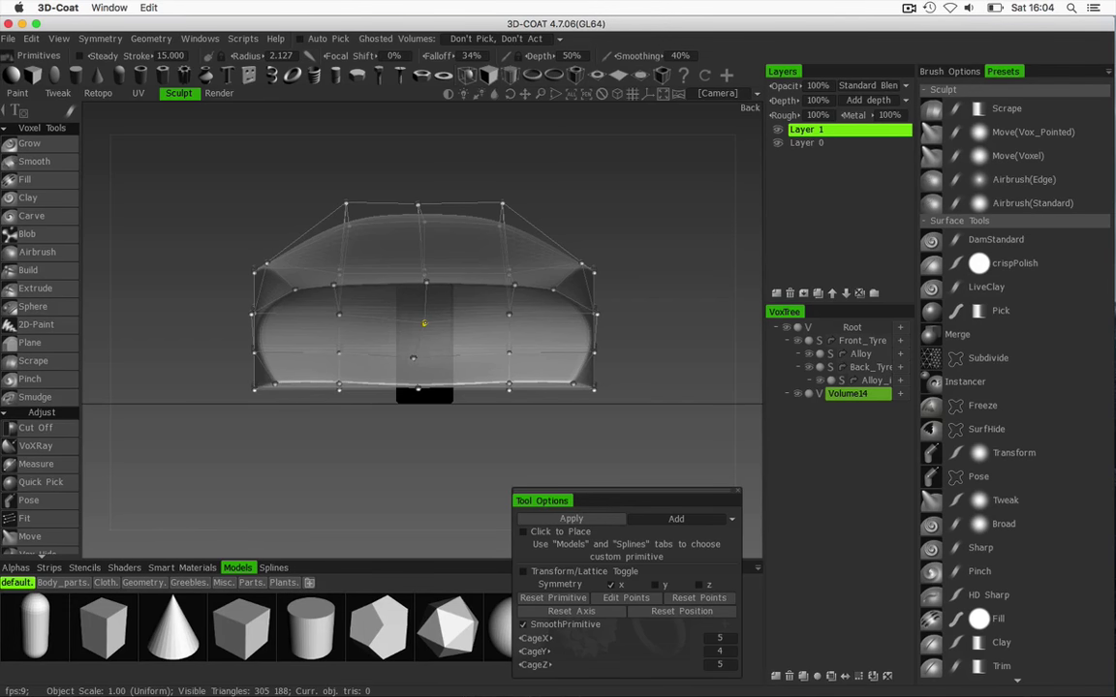
key("ctrl+a")
left_click(422, 356)
key("ctrl+a")
left_click(427, 388)
key("ctrl+a")
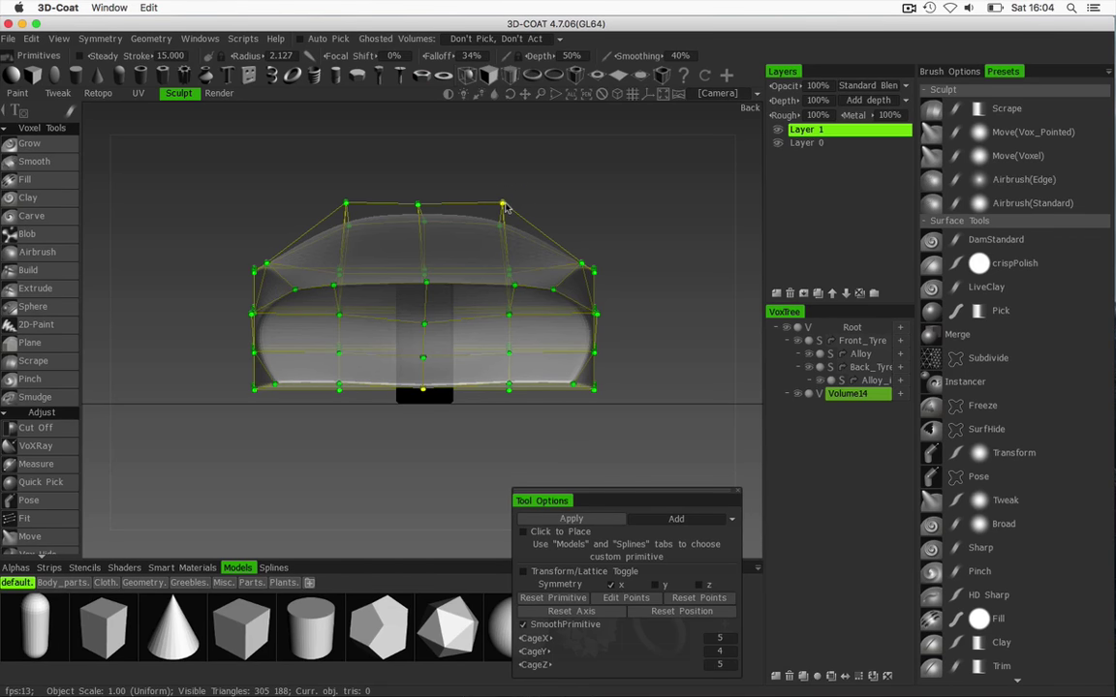
Spread the roof's front corner cage points outward and centre the point between them.
left_click_drag(503, 205, 547, 205)
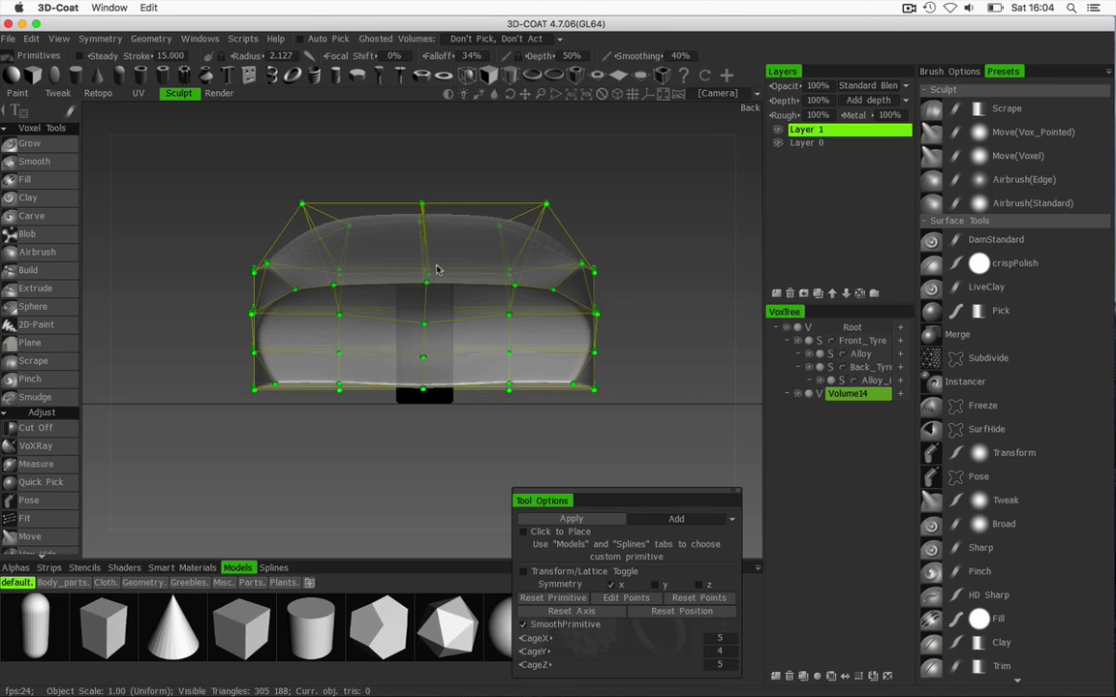
left_click_drag(425, 274, 427, 282)
Lower the nose's intermediate cage points in the top and middle rows, along with the centre points between them.
left_click_drag(509, 316, 512, 367)
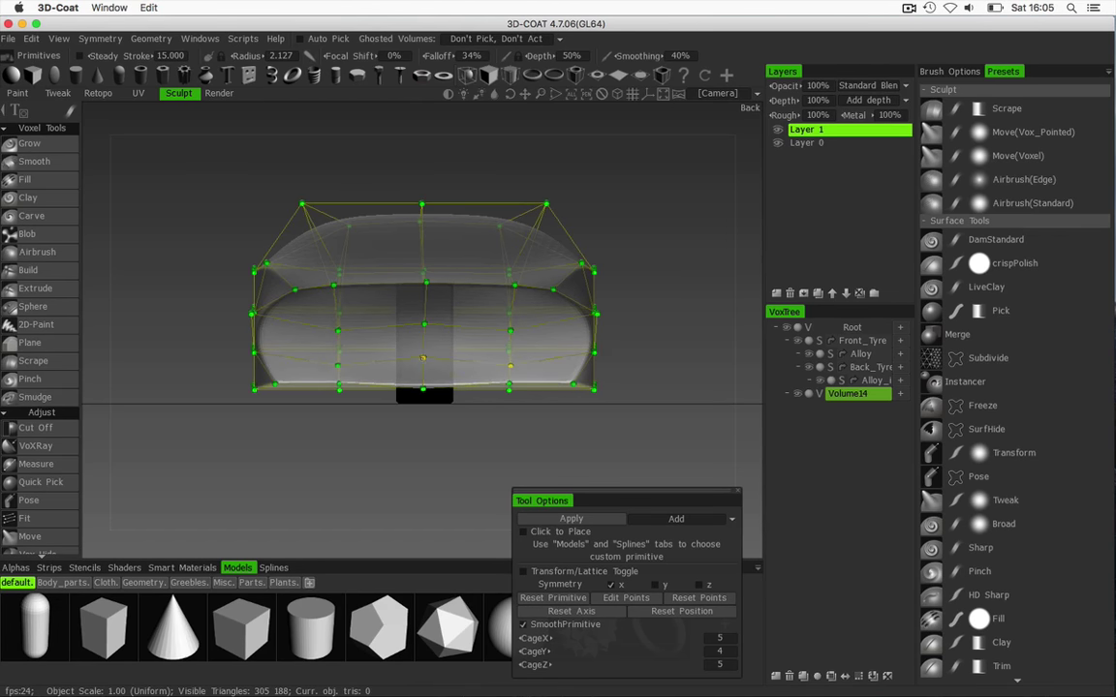
left_click_drag(424, 357, 424, 370)
left_click_drag(514, 290, 512, 301)
left_click_drag(425, 282, 425, 298)
left_click_drag(512, 307, 558, 295)
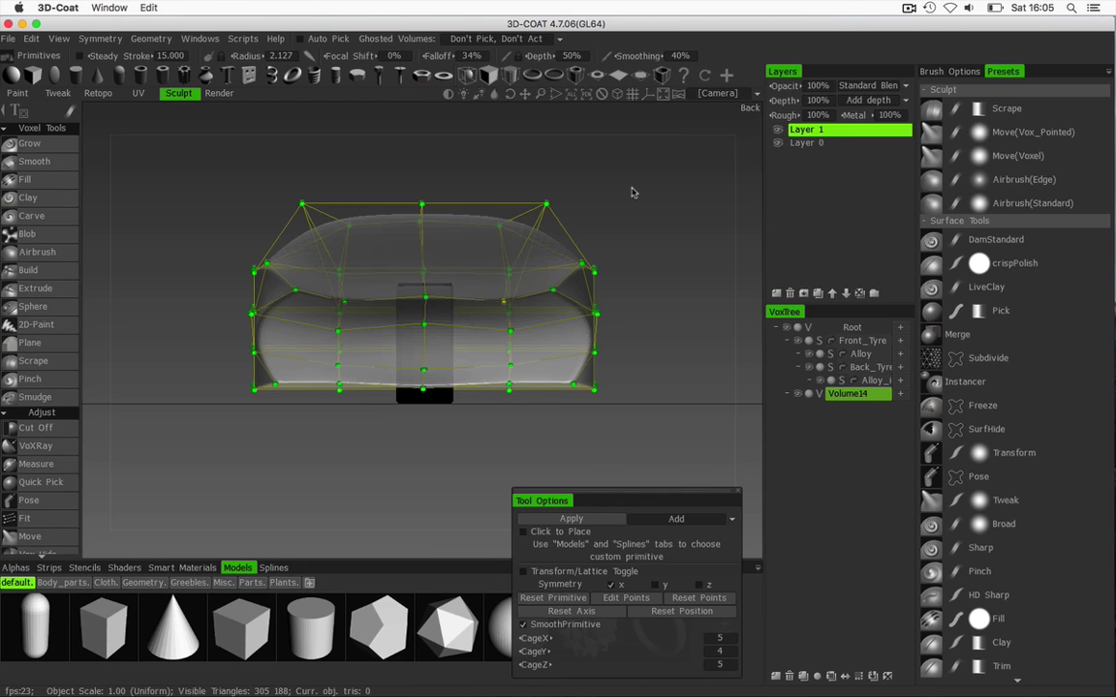
Move the tail's upper outer corner cage point forward over the rear wheel.
left_click_drag(631, 192, 657, 155)
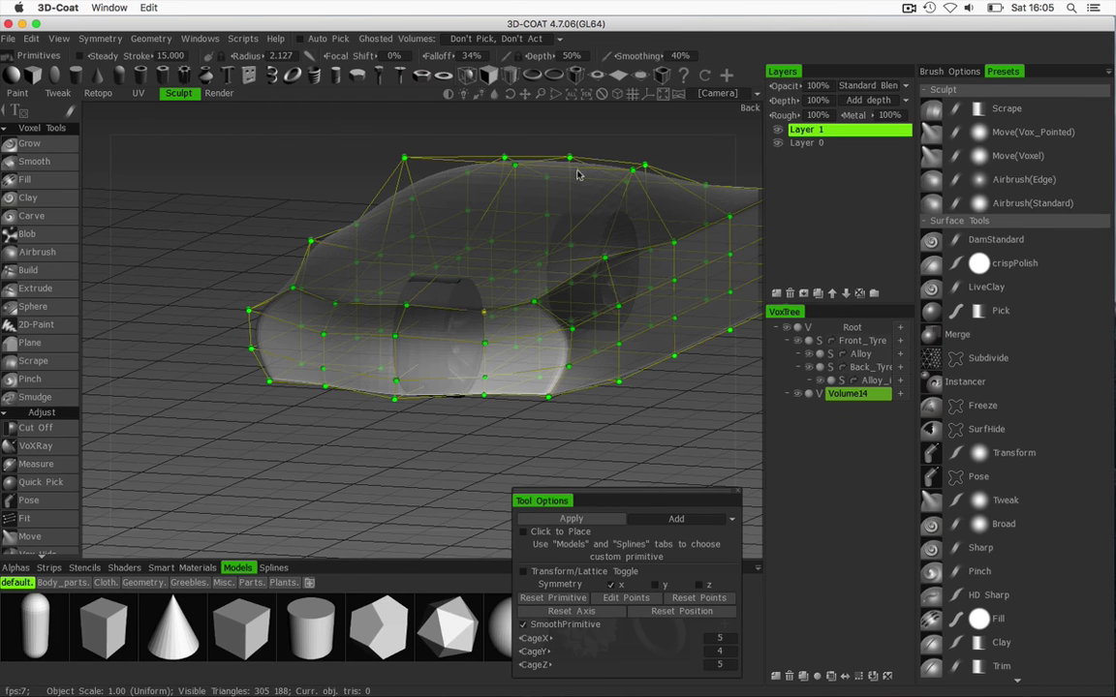
scroll(572, 176, "down", 2)
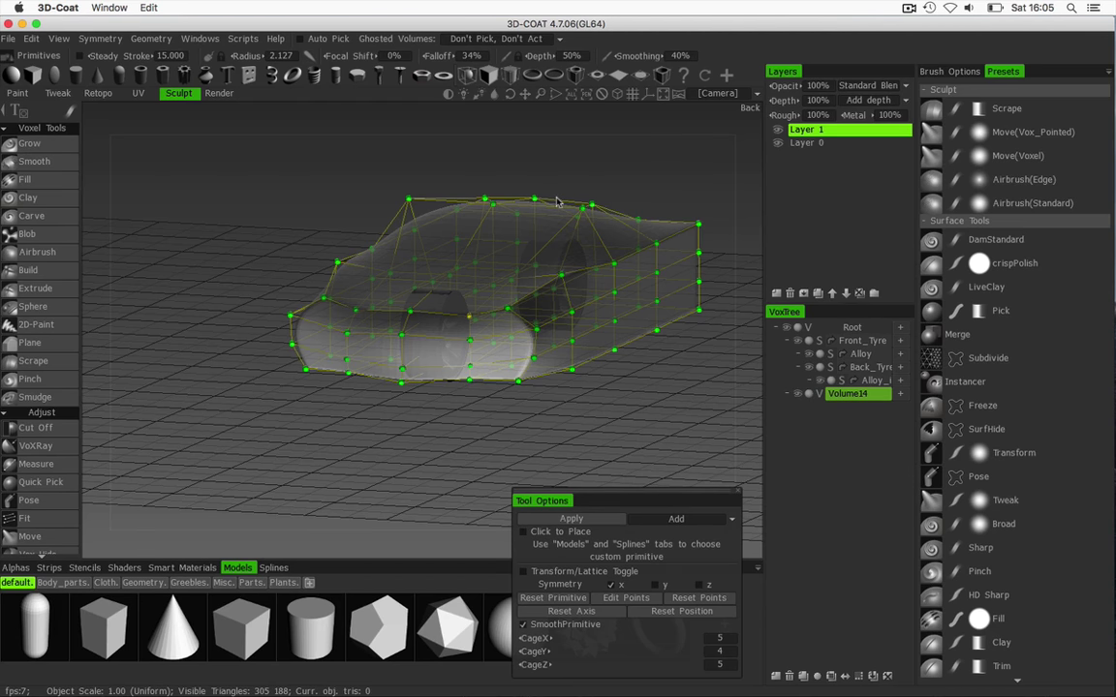
left_click_drag(625, 182, 485, 183)
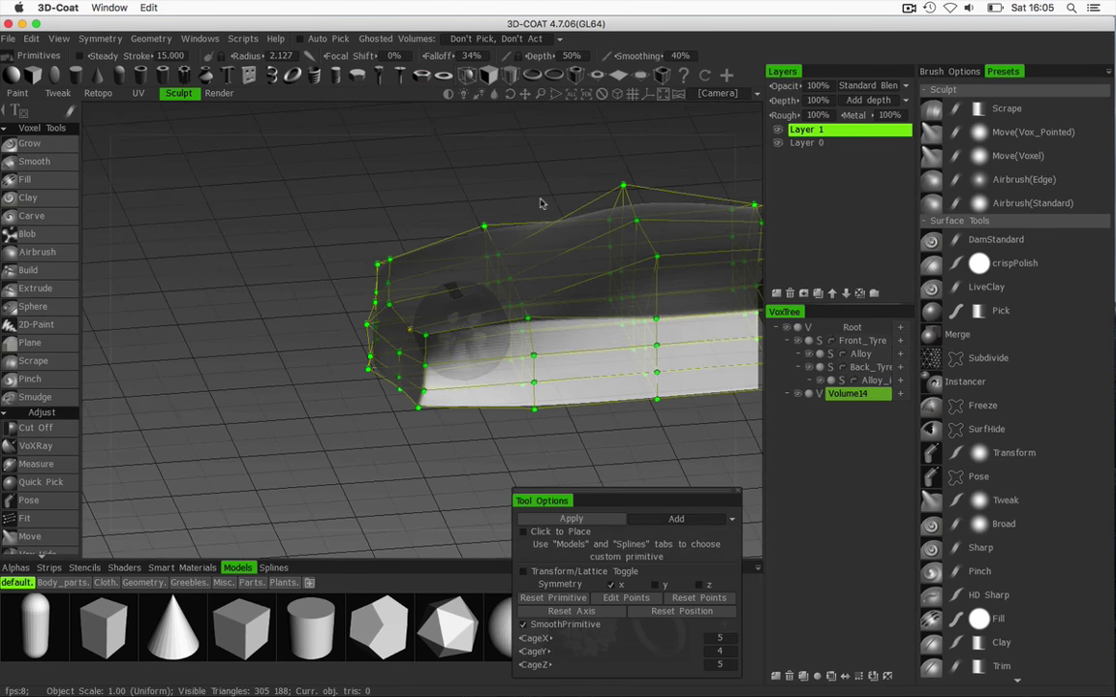
left_click_drag(554, 168, 542, 196)
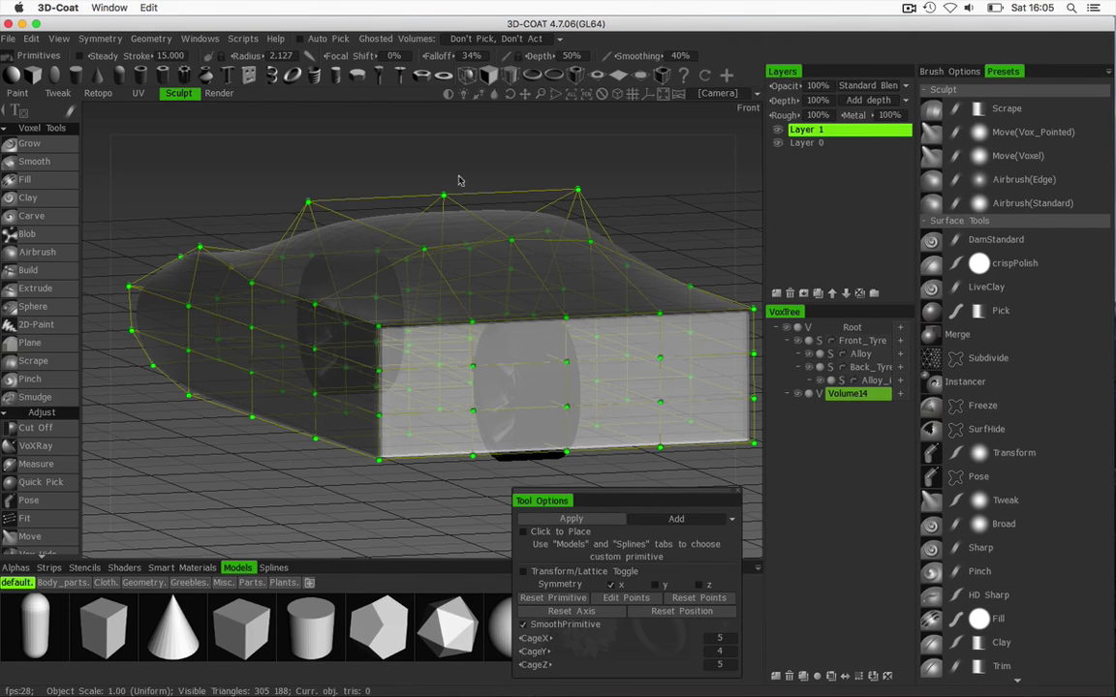
mouse_move(458, 179)
left_mouse_down()
mouse_move(498, 175)
mouse_move(459, 199)
left_mouse_up()
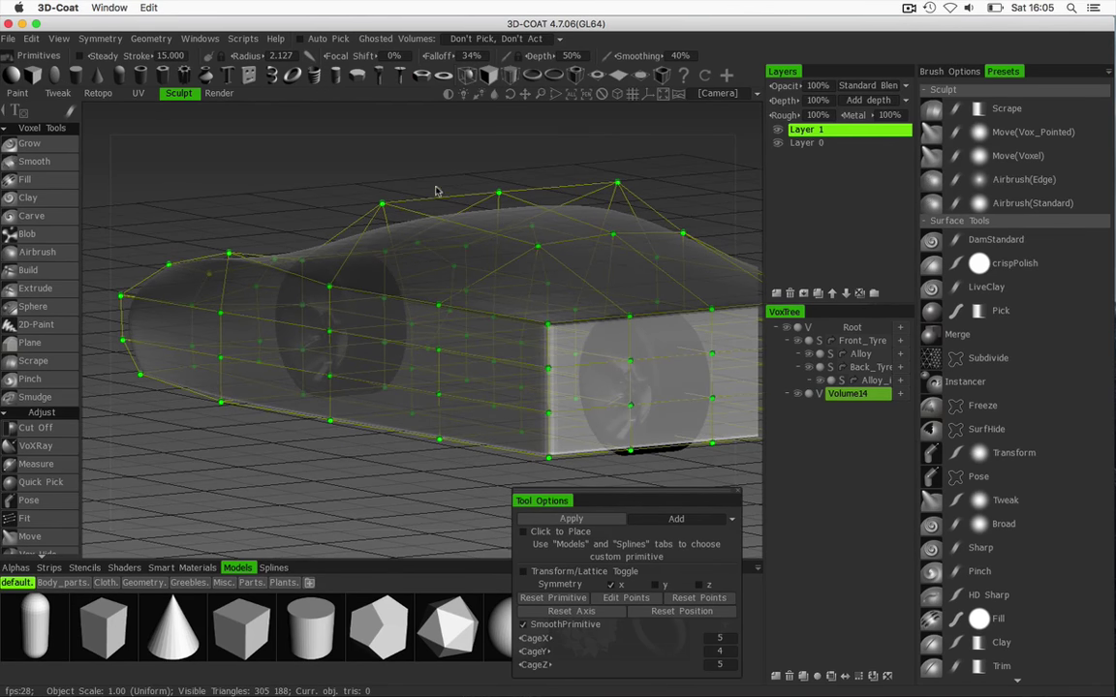
left_click_drag(399, 171, 520, 319)
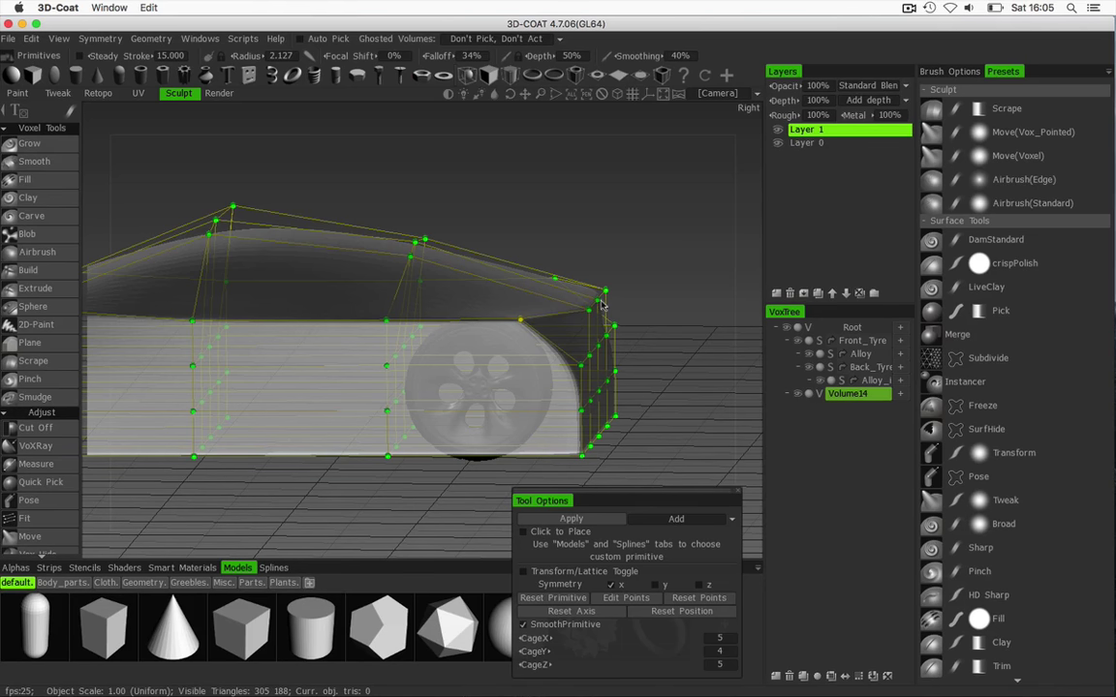
Raise the inner points of the tail's top edge and pull the inner points of its lower middle row backward.
mouse_move(598, 302)
left_mouse_down()
mouse_move(602, 278)
mouse_move(585, 294)
left_mouse_up()
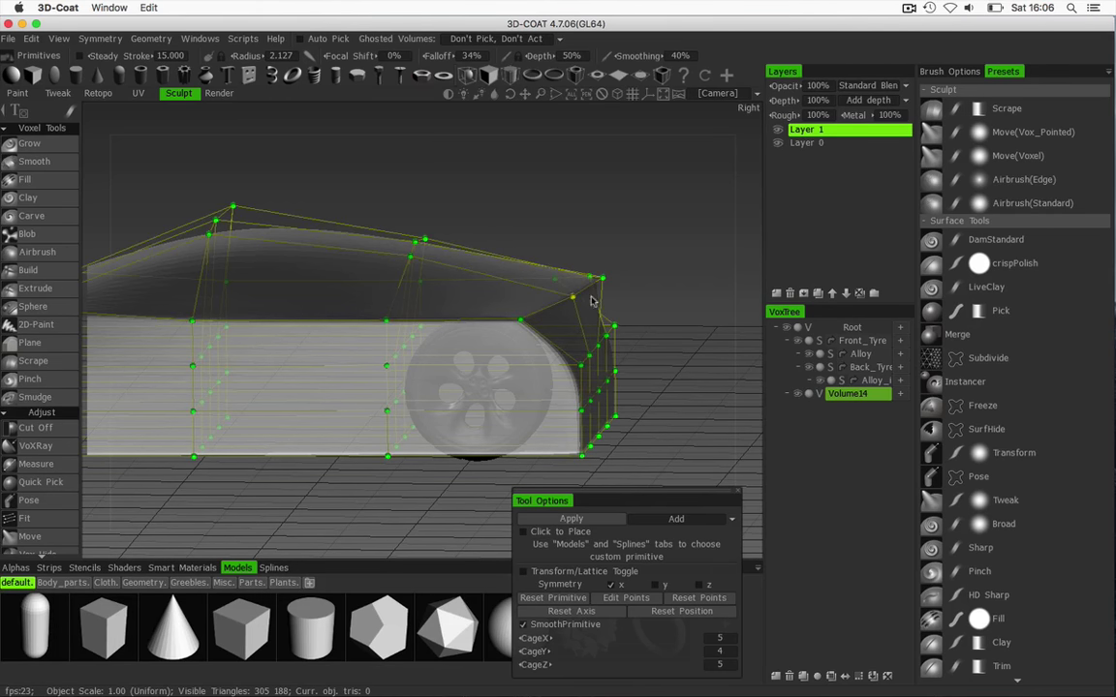
mouse_move(635, 240)
left_mouse_down()
mouse_move(455, 264)
mouse_move(570, 241)
mouse_move(627, 245)
left_mouse_up()
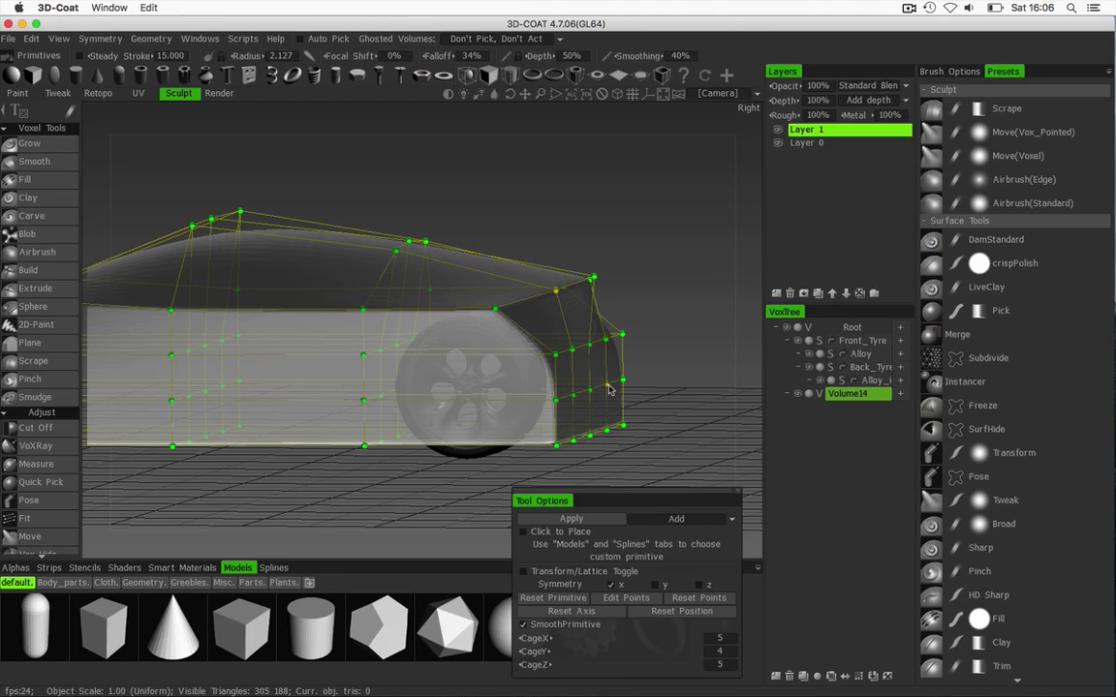
left_click_drag(609, 387, 588, 406)
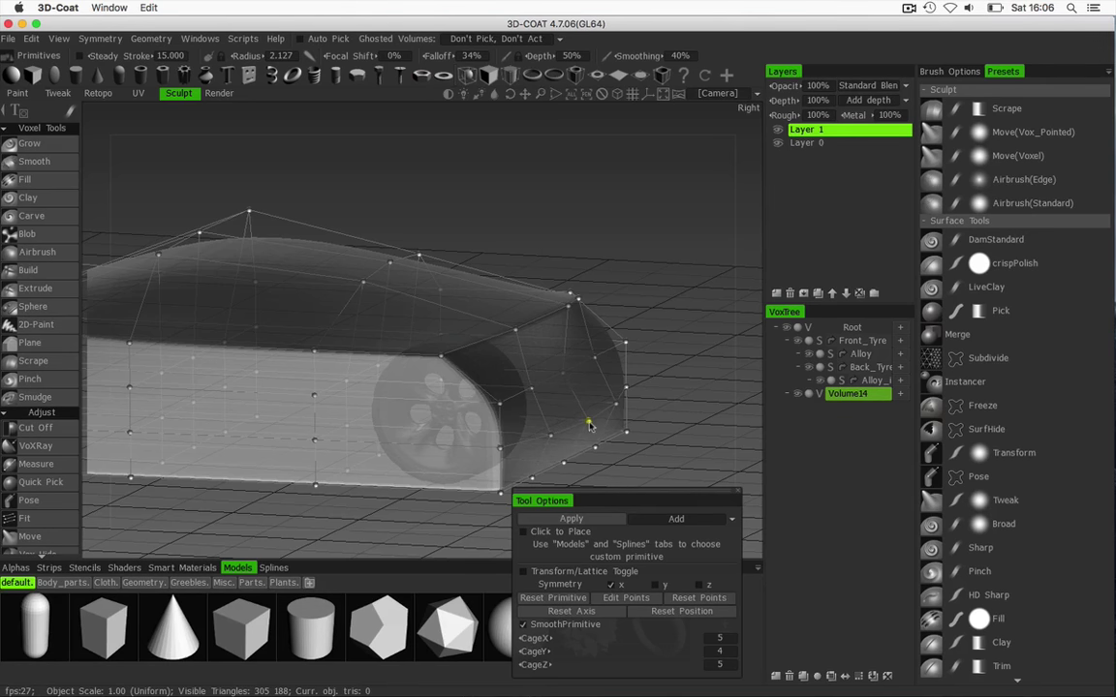
Reposition the Tool Options panel as a narrower floating panel behind the car's tail.
left_click_drag(590, 423, 657, 313)
key("super+z")
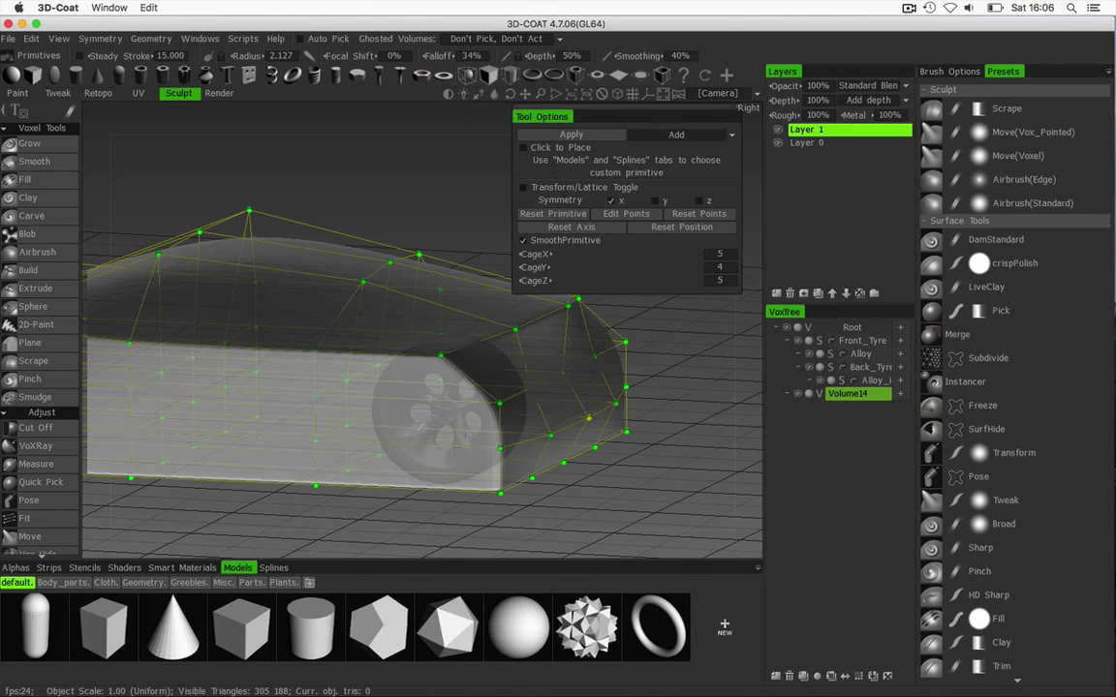
left_click_drag(443, 502, 457, 461)
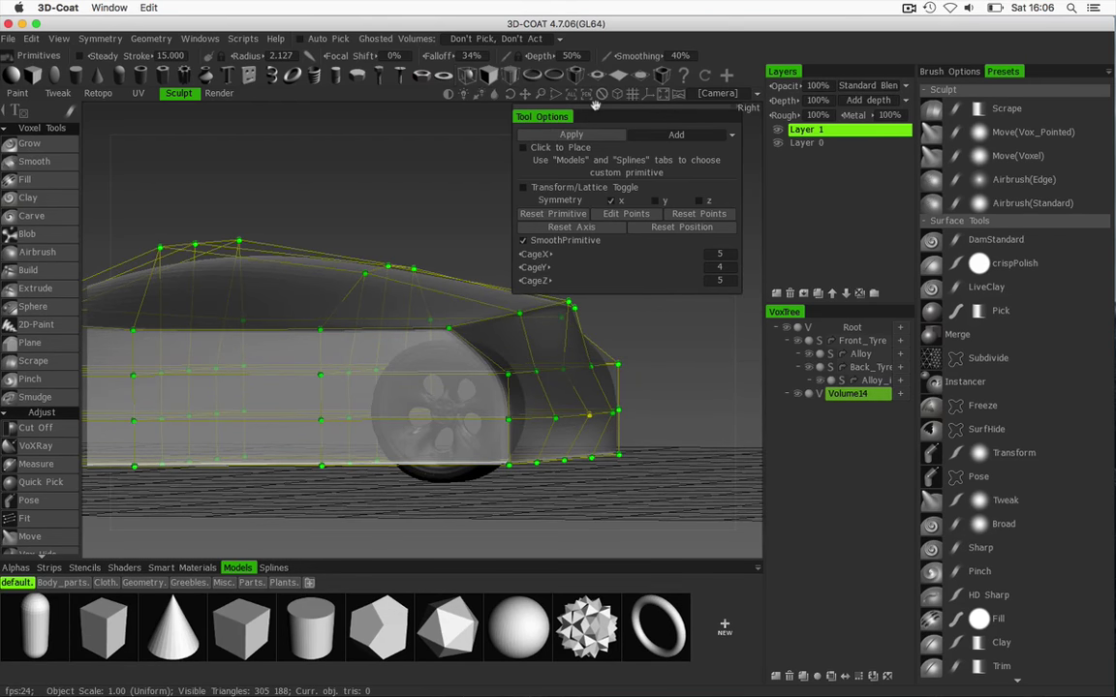
left_click_drag(598, 127, 748, 431)
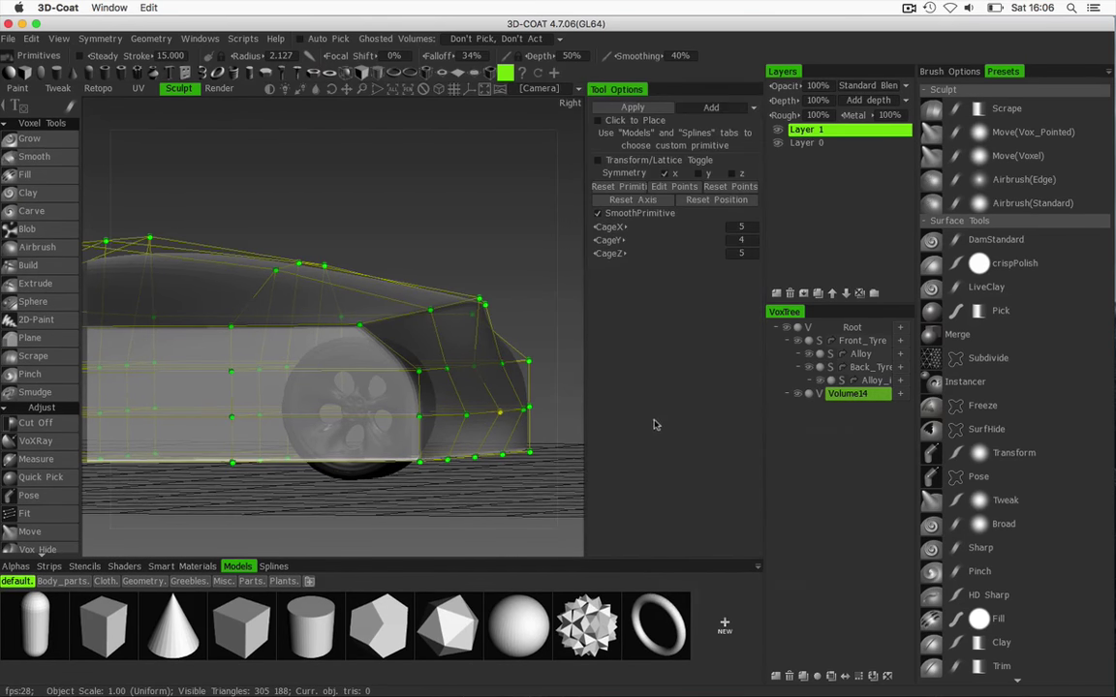
left_click_drag(618, 89, 648, 286)
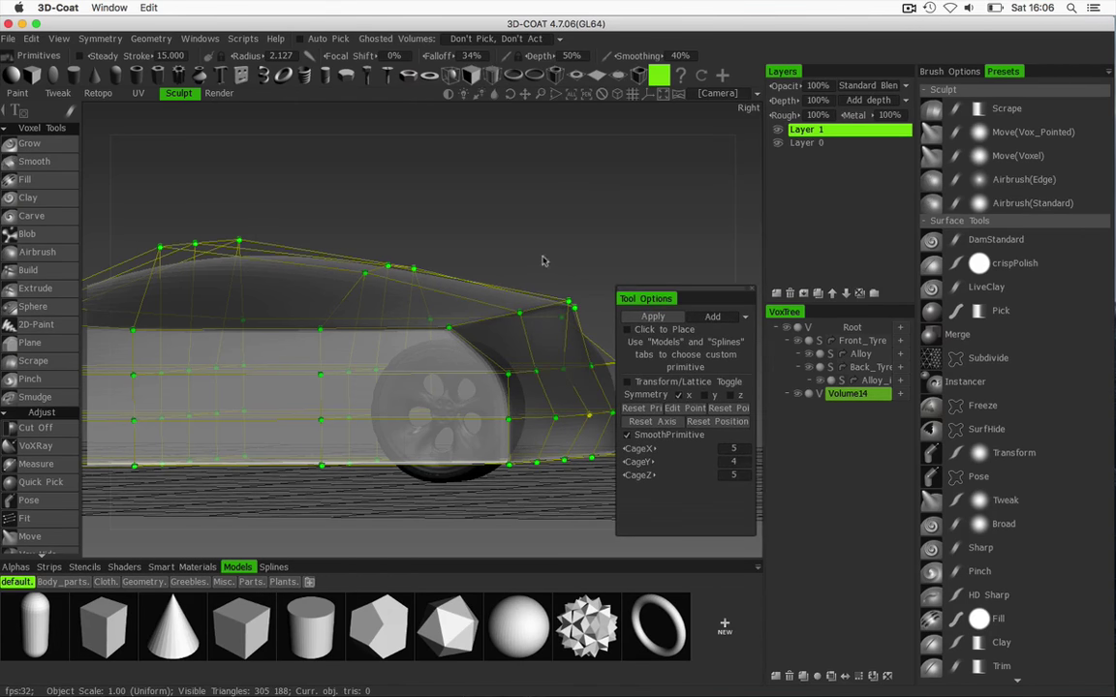
Raise the inner cage points of the tail's lower middle row.
left_click_drag(519, 242, 541, 230)
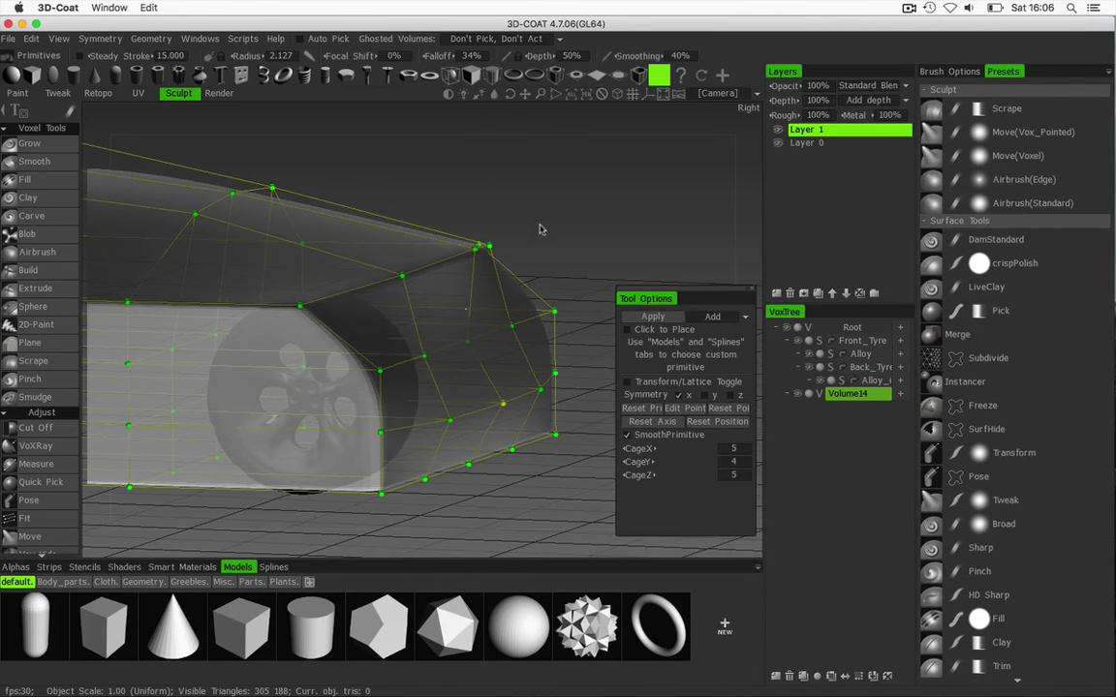
left_click_drag(461, 167, 522, 185)
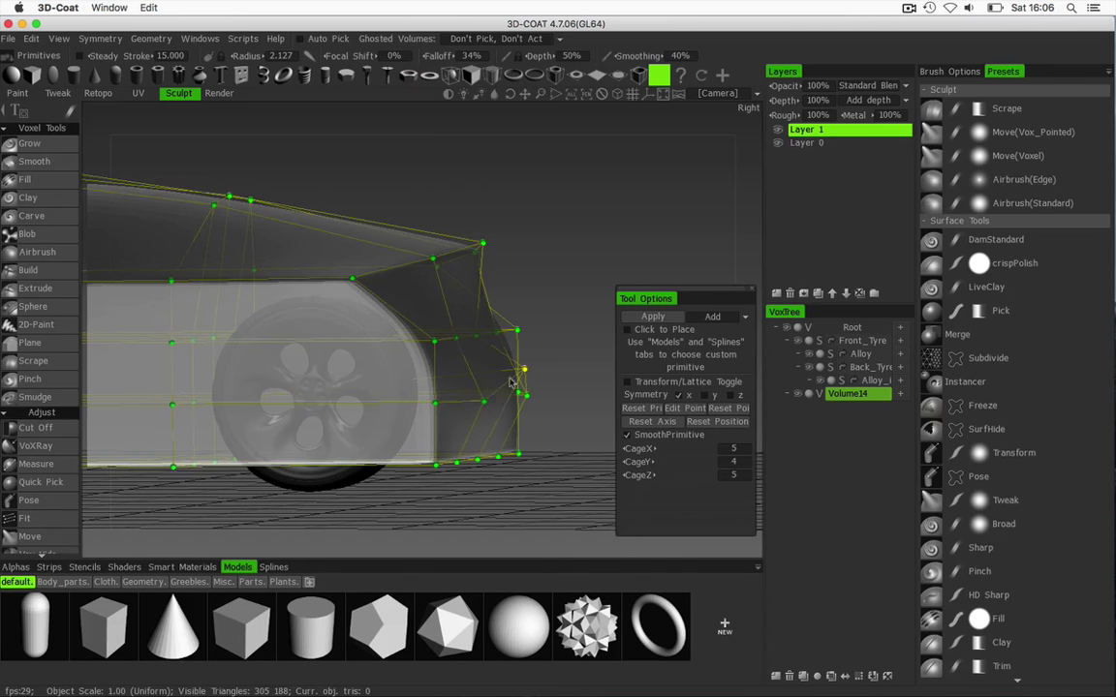
left_click_drag(486, 407, 486, 379)
mouse_move(560, 258)
left_mouse_down()
mouse_move(581, 255)
mouse_move(571, 257)
left_mouse_up()
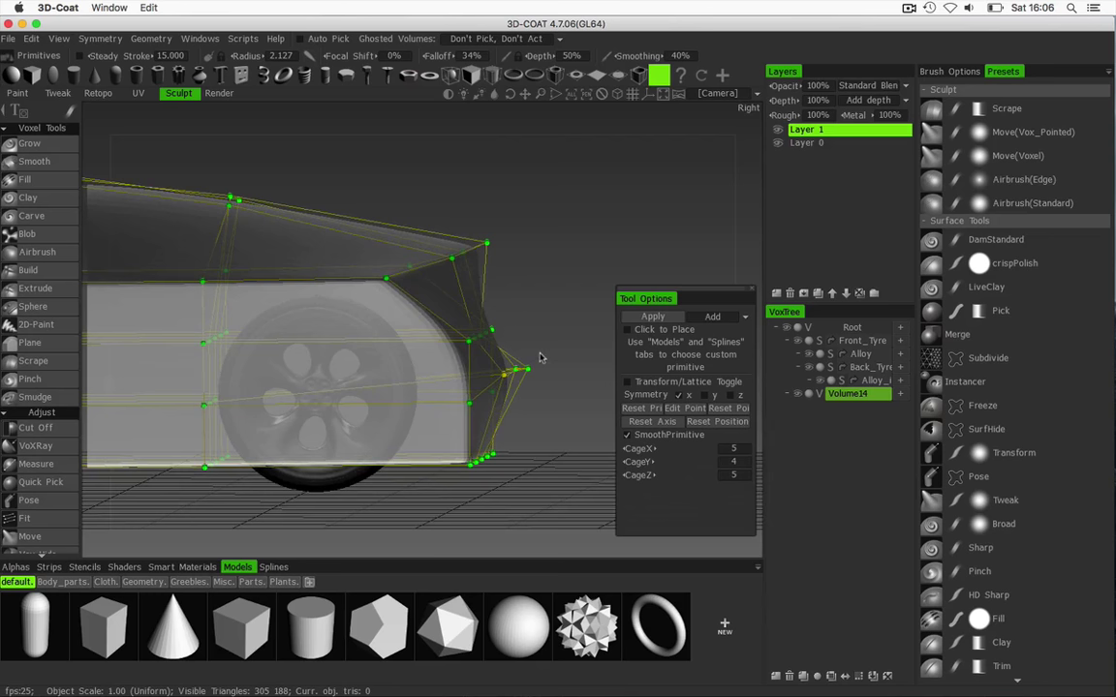
Pull the raised inner points of the tail's lower middle row farther backward and up into a protruding bumper.
left_click_drag(529, 373, 557, 348)
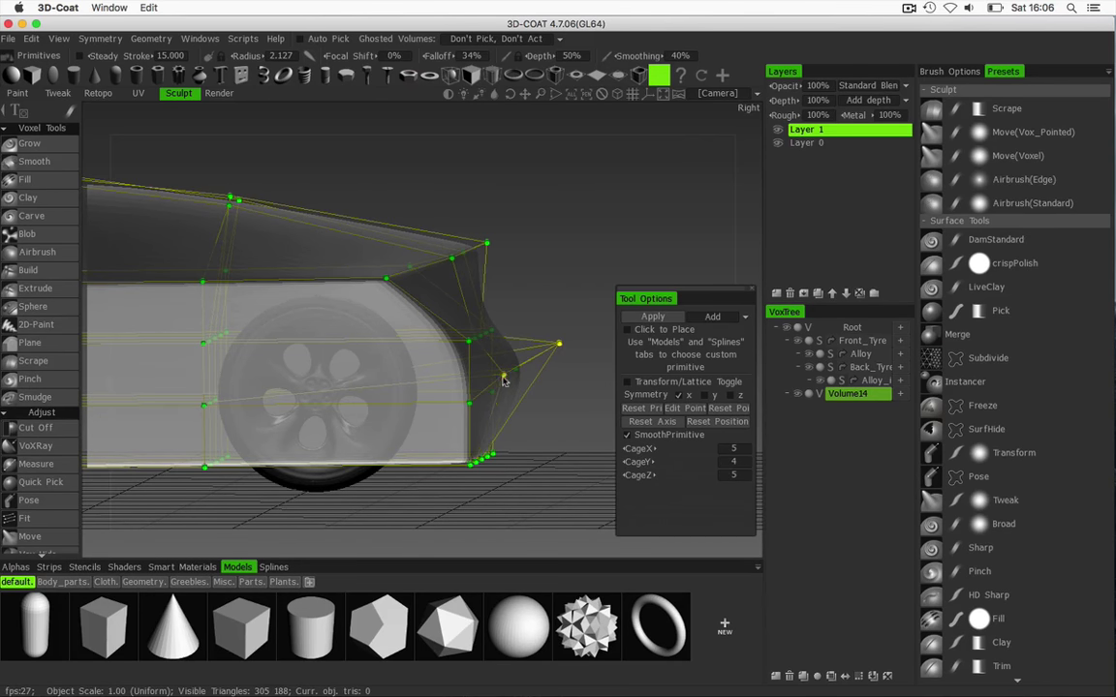
mouse_move(540, 367)
left_mouse_down()
mouse_move(559, 345)
mouse_move(554, 354)
left_mouse_up()
left_click_drag(522, 301, 545, 300)
Move the tail's outer point in the upper middle row forward, and shift the bottom outer corner point forward and up.
left_click_drag(505, 351, 478, 354)
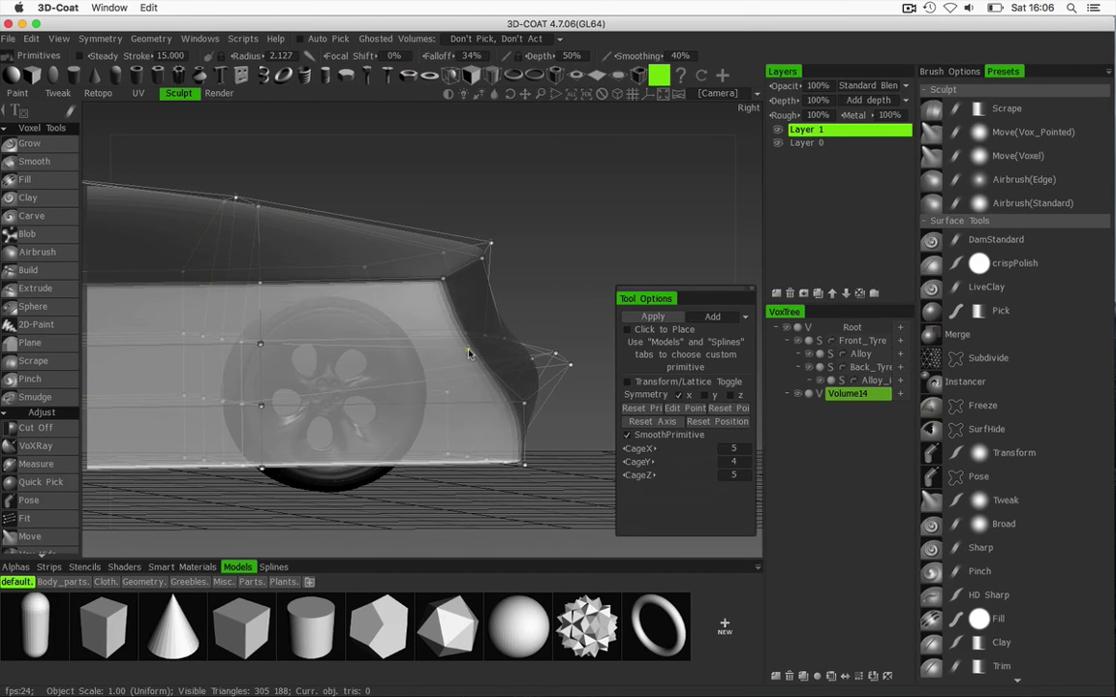
left_click_drag(469, 350, 460, 348)
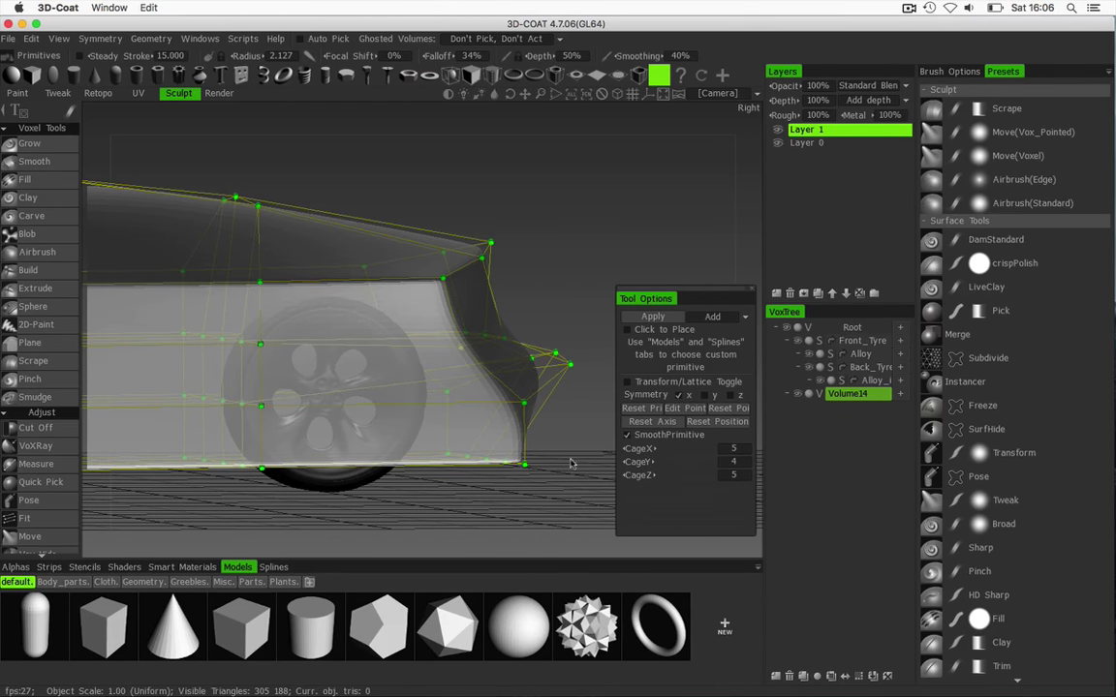
left_click_drag(570, 463, 442, 442)
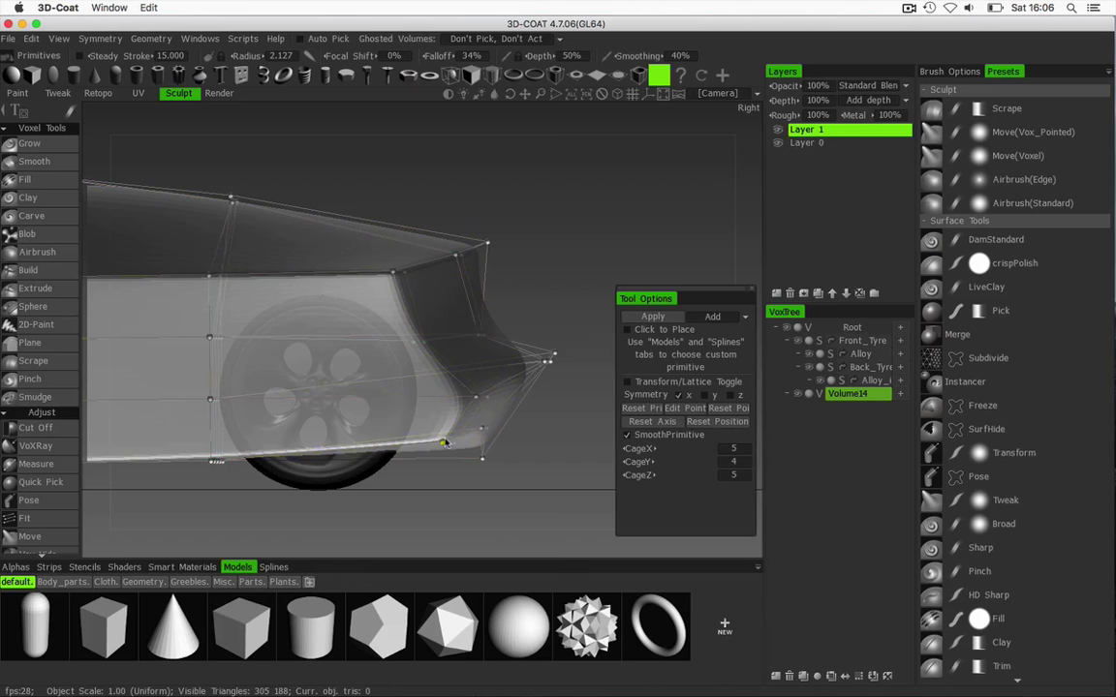
Raise the tail's inner bottom points toward the bumper, and move the outer point of its lower middle row slightly backward.
left_click_drag(519, 457, 478, 447)
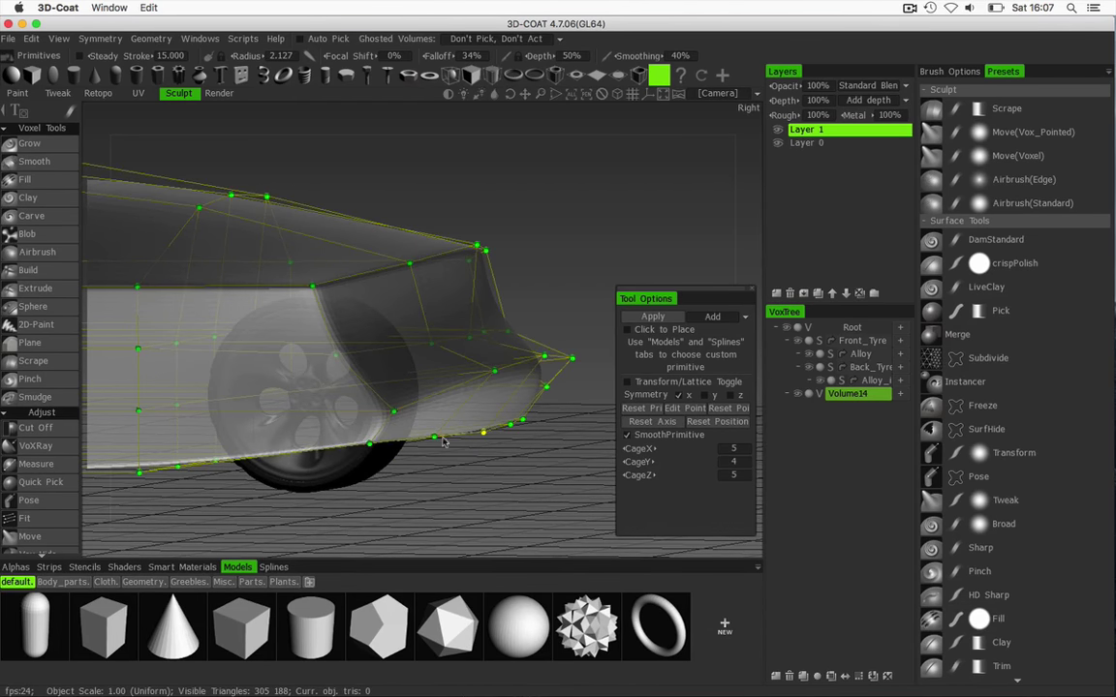
left_click_drag(429, 481, 538, 421)
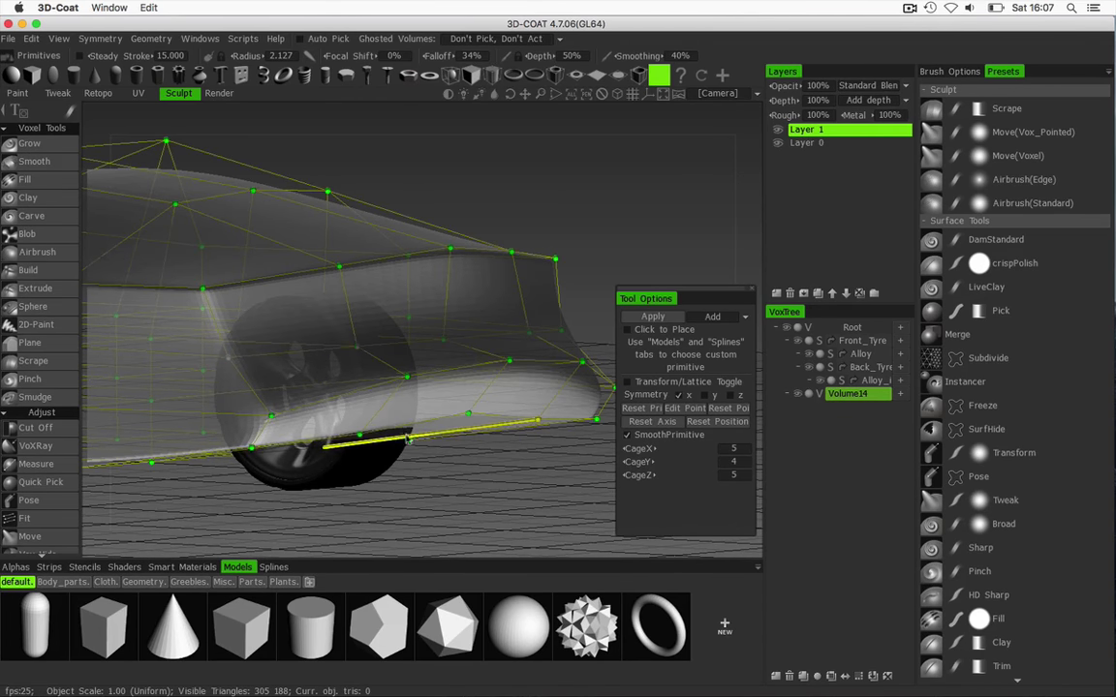
left_click_drag(252, 449, 248, 465)
left_click_drag(481, 463, 487, 358)
left_click_drag(445, 495, 402, 498)
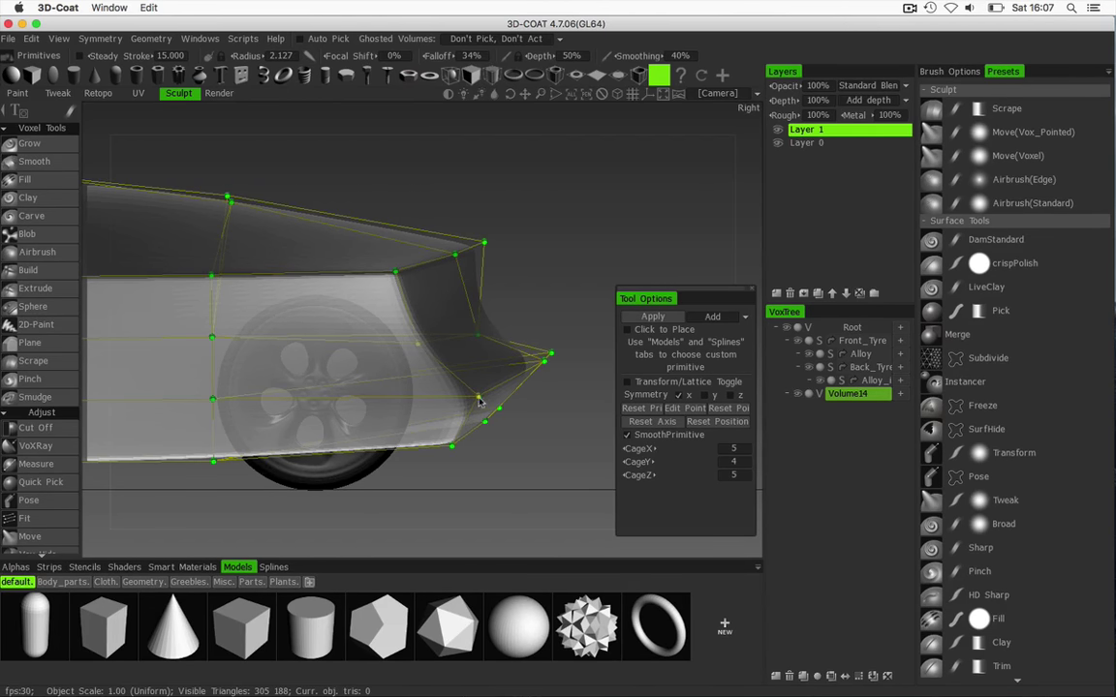
left_click_drag(483, 399, 497, 399)
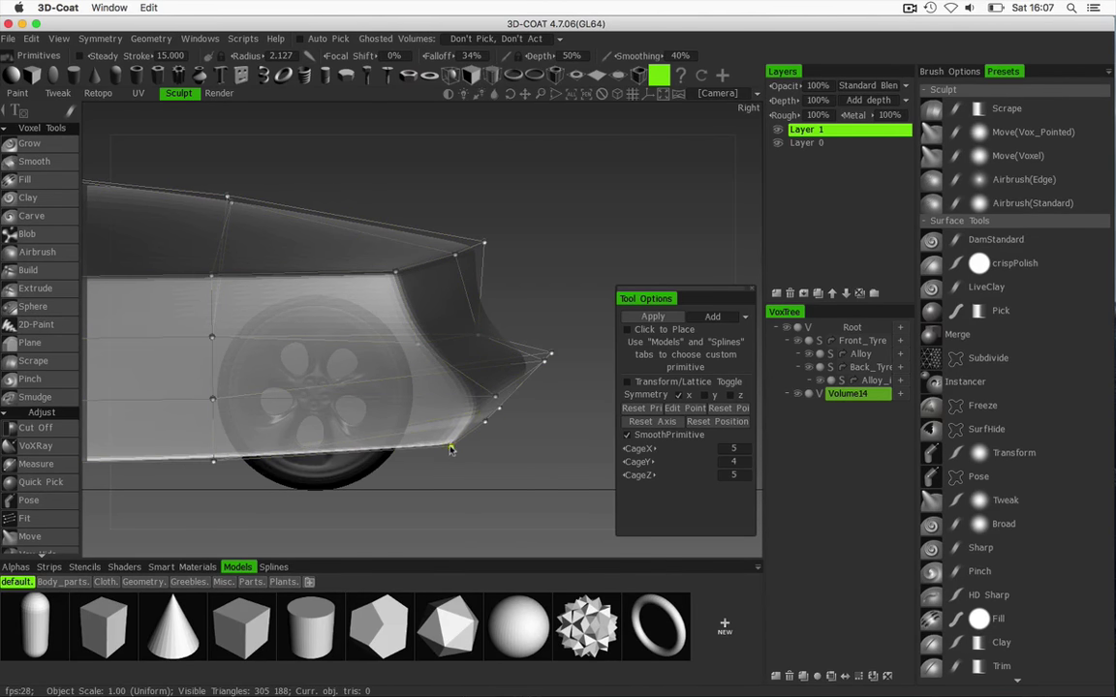
left_click_drag(452, 448, 426, 479)
Raise the shoulder-line point above the rear wheel and fine-tune the height of the tail's shoulder corner to curve the rear fender.
left_click_drag(424, 330, 424, 306)
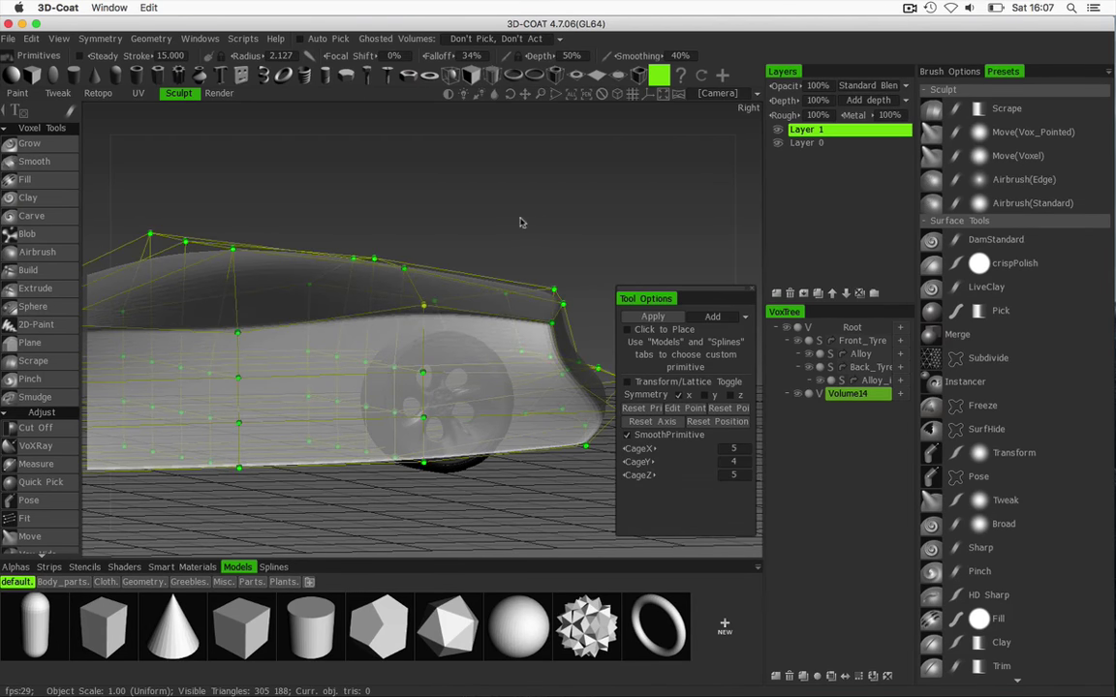
left_click_drag(519, 218, 500, 227)
left_click_drag(499, 322, 498, 328)
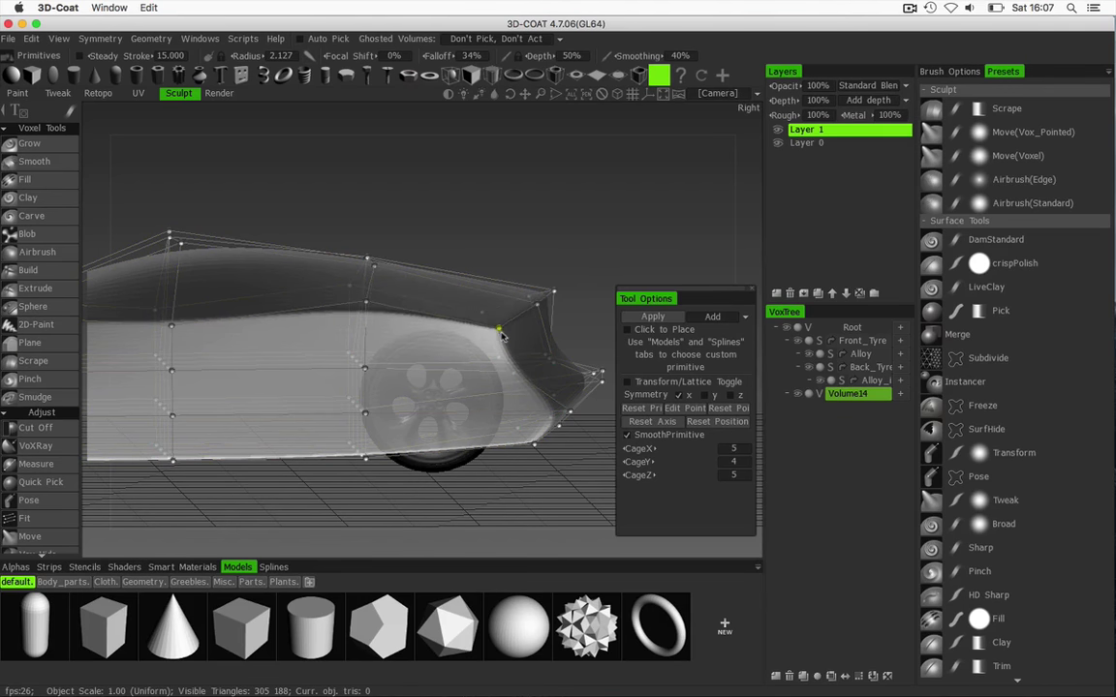
left_click_drag(367, 306, 373, 295)
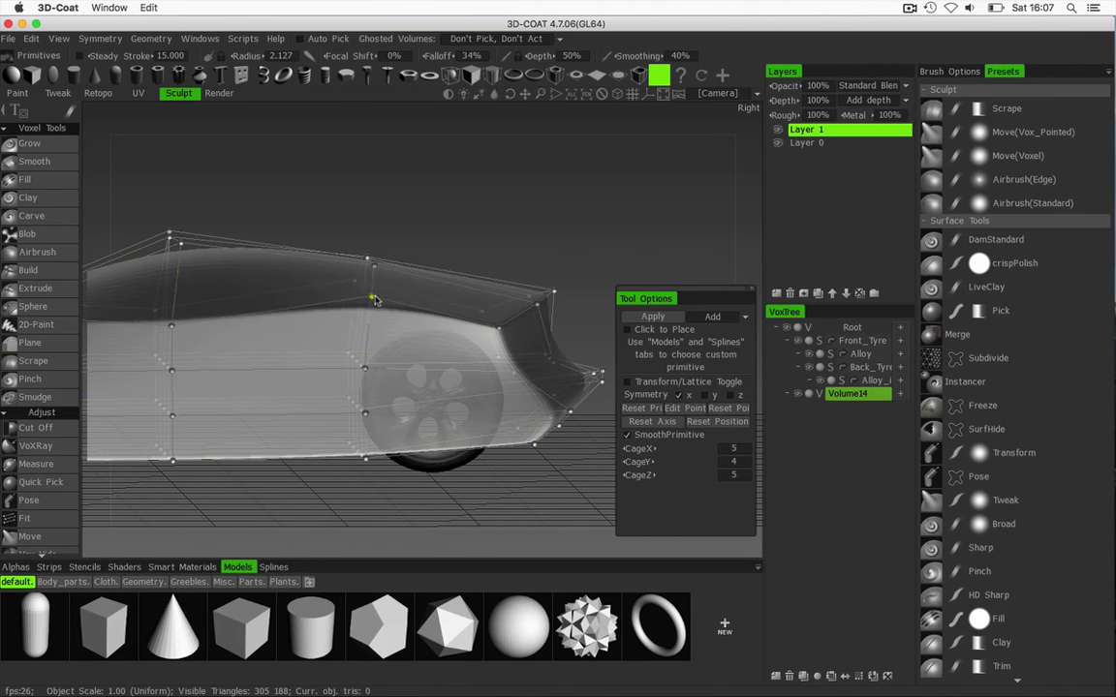
middle_click_drag(455, 213, 531, 192)
left_click_drag(531, 191, 528, 189)
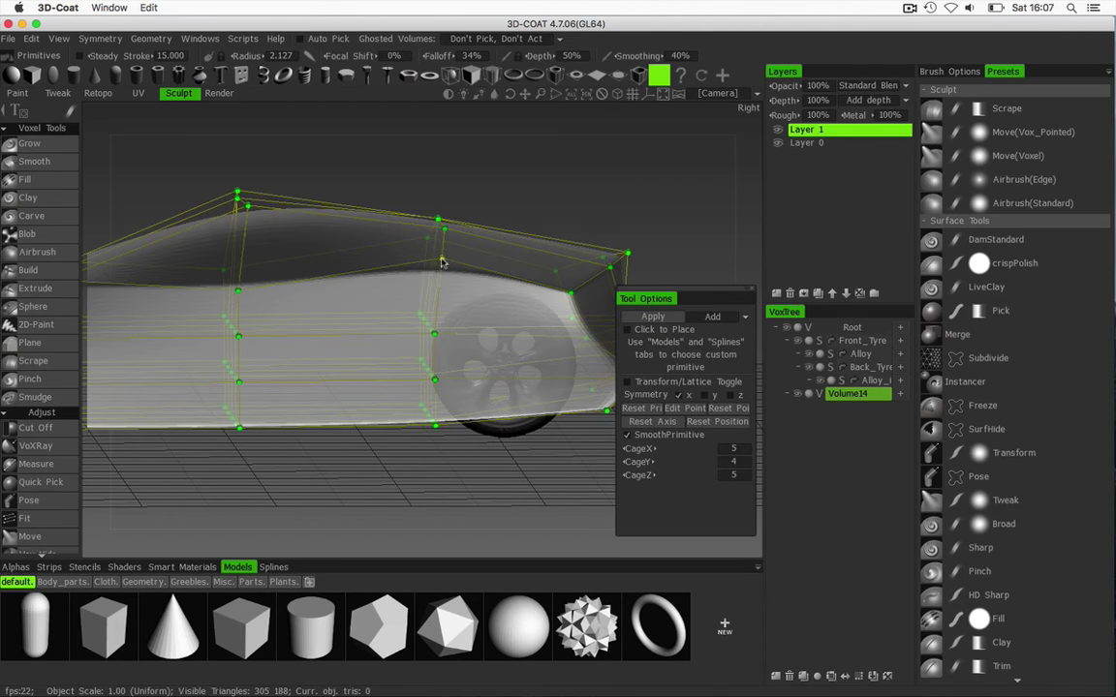
left_click_drag(442, 258, 443, 264)
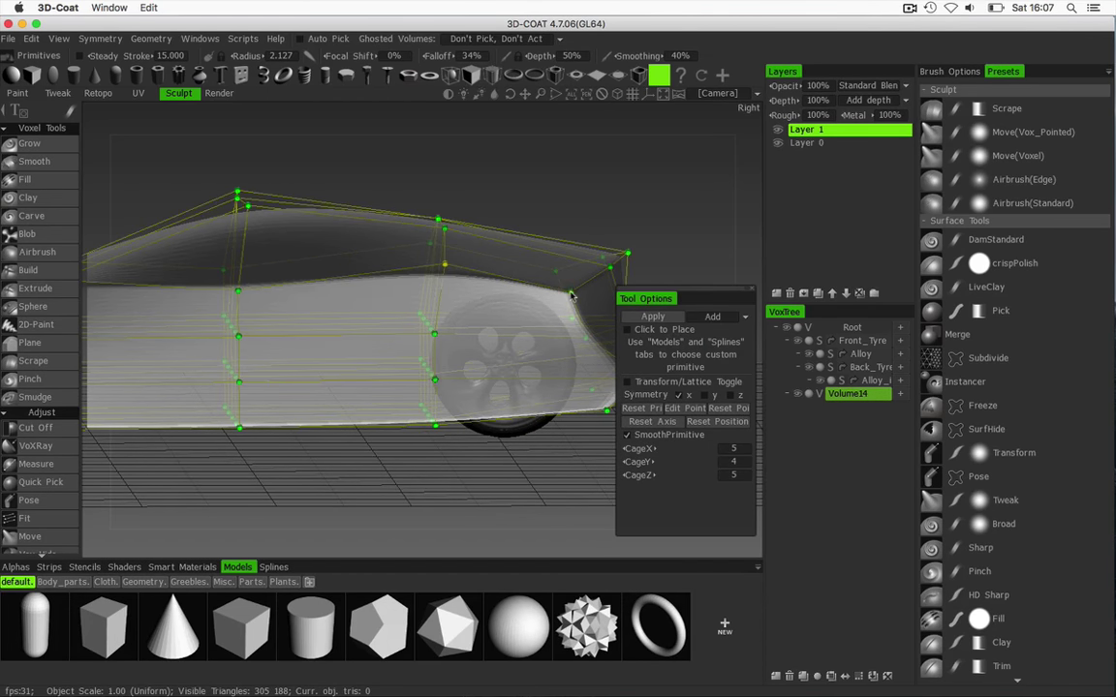
left_click_drag(571, 296, 573, 288)
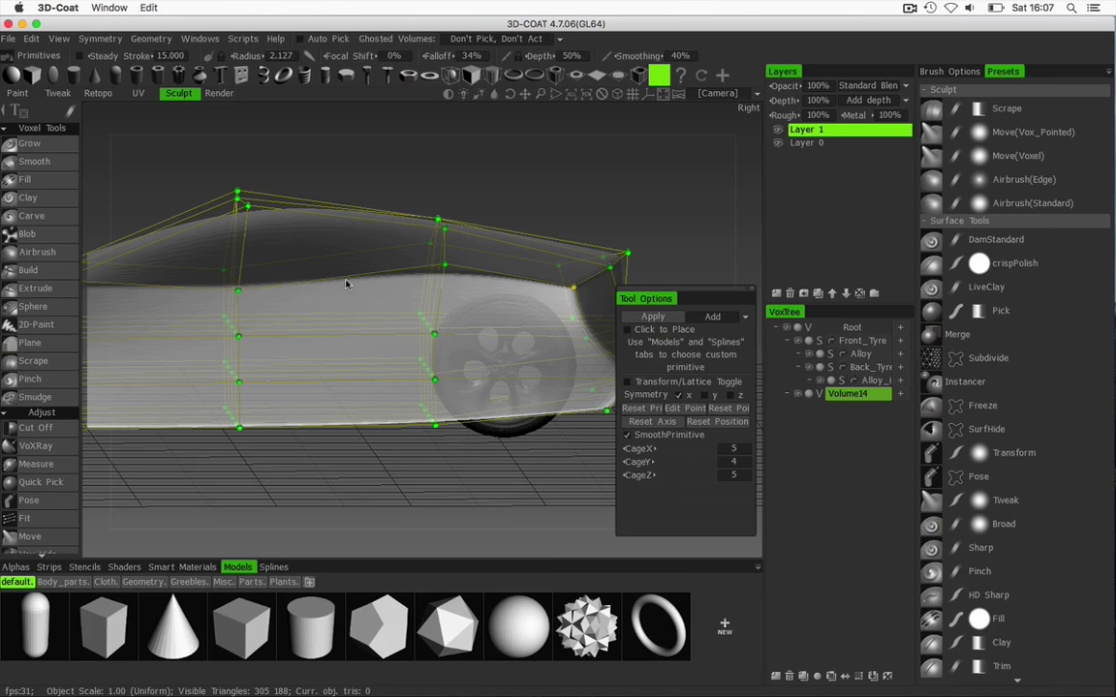
Slightly raise the outer bottom cage points along the sill between the two wheels.
left_click_drag(404, 171, 268, 248)
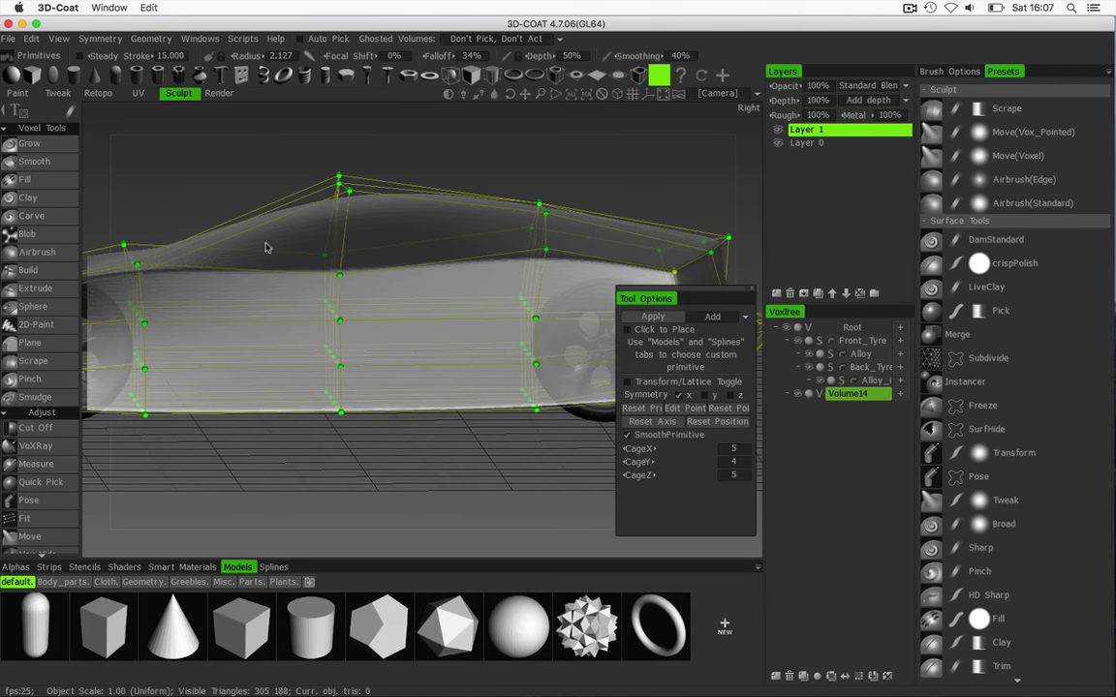
left_click_drag(450, 171, 486, 165)
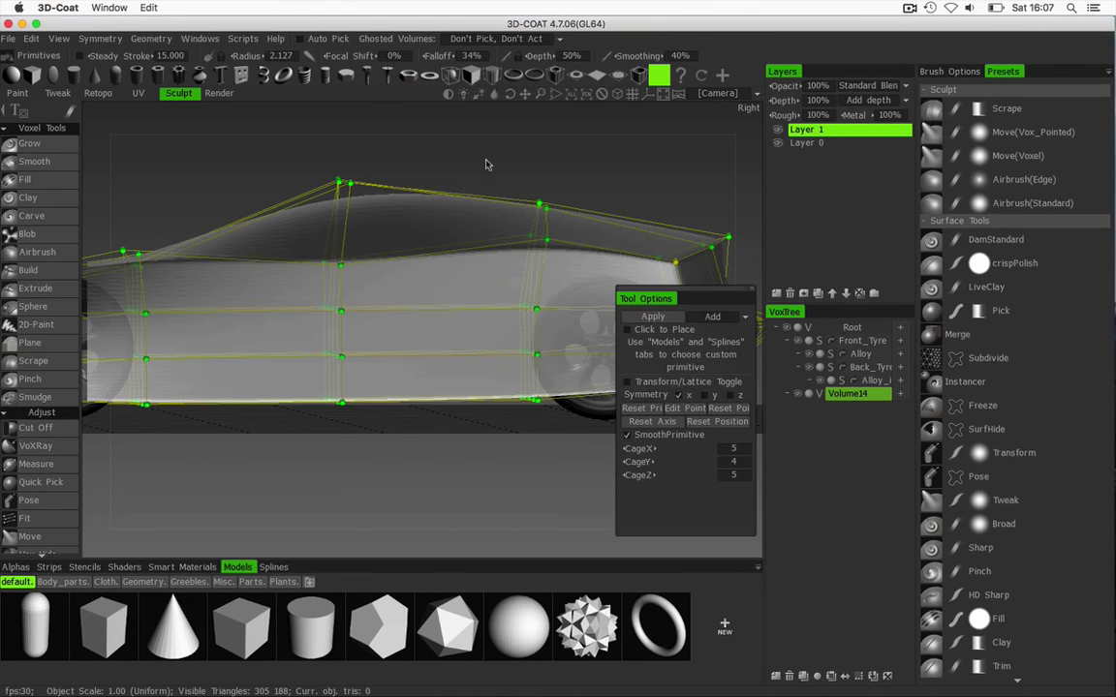
left_click_drag(214, 193, 184, 260)
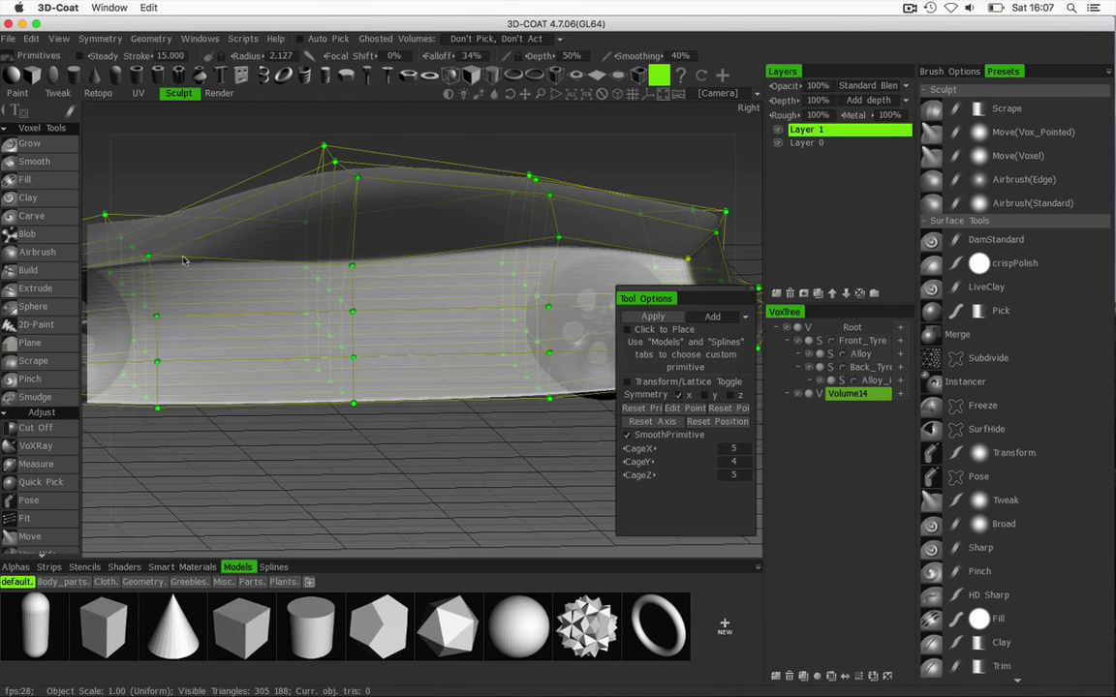
left_click_drag(361, 423, 393, 390)
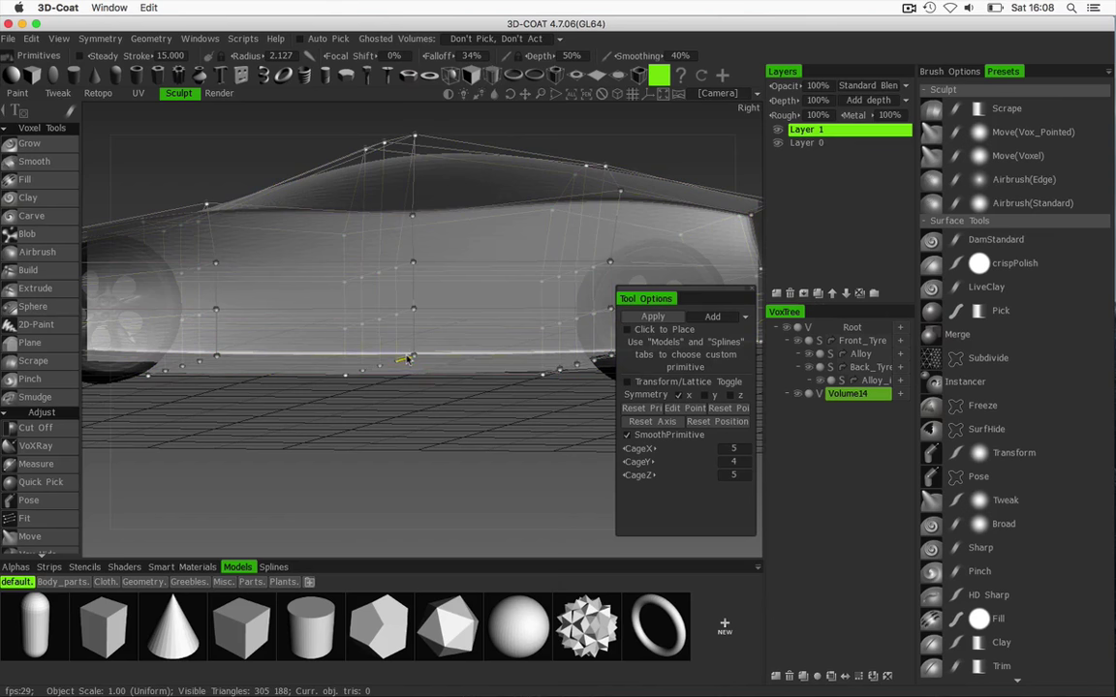
left_click_drag(406, 341, 448, 388)
left_click_drag(544, 388, 545, 379)
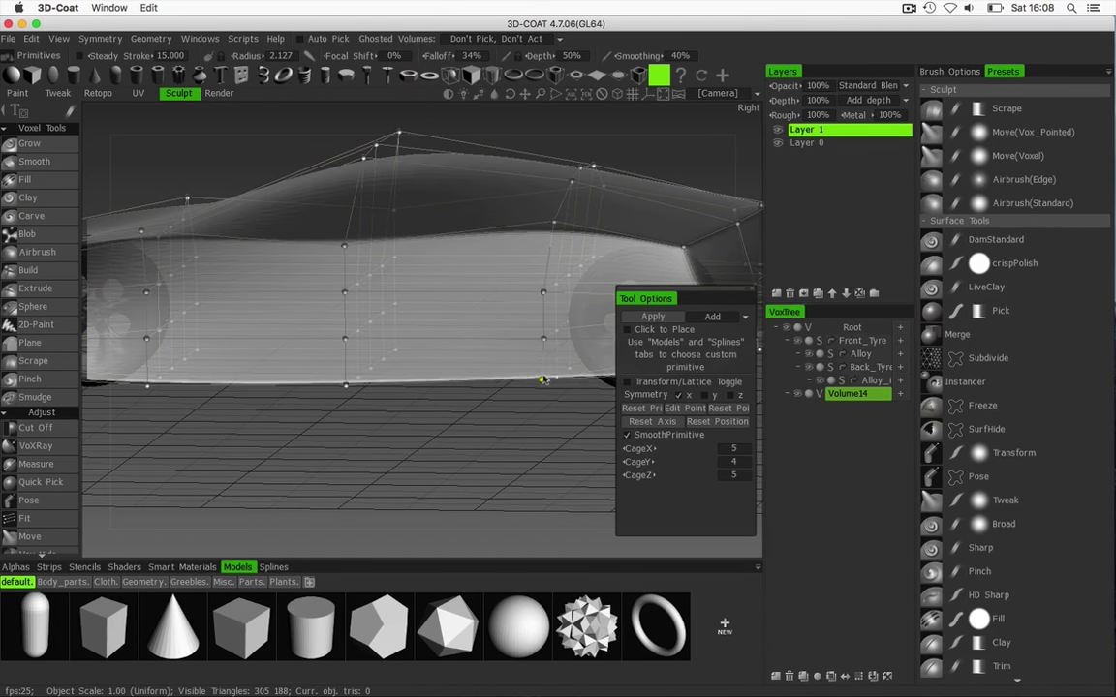
left_click_drag(427, 432, 175, 377)
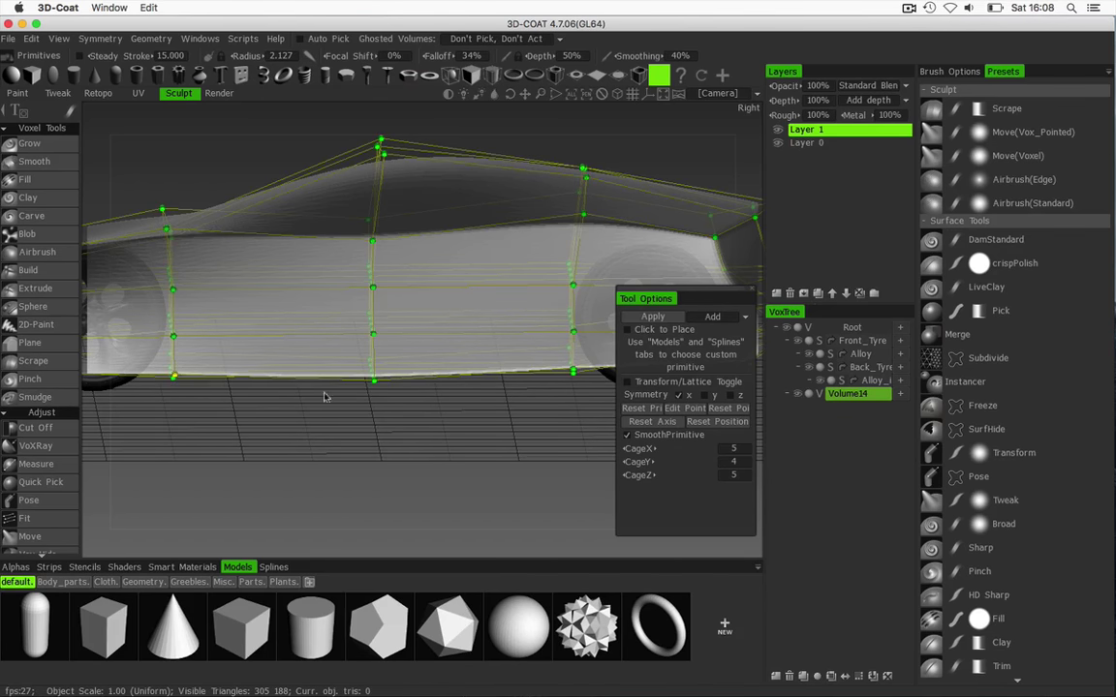
Adjust the inner point of the nose's lower middle row to round the front bumper.
left_click_drag(326, 397, 315, 308)
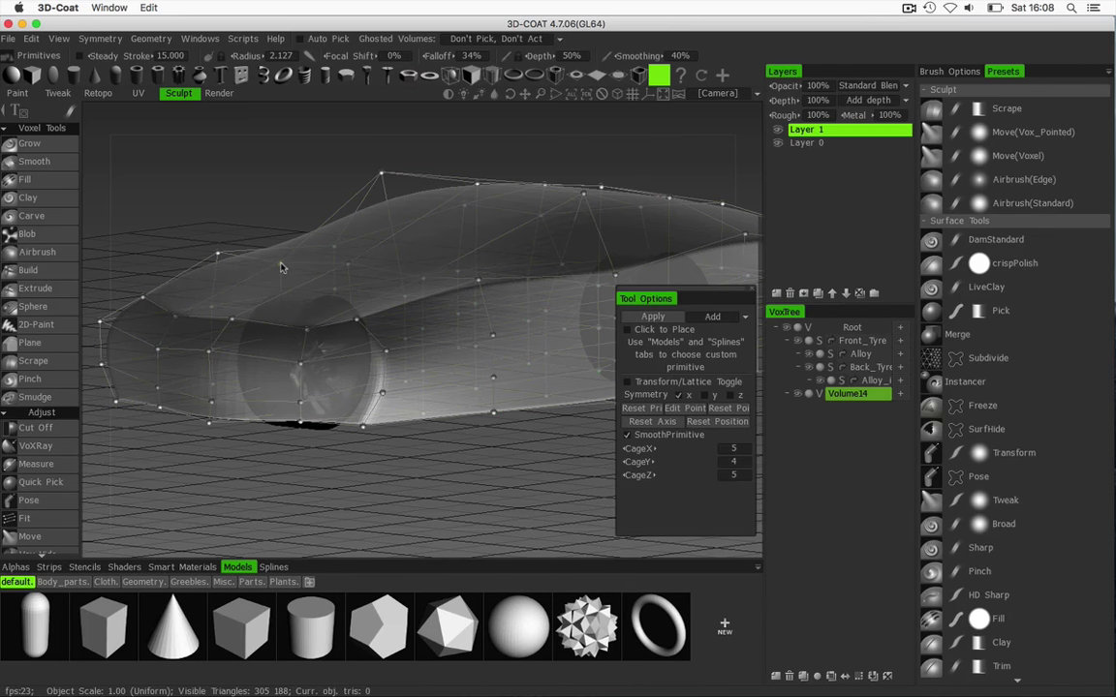
left_click_drag(235, 451, 485, 468)
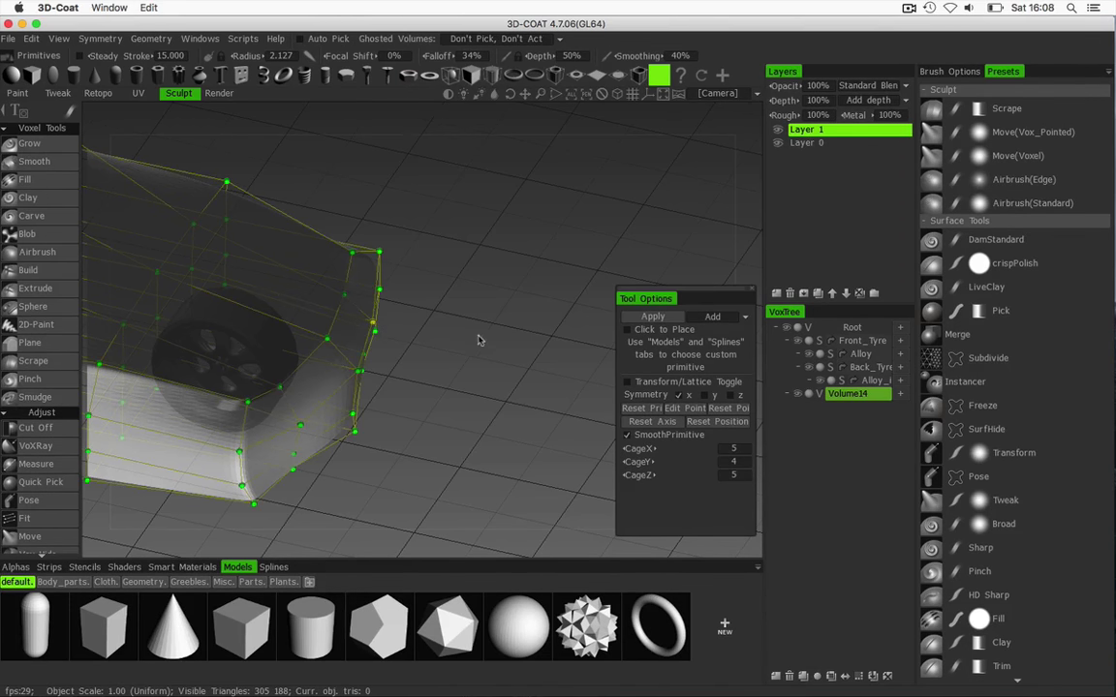
left_click_drag(478, 340, 423, 377)
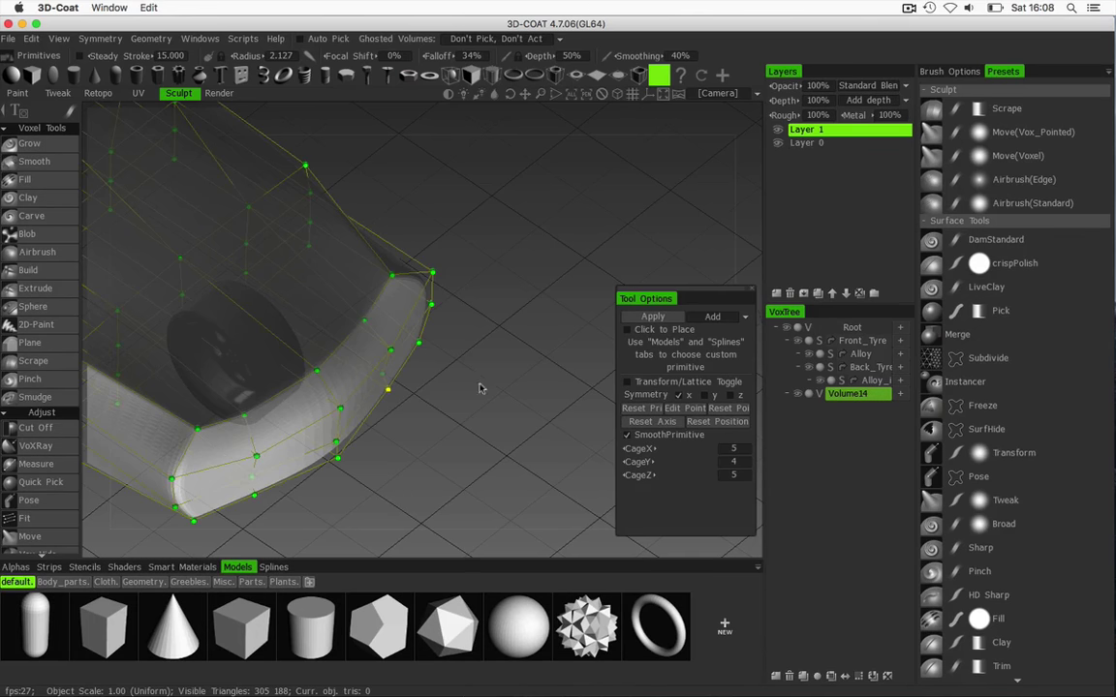
left_click_drag(478, 388, 222, 380)
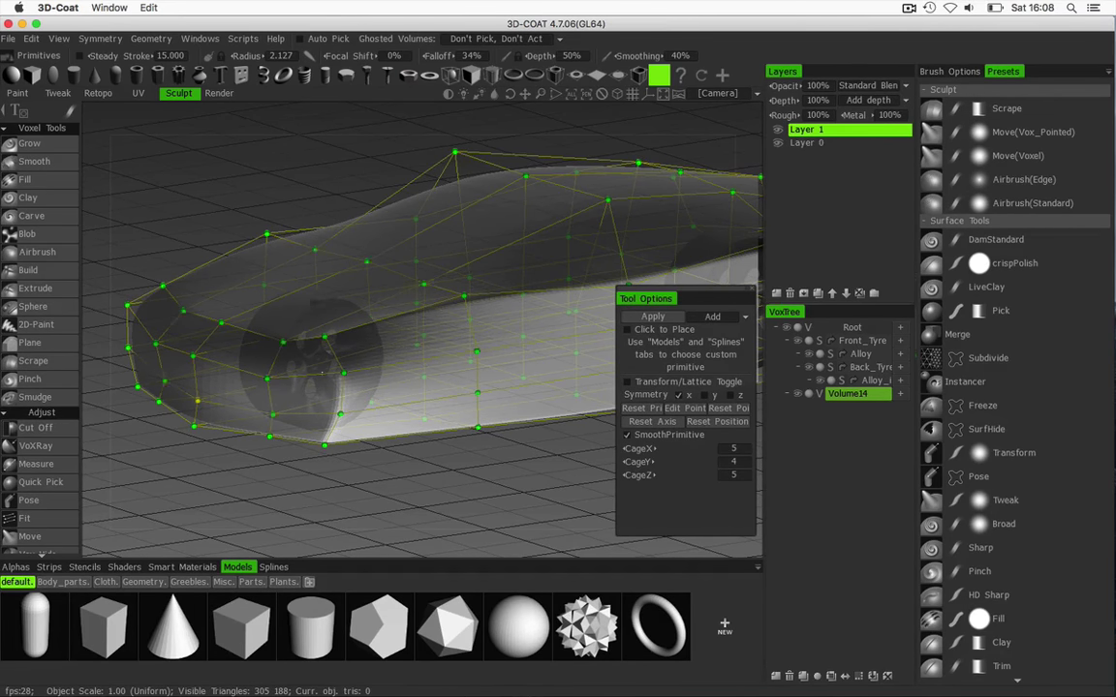
Refine the tail bumper by adjusting its lower middle row's inner points and moving the inner bottom point slightly forward.
left_click_drag(322, 372, 346, 478)
left_click_drag(491, 462, 436, 415)
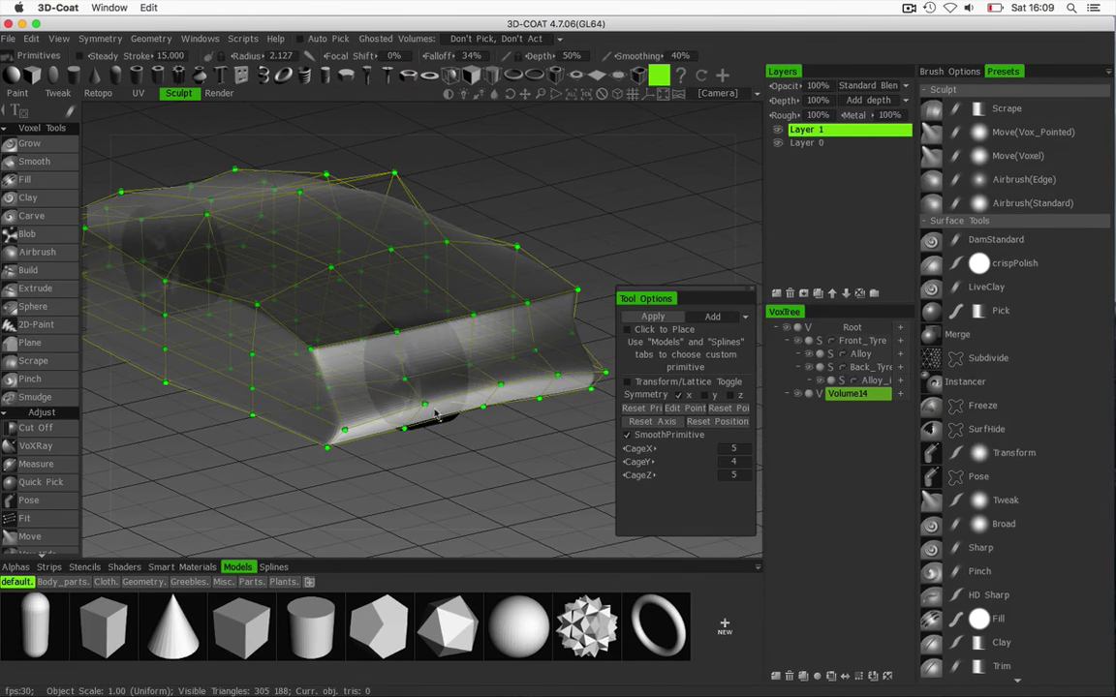
left_click_drag(444, 477, 498, 411)
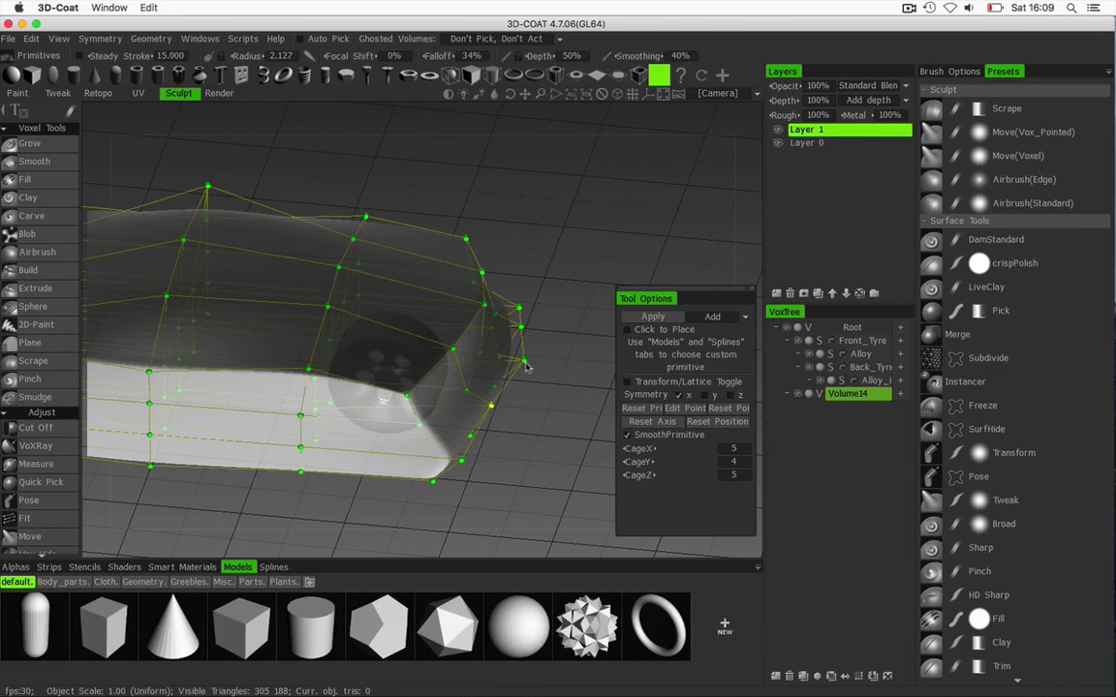
left_click_drag(525, 365, 519, 363)
left_click_drag(463, 465, 449, 463)
Undo the last cage change and raise the inner points of the roof row above the rear wheel.
left_click_drag(527, 421, 467, 334)
key("super+z")
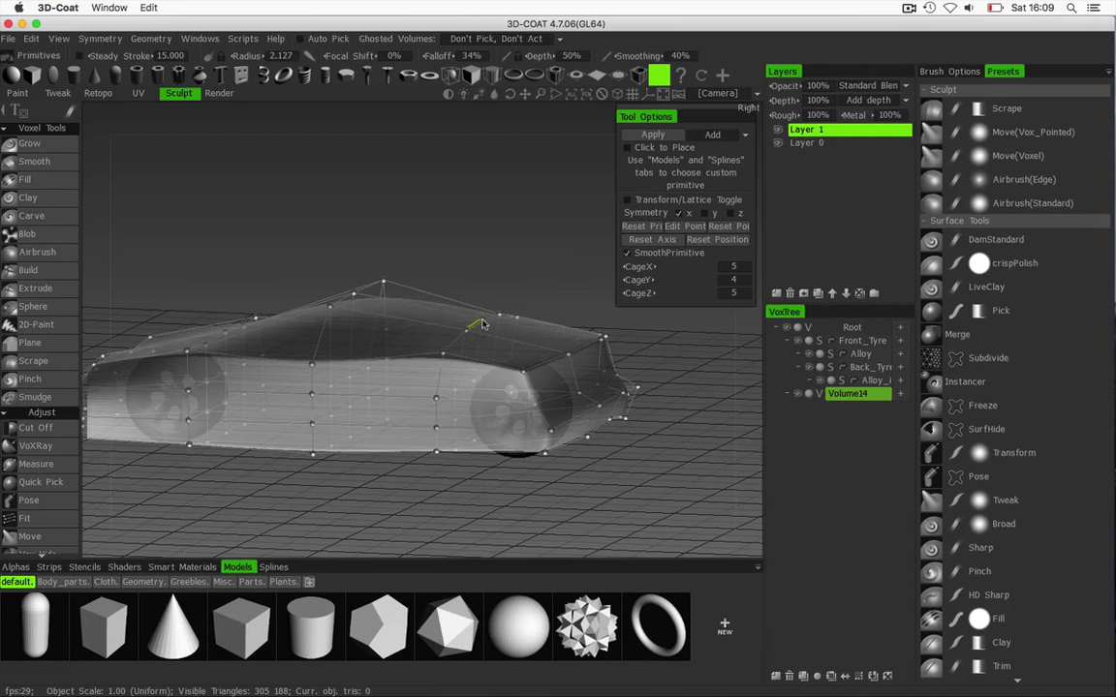
left_click_drag(484, 321, 462, 335)
mouse_move(531, 264)
left_mouse_down()
mouse_move(403, 281)
mouse_move(532, 271)
left_mouse_up()
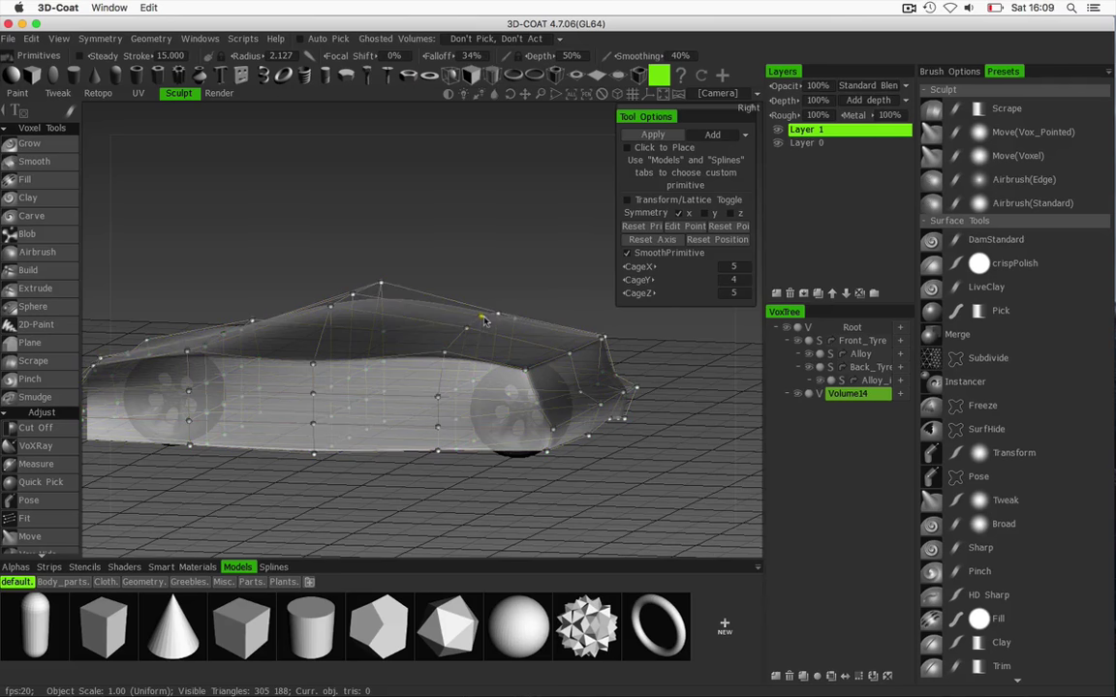
left_click_drag(468, 333, 467, 327)
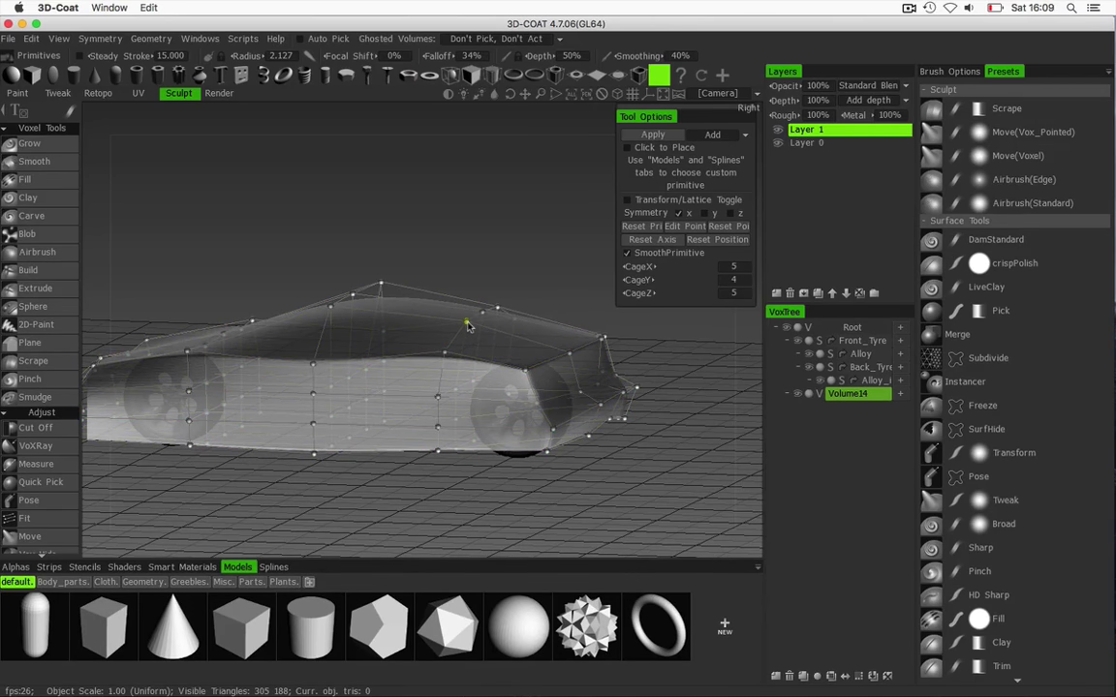
left_click_drag(540, 272, 508, 316)
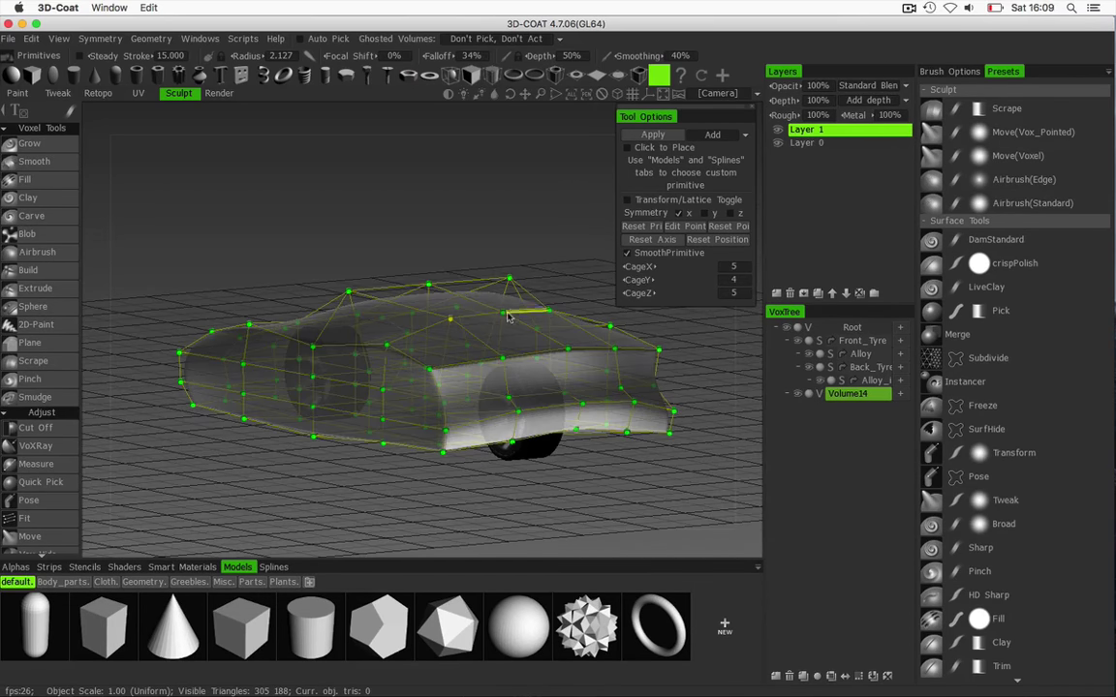
left_click(445, 315)
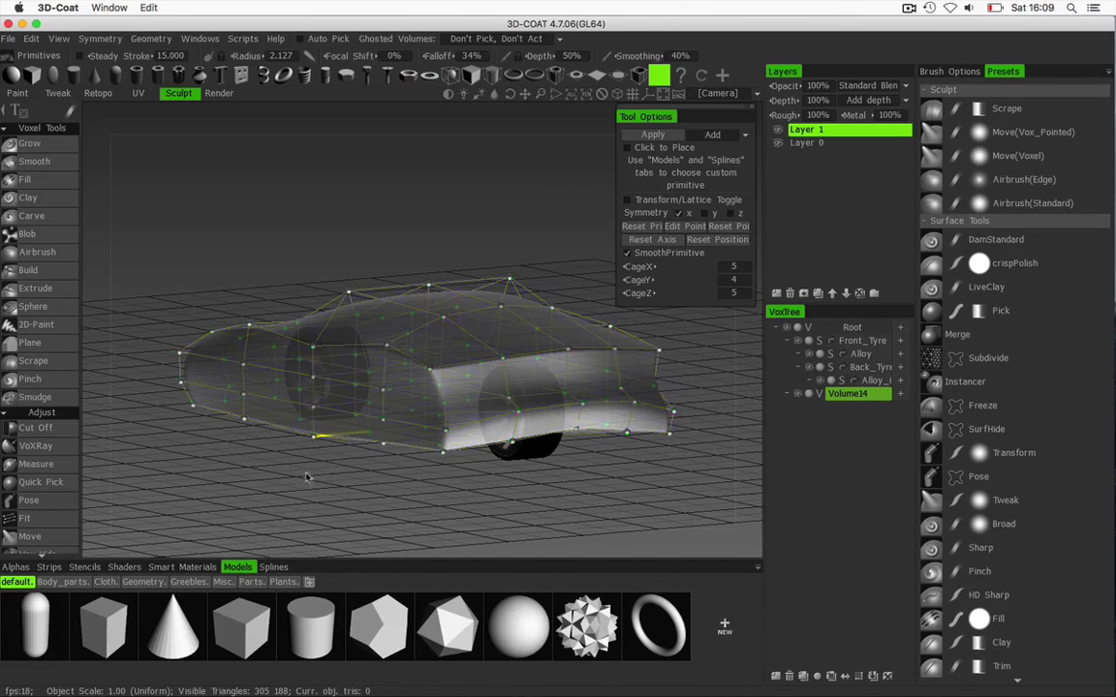
Adjust the upper middle outer point at the tail's side, and move the matching outer point of the nose slightly inward.
left_click_drag(322, 475, 358, 346)
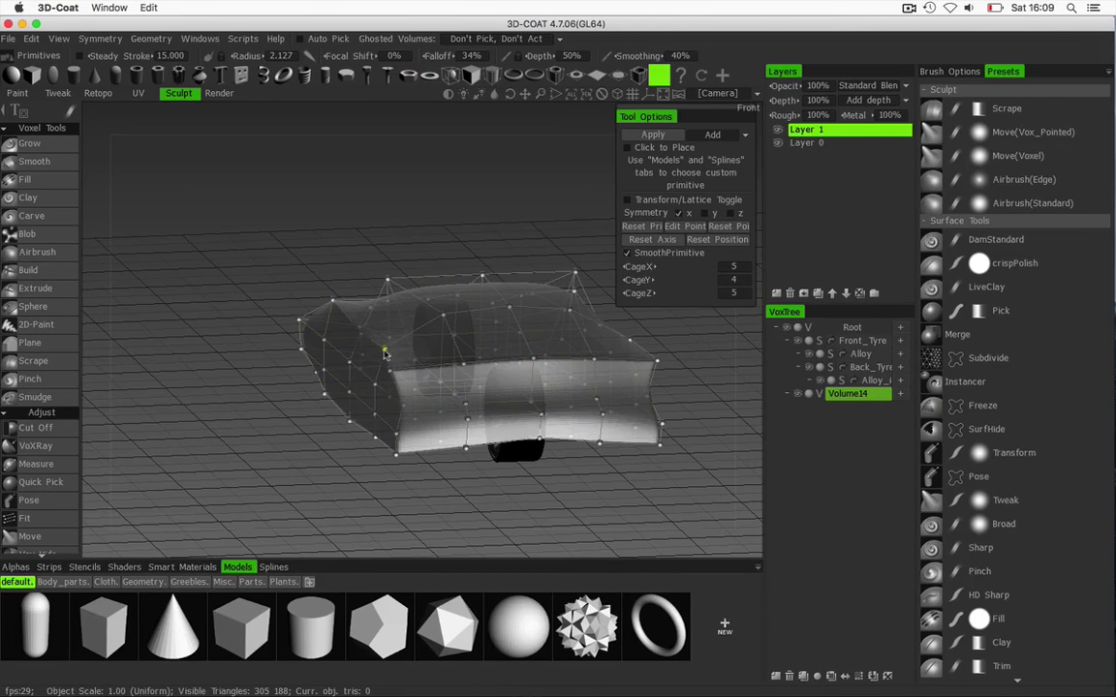
left_click_drag(329, 340, 569, 392)
left_click_drag(618, 472, 646, 432)
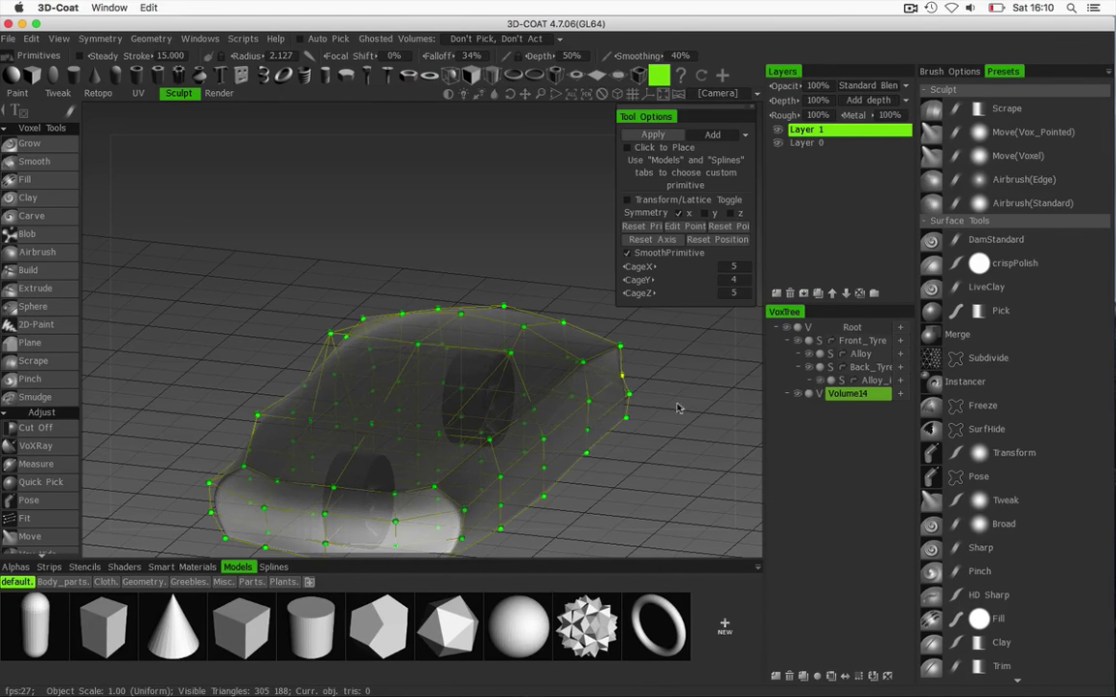
left_click_drag(677, 407, 626, 337)
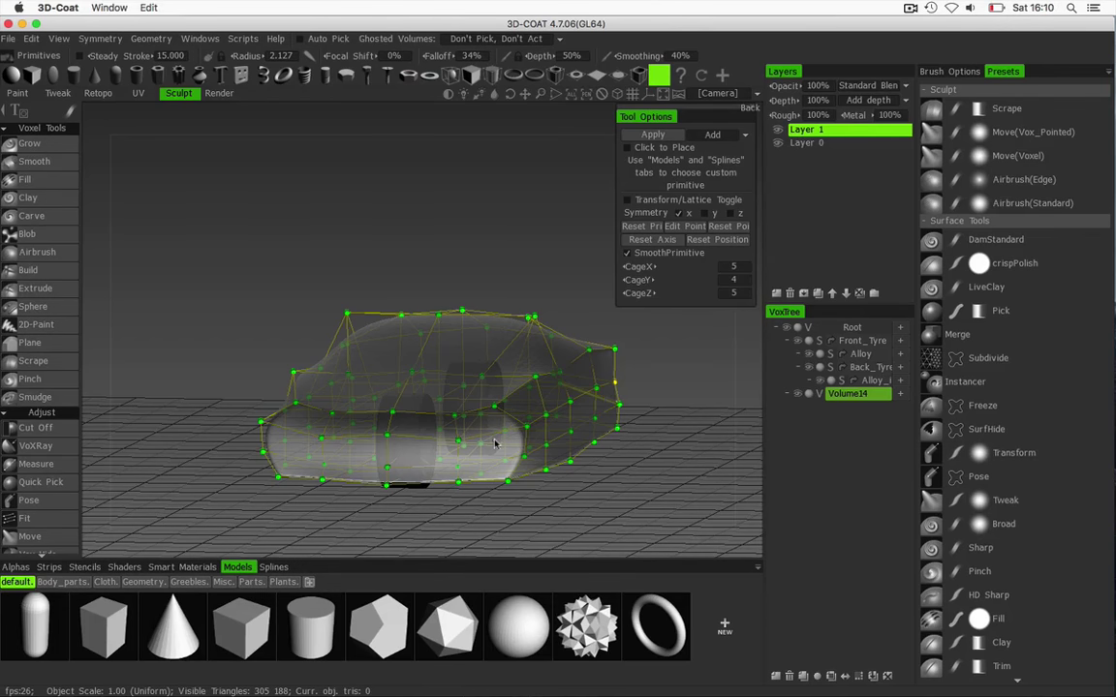
left_click(523, 429)
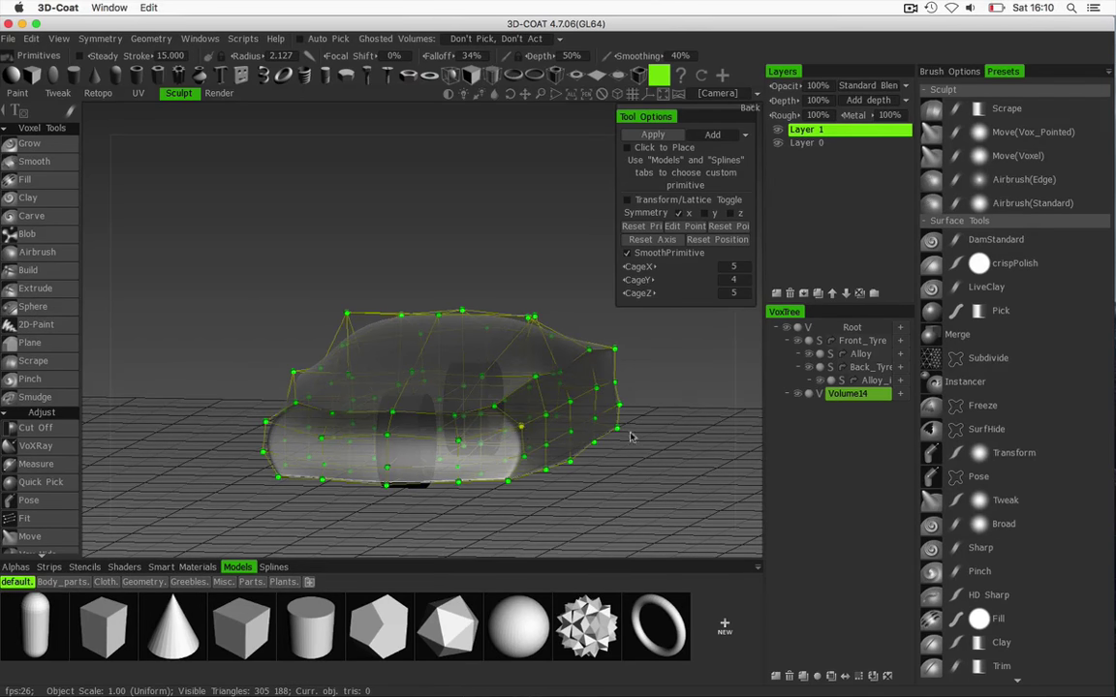
Adjust the outer sill point behind the front wheel, and raise the body side's middle-row points toward the rear wheel.
left_click_drag(630, 437, 608, 473)
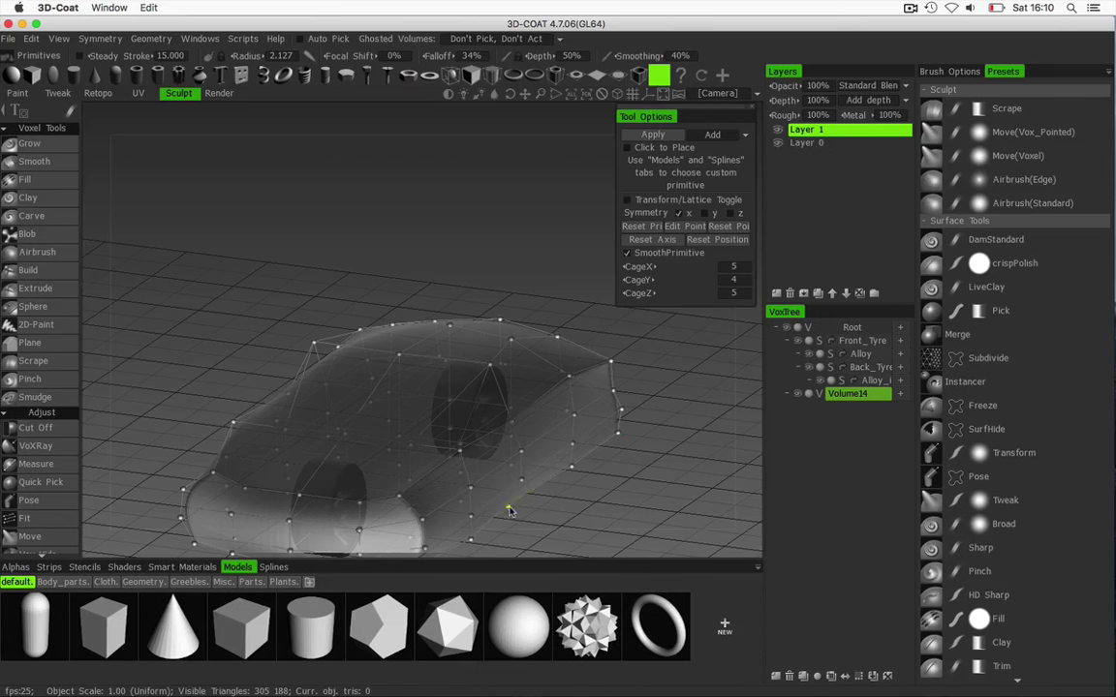
left_click_drag(605, 492, 608, 469)
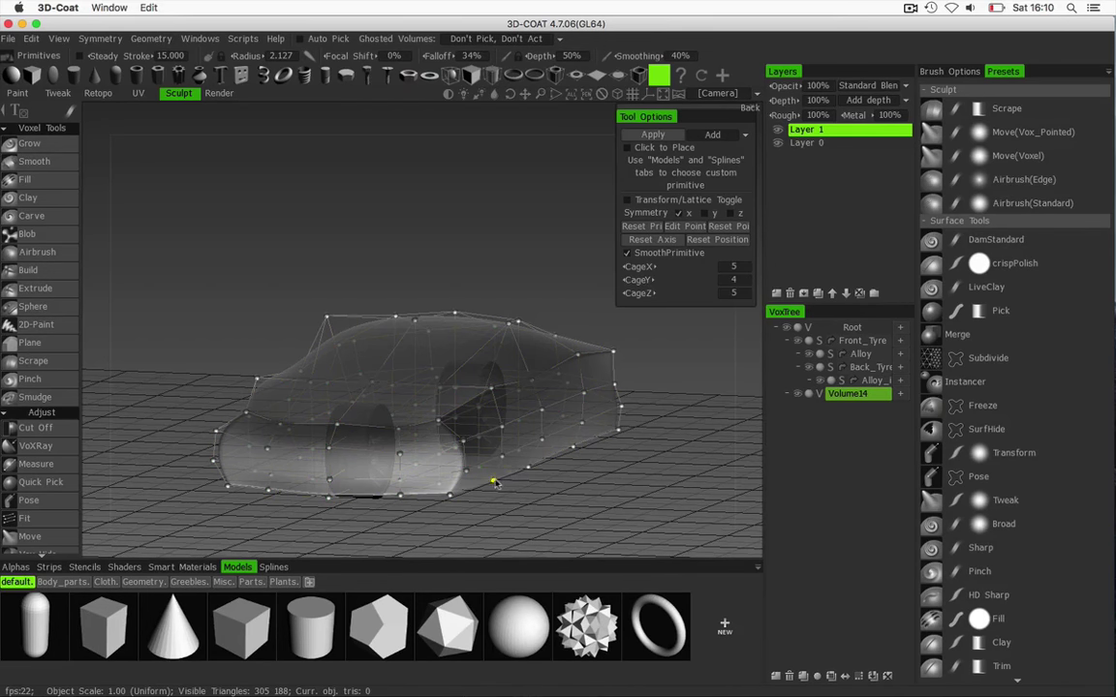
right_click_drag(590, 468, 431, 471)
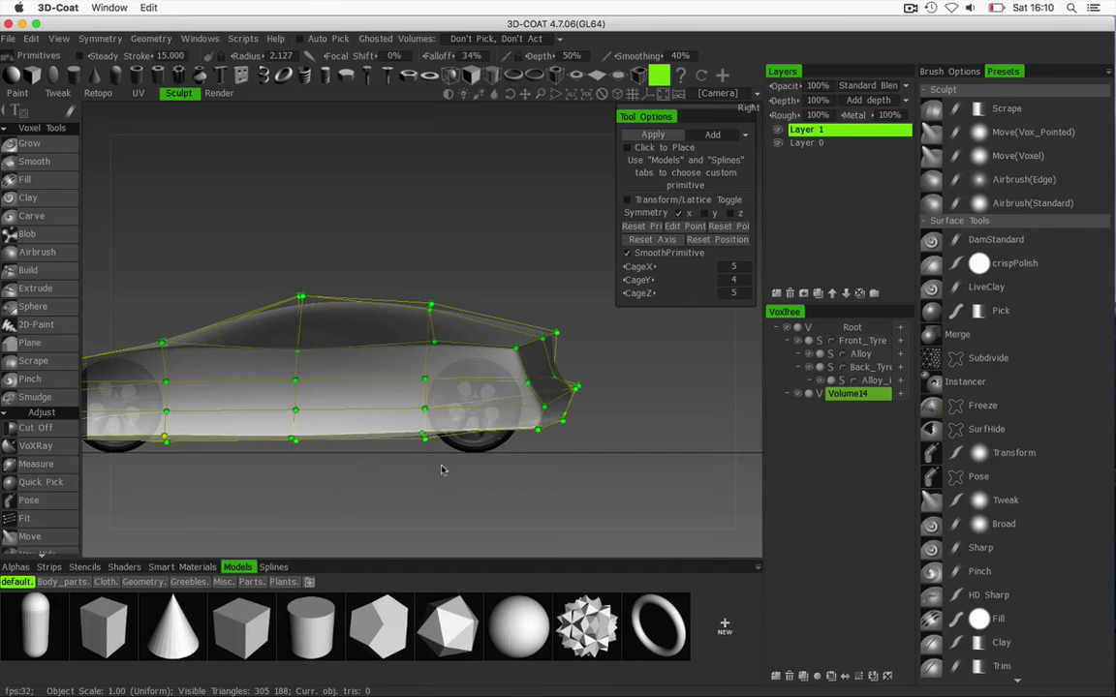
middle_click_drag(441, 470, 528, 470)
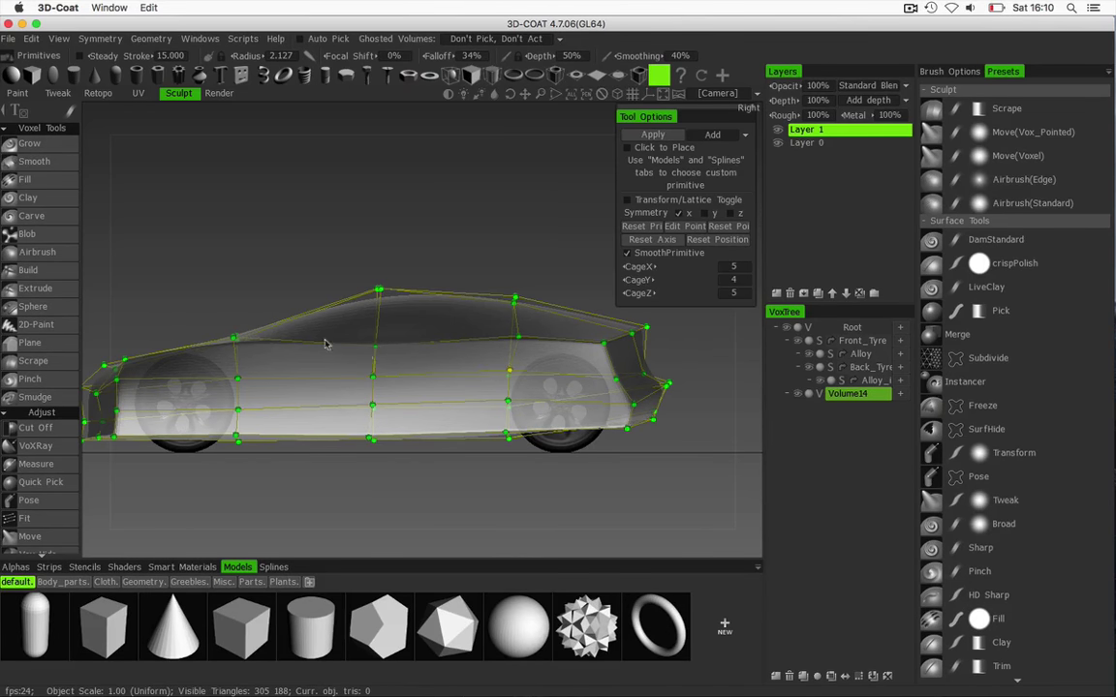
Increase the car body volume's resolution to 2x, commit the lattice primitive as voxels, and switch to the Grow tool.
mouse_move(434, 254)
left_mouse_down()
mouse_move(388, 249)
mouse_move(411, 241)
mouse_move(363, 279)
mouse_move(425, 272)
left_mouse_up()
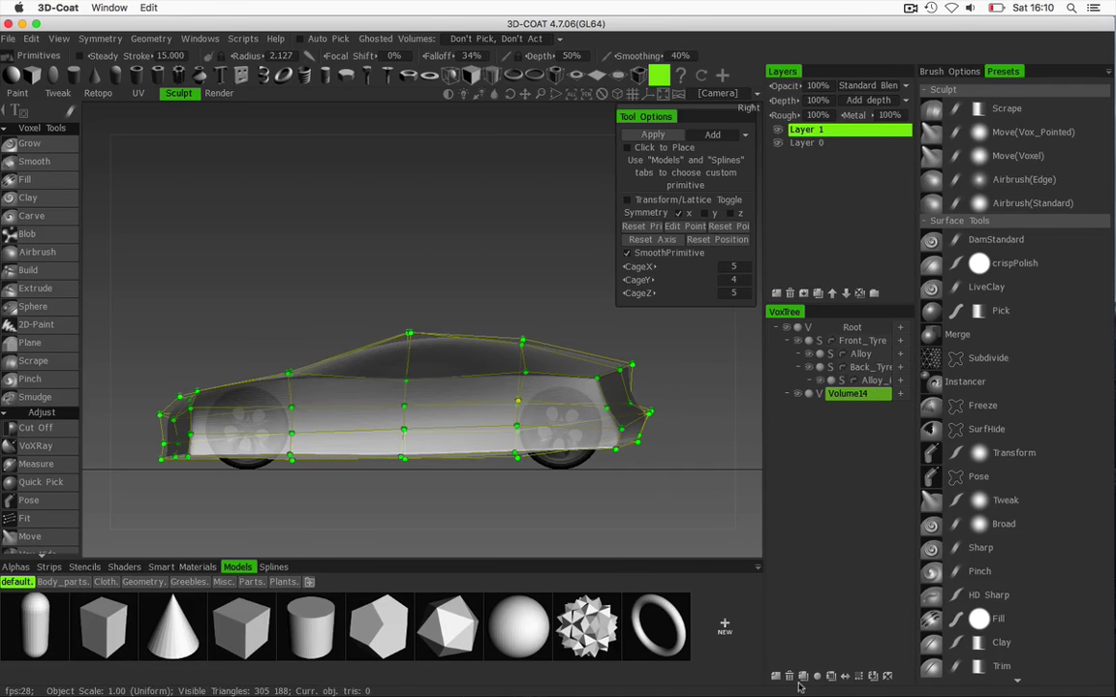
left_click(859, 676)
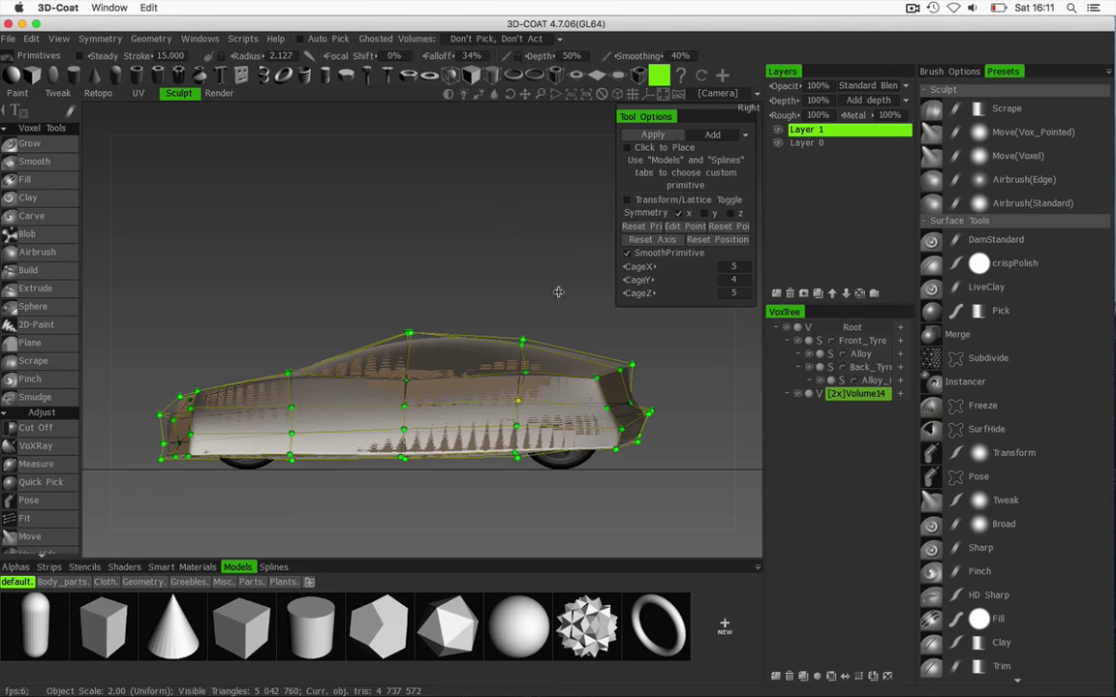
left_click(35, 143)
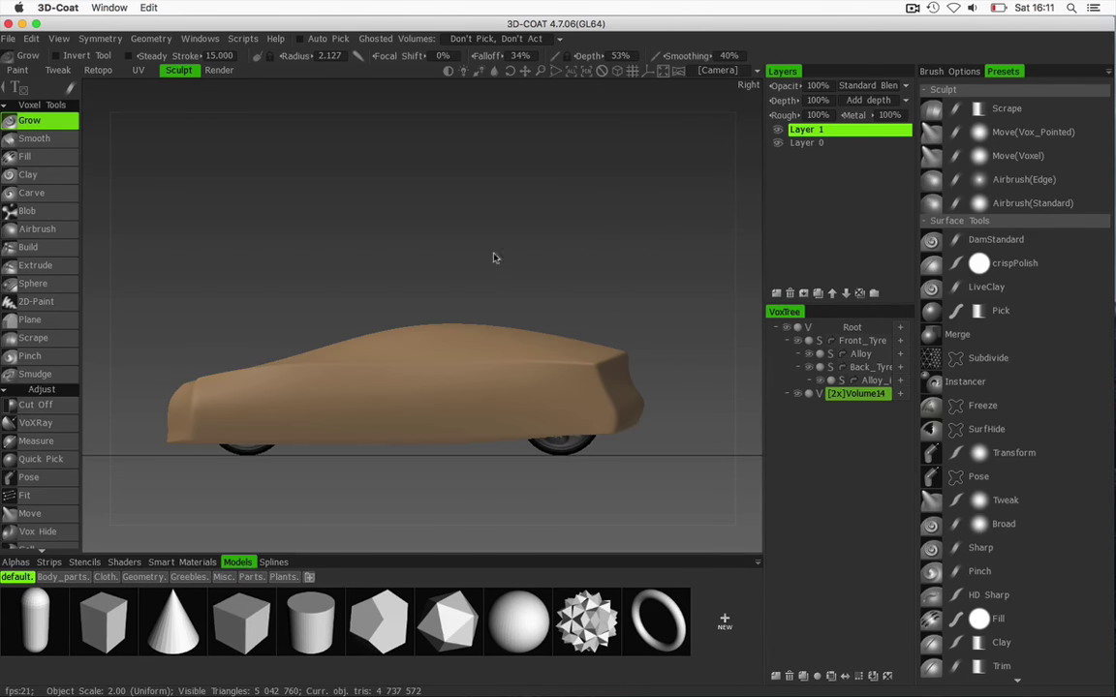
mouse_move(329, 251)
right_mouse_down()
mouse_move(449, 279)
mouse_move(531, 274)
mouse_move(279, 273)
mouse_move(247, 262)
mouse_move(311, 247)
mouse_move(327, 270)
right_mouse_up()
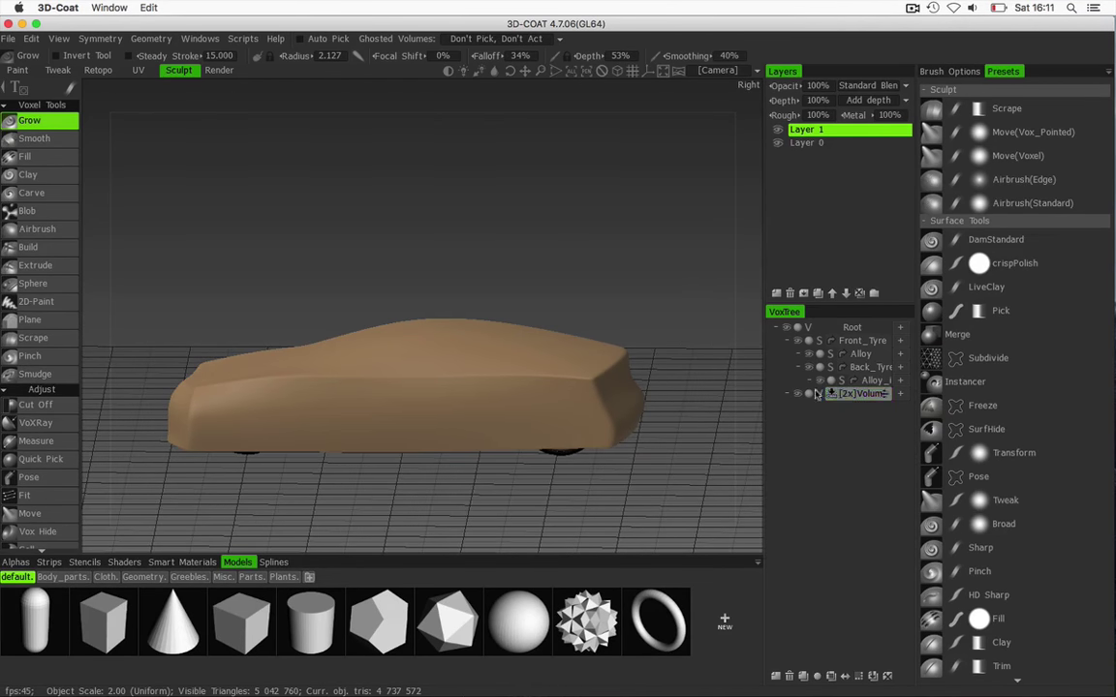
Resample Volume14 to a required poly count of 500000, keeping the Good resampling quality.
right_click(868, 400)
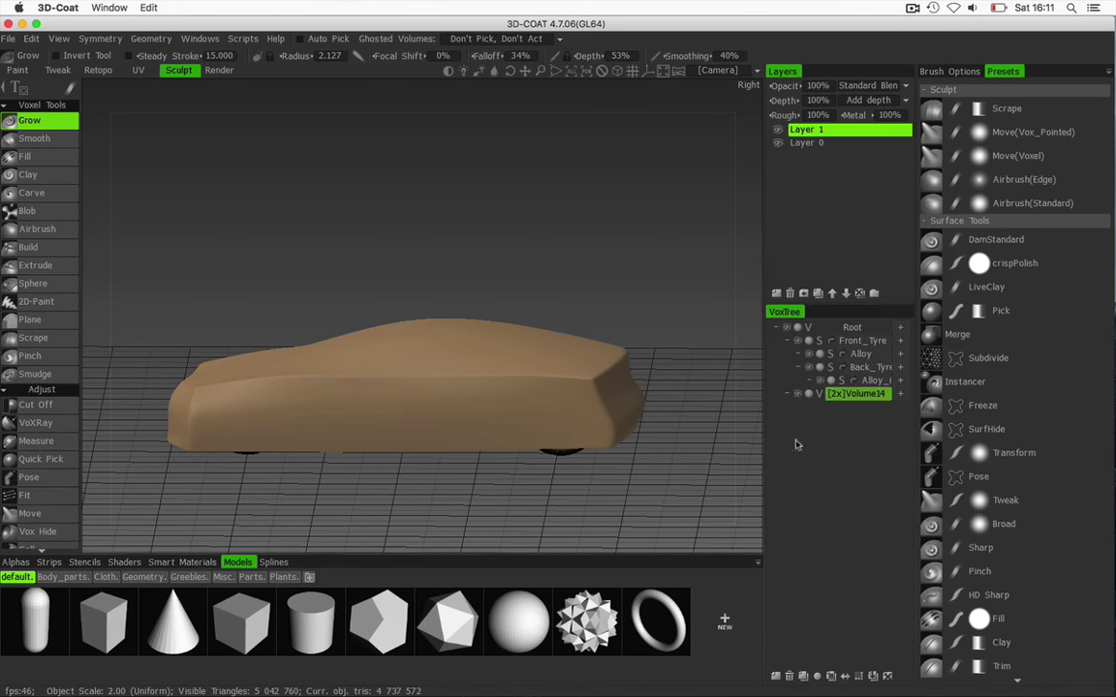
key("space")
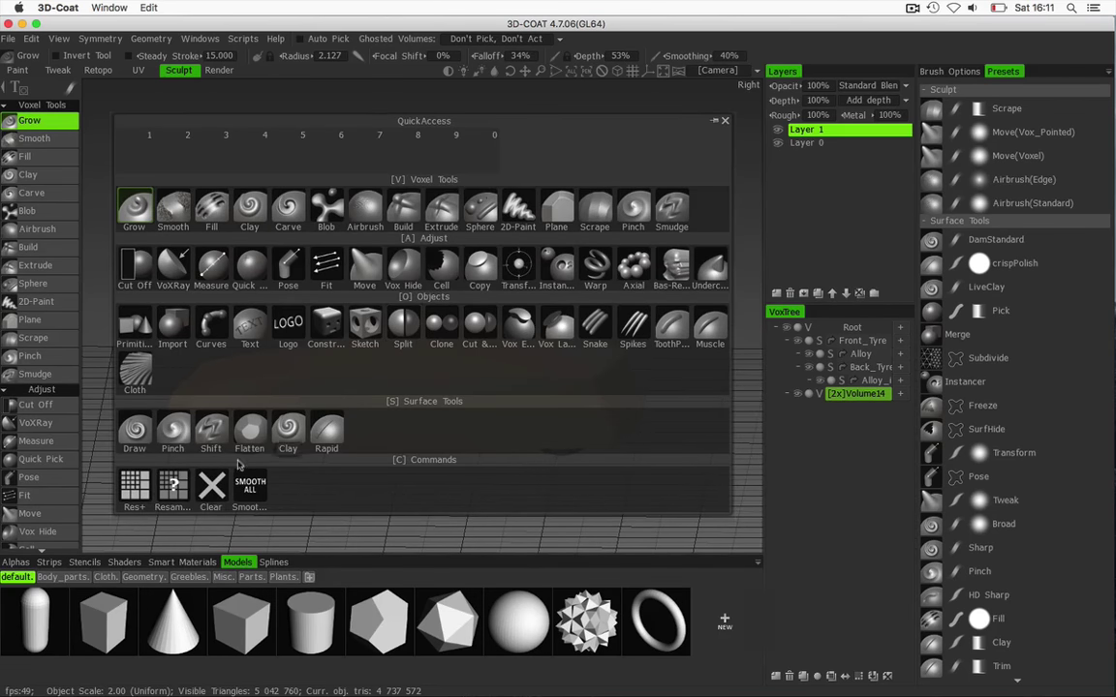
left_click(174, 484)
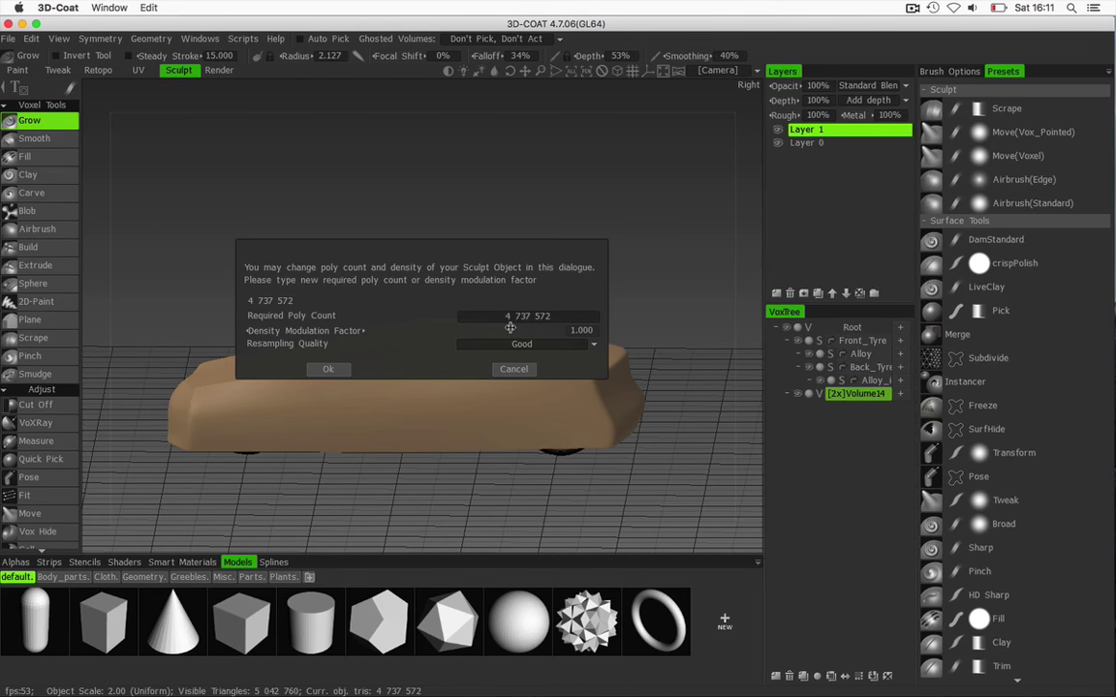
left_click_drag(549, 331, 526, 332)
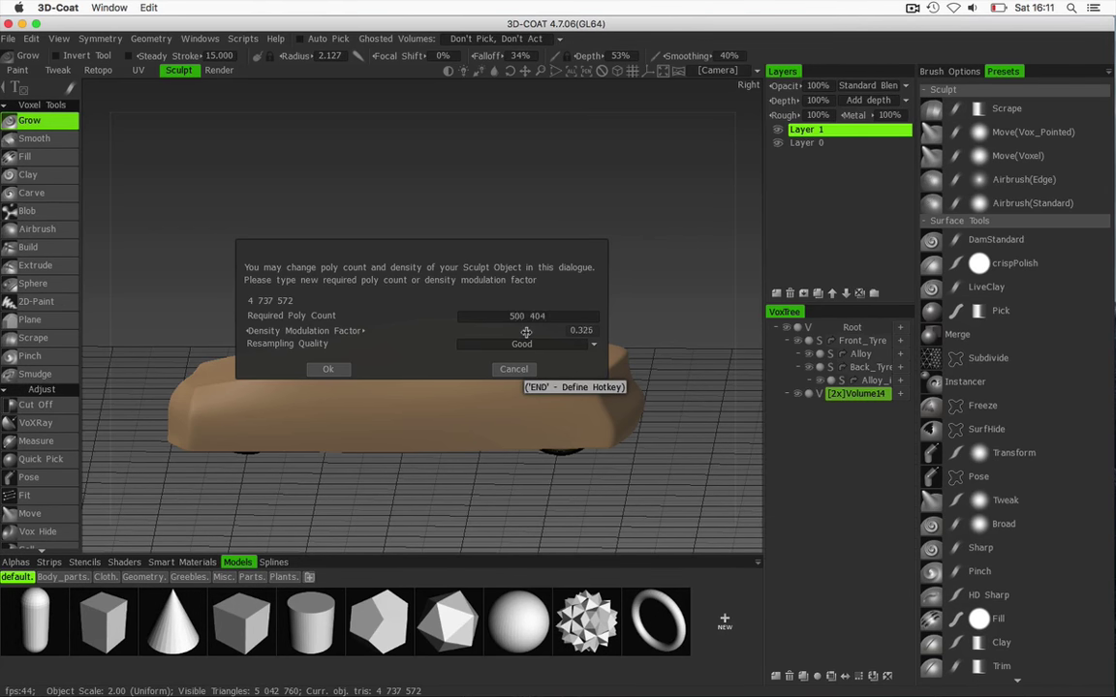
left_click_drag(525, 332, 524, 332)
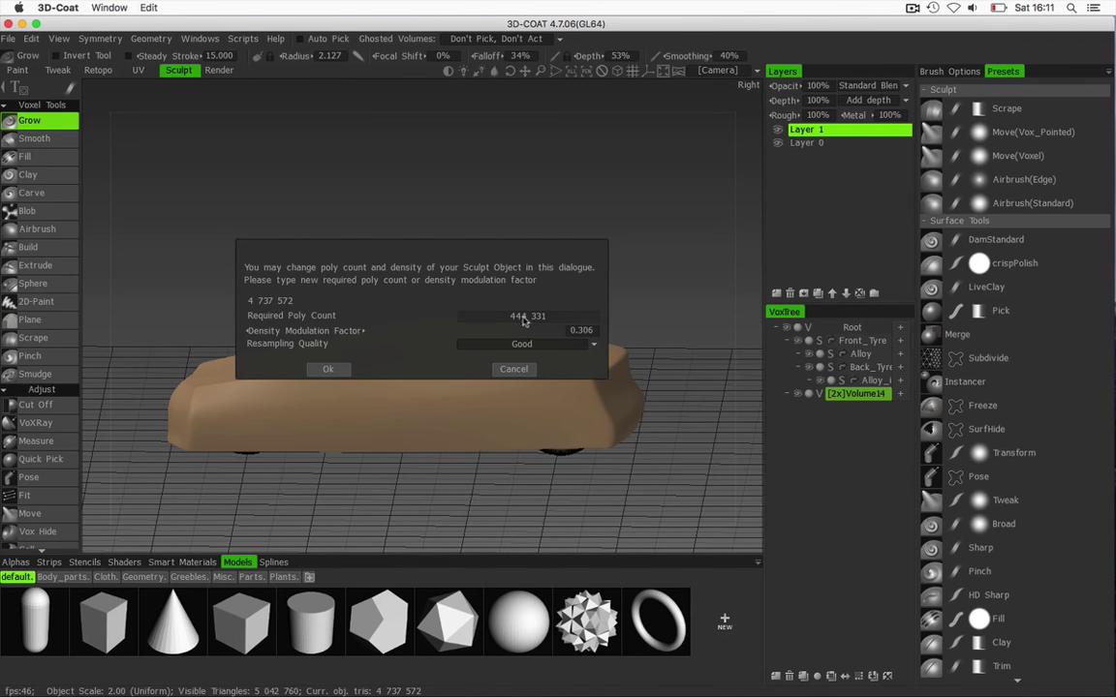
left_click(523, 317)
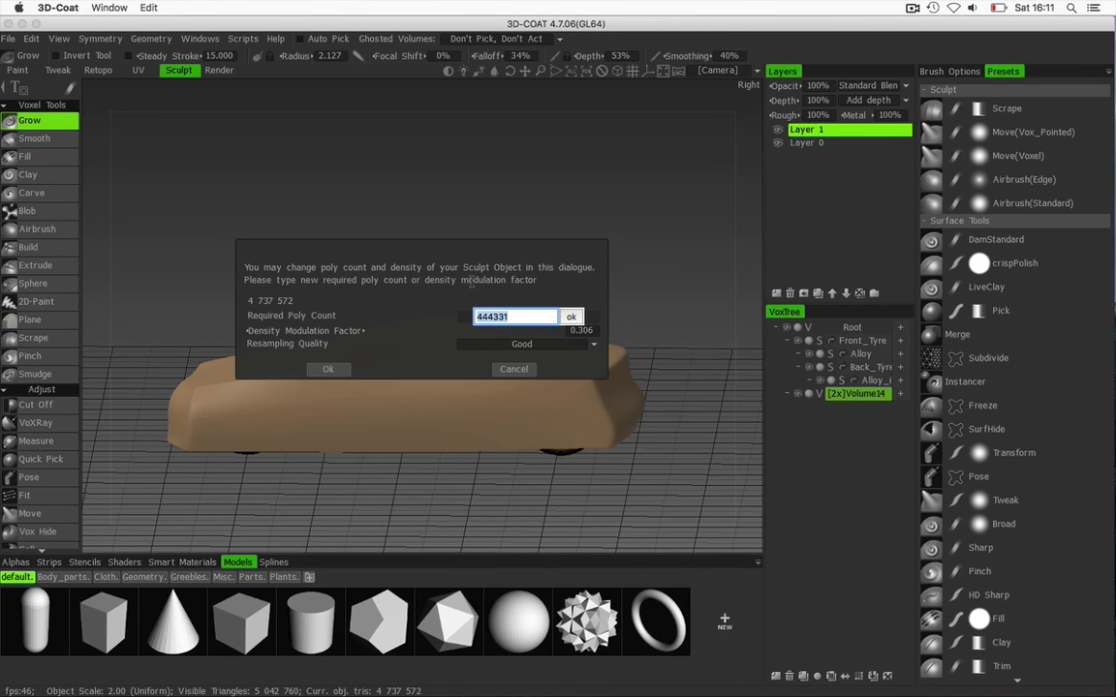
type("500000")
key("Return")
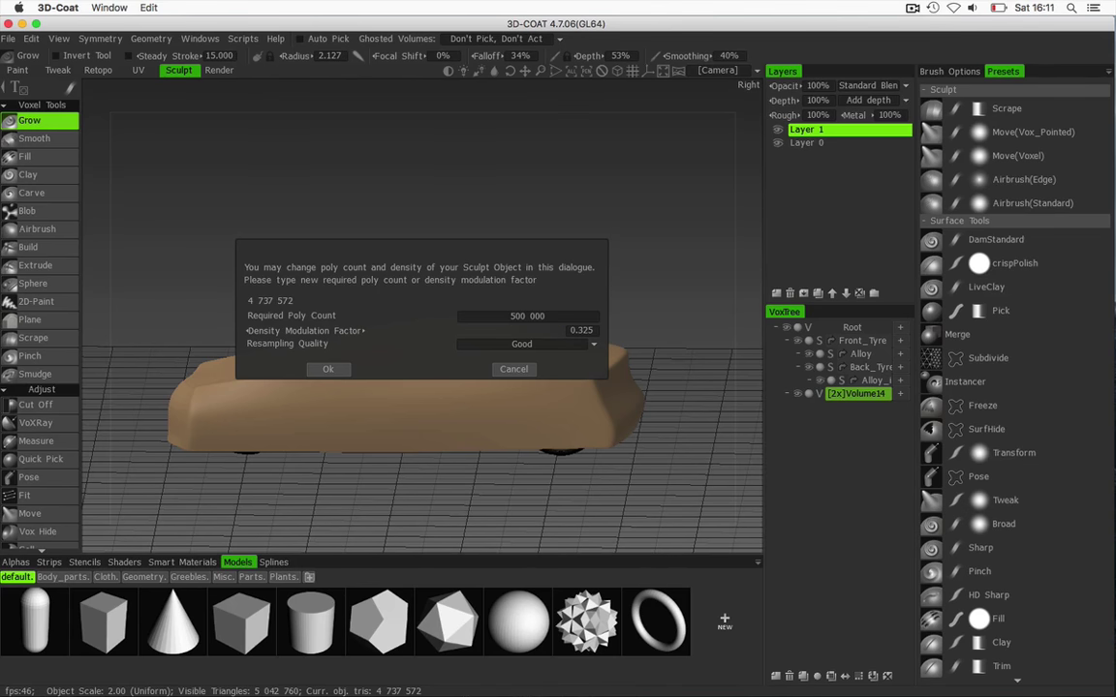
left_click(328, 369)
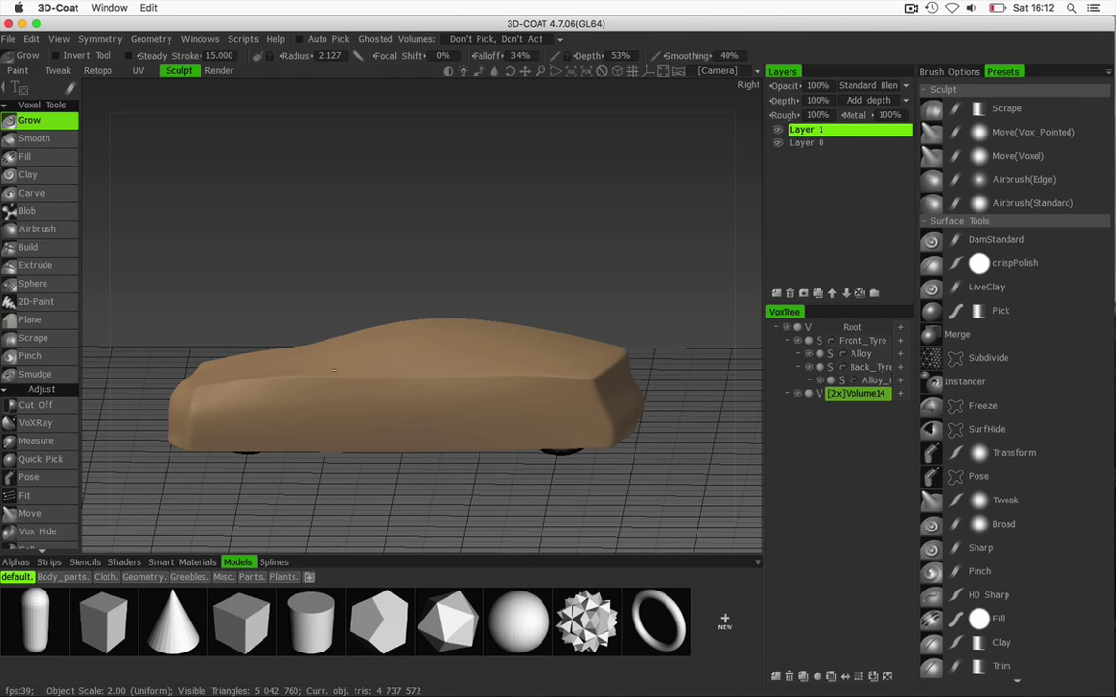
Move the Front_Tyre instance outward along X to about -123.9 so it sits at the body's side.
right_click_drag(303, 279, 577, 282)
right_click_drag(523, 256, 501, 231)
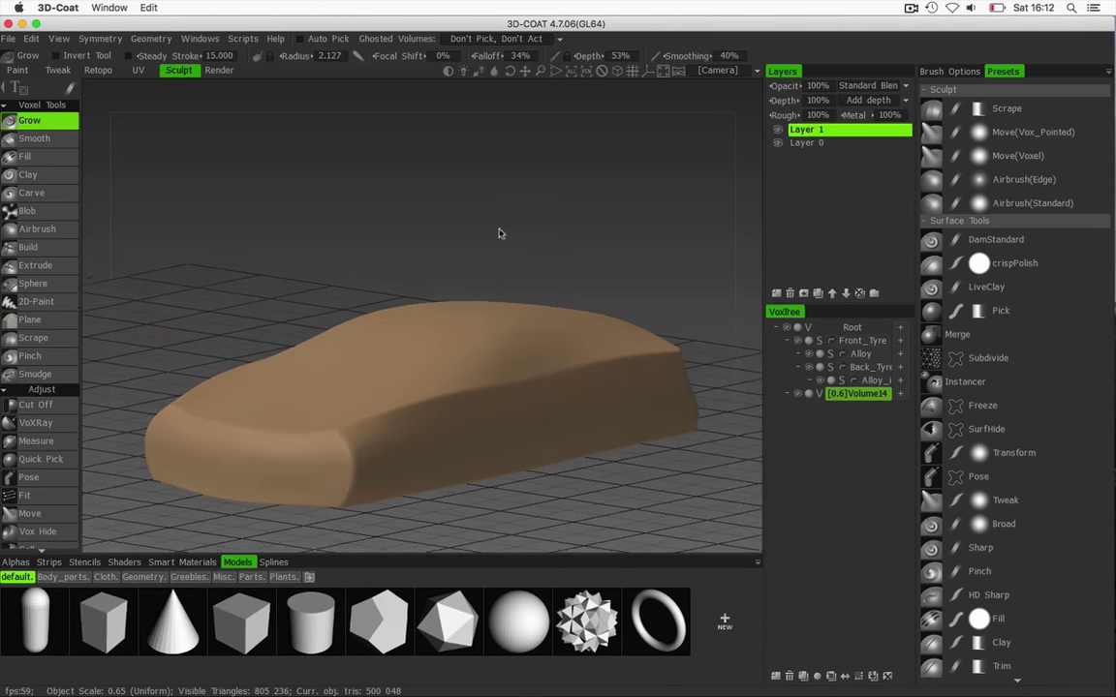
middle_click_drag(501, 232, 523, 178)
left_click_drag(523, 177, 537, 207)
right_click_drag(536, 206, 599, 226)
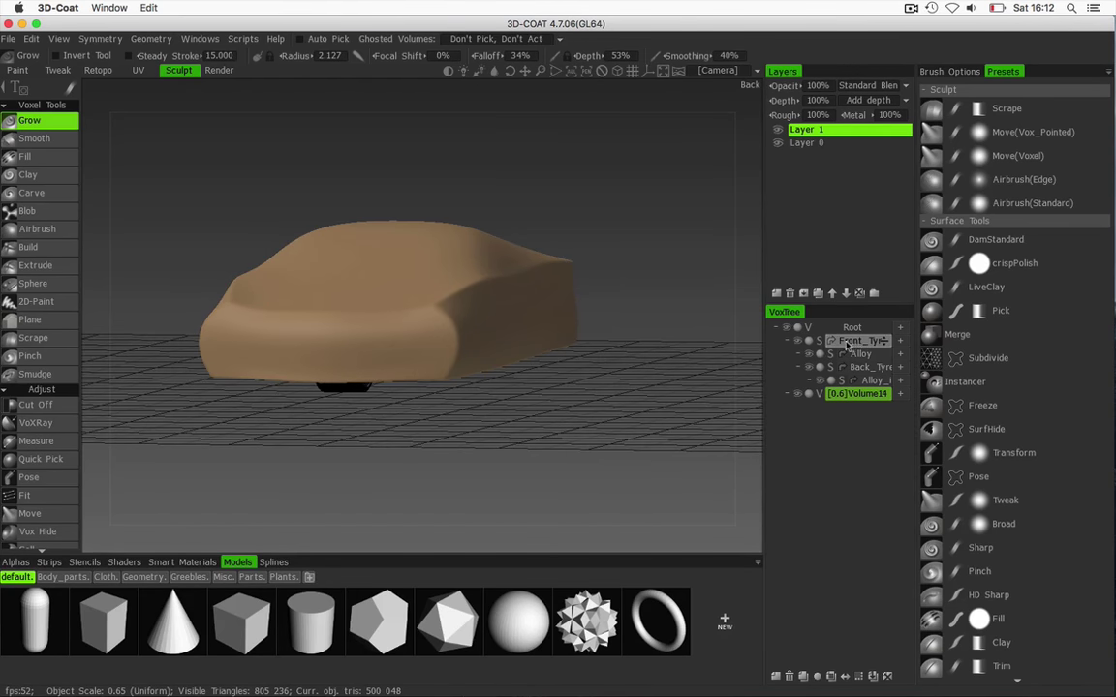
left_click(854, 343)
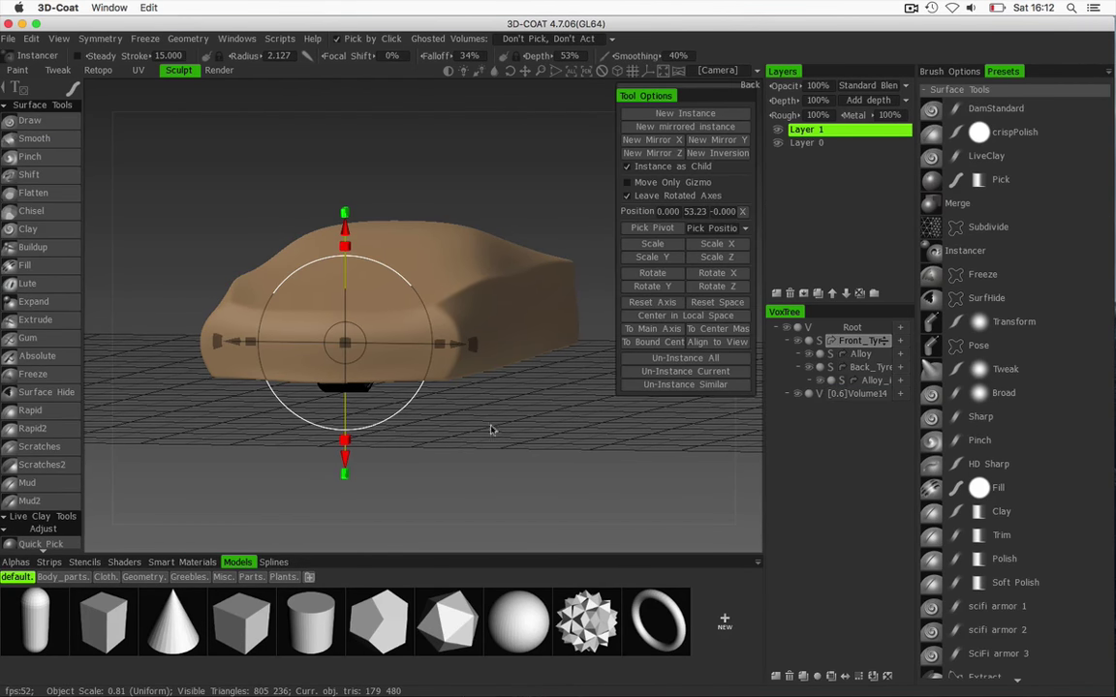
mouse_move(491, 430)
right_mouse_down()
mouse_move(514, 424)
mouse_move(474, 428)
mouse_move(490, 445)
right_mouse_up()
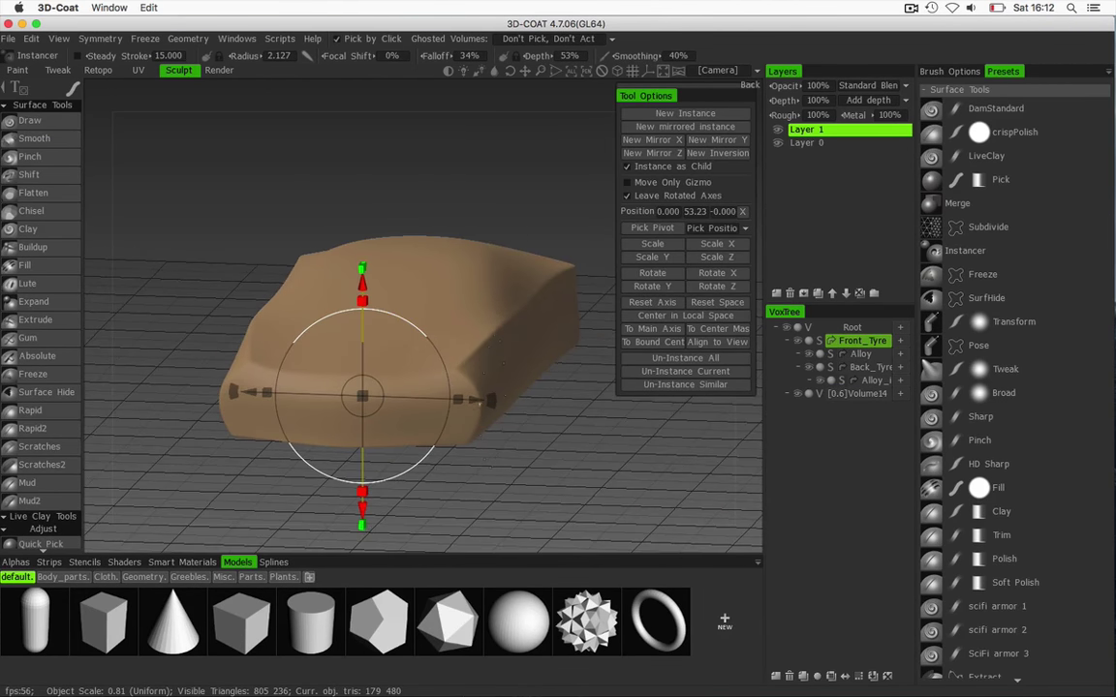
left_click_drag(476, 400, 585, 419)
left_click_drag(598, 461, 531, 406)
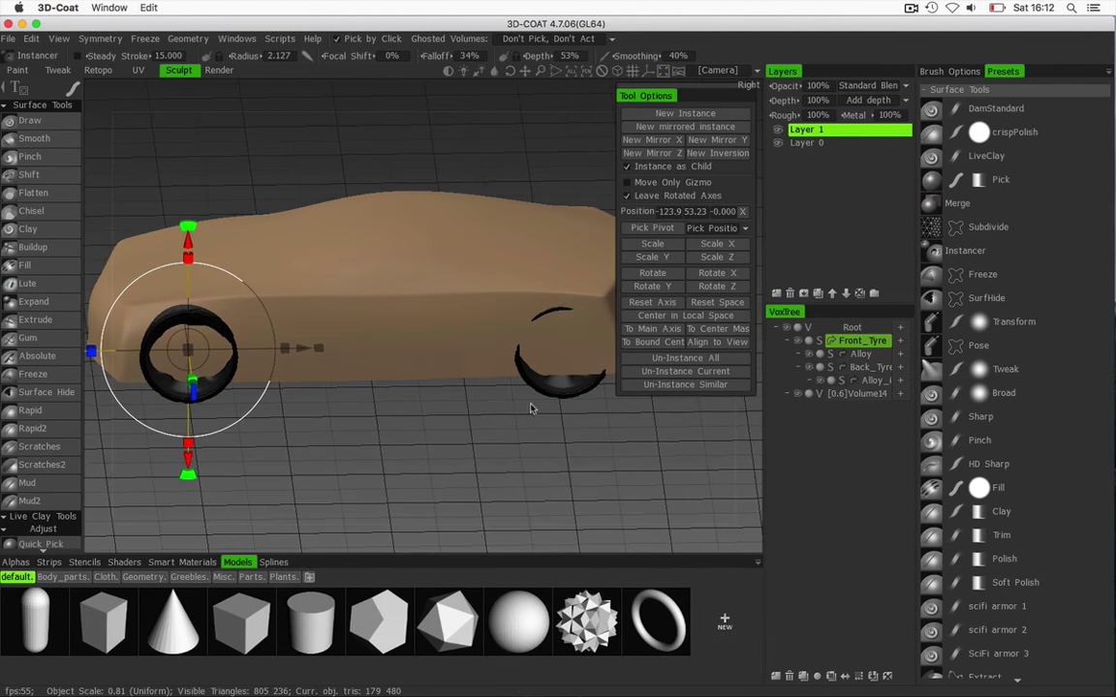
Move the Back_Tyre instance outward along X to about -138 so it sits at the body's side.
left_click(863, 370)
left_click_drag(412, 459, 480, 355)
left_click_drag(369, 150, 441, 171)
left_click_drag(319, 302, 340, 290)
middle_click_drag(396, 226, 557, 254)
middle_click_drag(447, 219, 539, 234)
left_click_drag(539, 233, 475, 223)
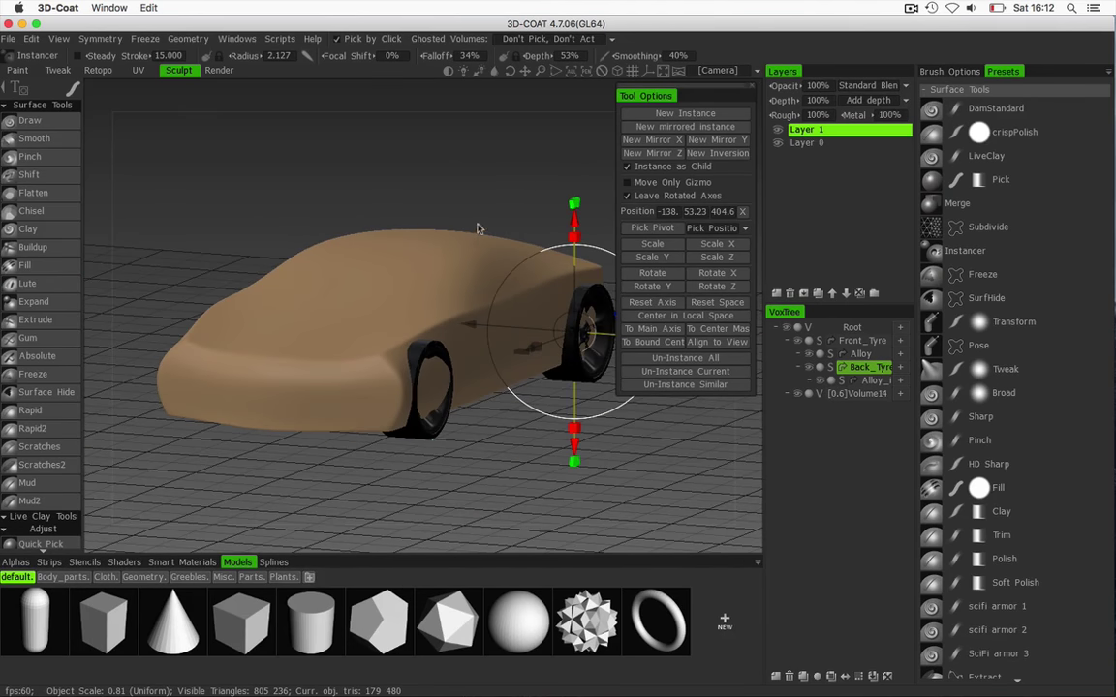
Select the car body volume and adjust the camera's field of view for a stronger perspective.
left_click(857, 393)
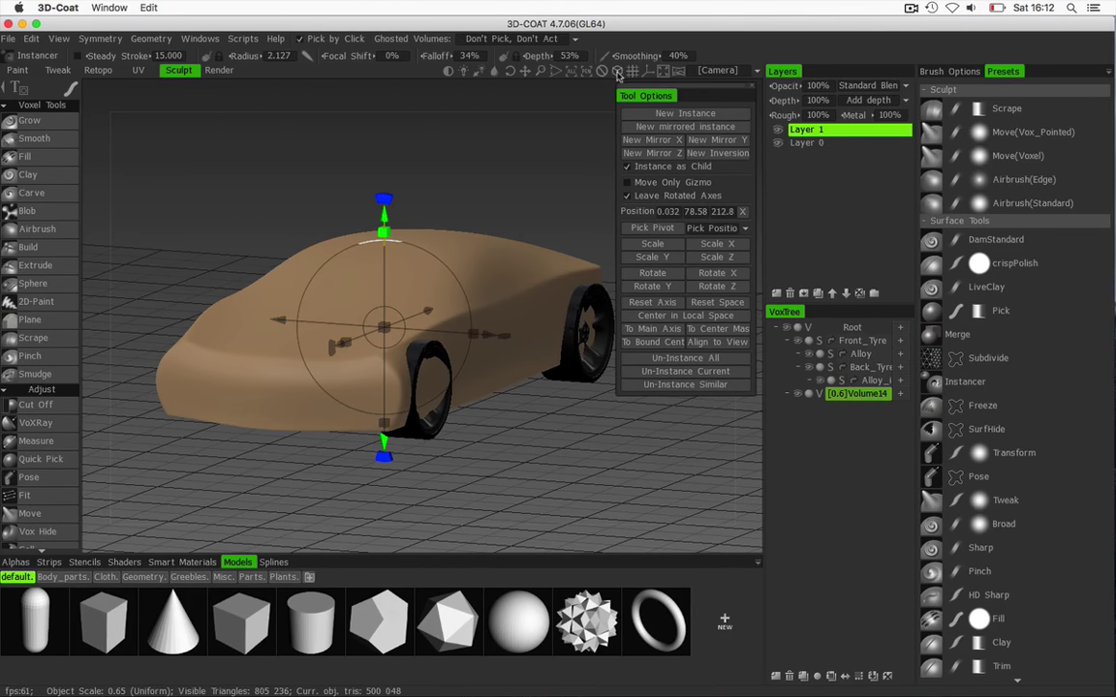
left_click(559, 69)
right_click_drag(485, 279, 358, 262)
left_click_drag(468, 197, 446, 317)
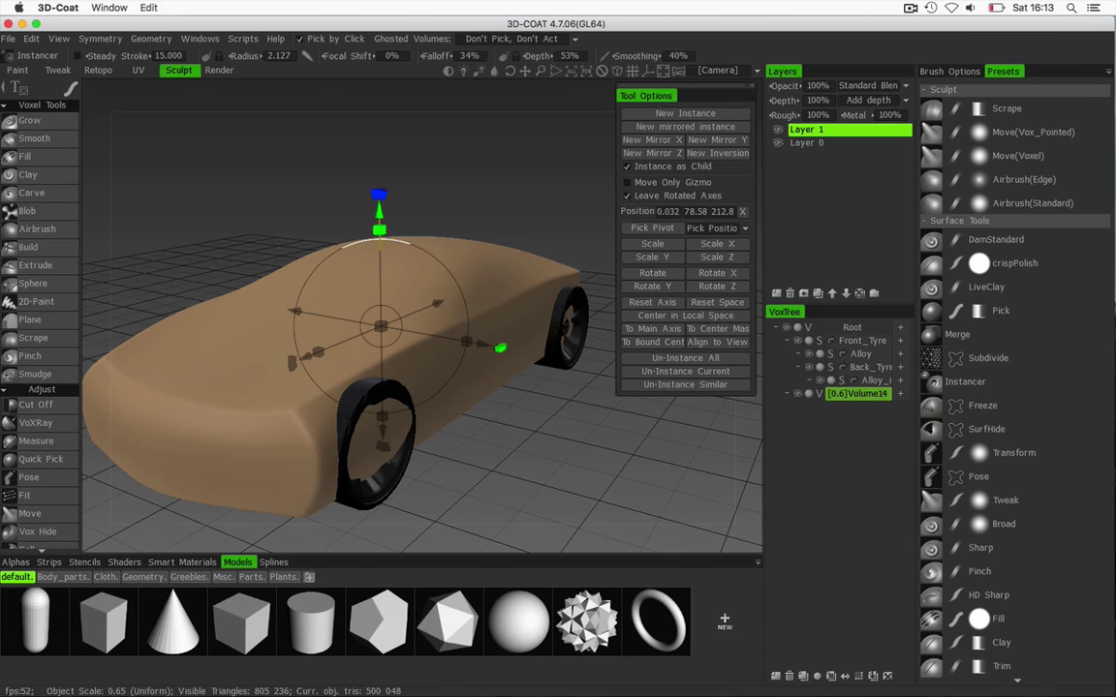
left_click_drag(531, 209, 505, 211)
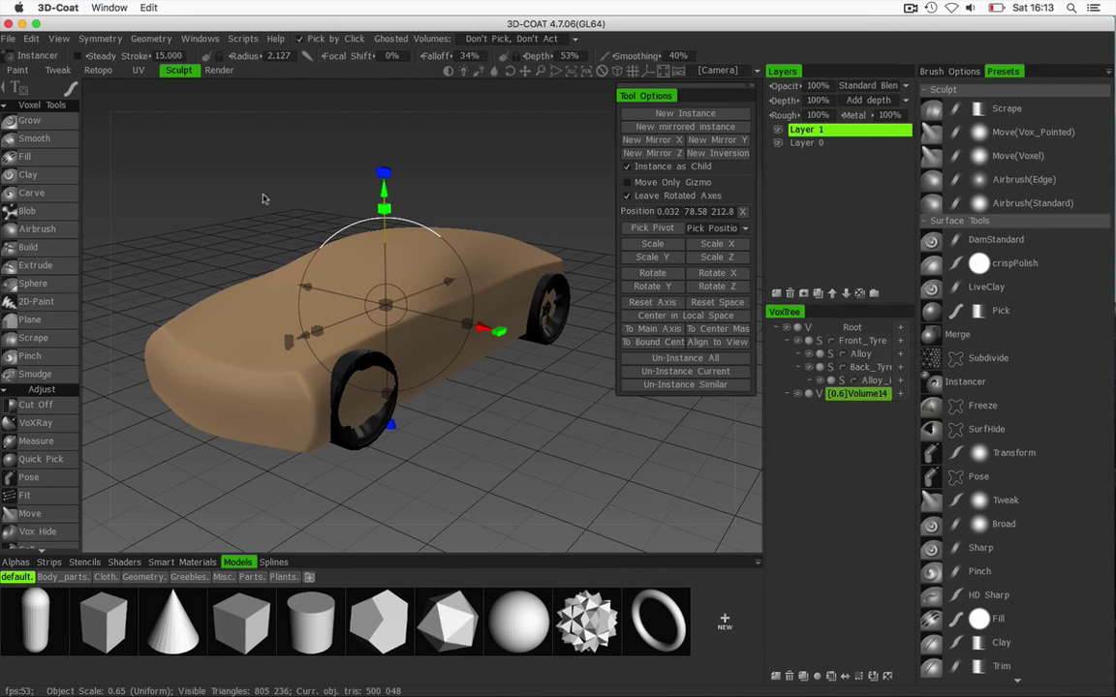
left_click_drag(278, 194, 191, 174)
left_click_drag(254, 182, 278, 201)
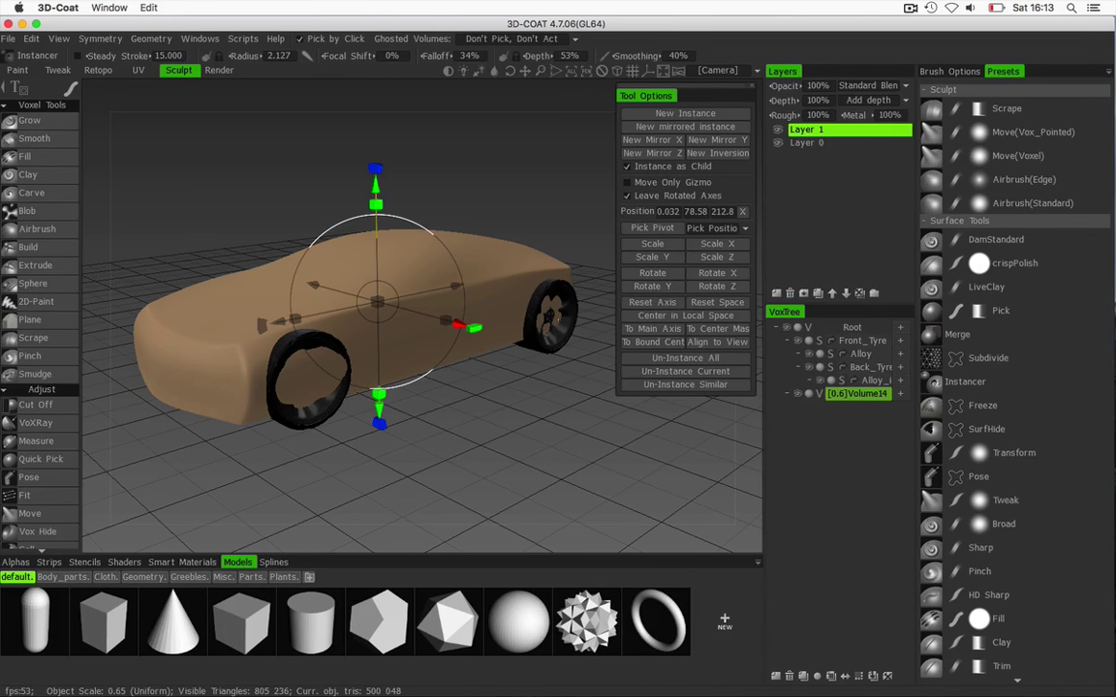
Leave the Instancer for the Grow tool and rename the car body volume Body.
left_click(37, 123)
left_click_drag(442, 212, 498, 174)
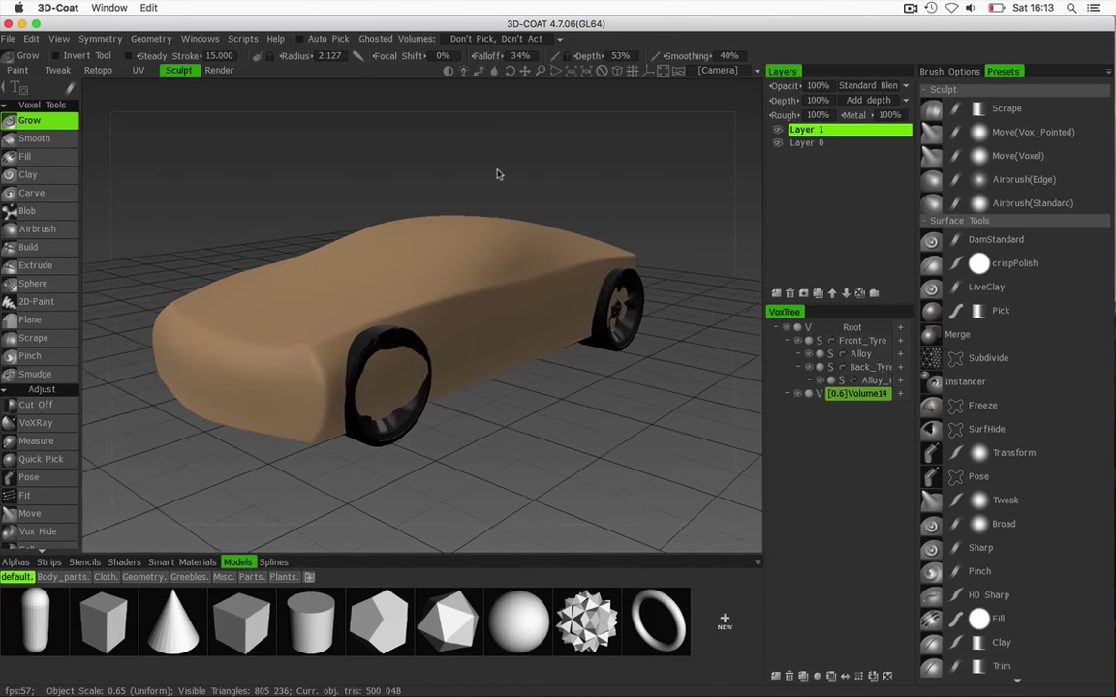
left_click(114, 562)
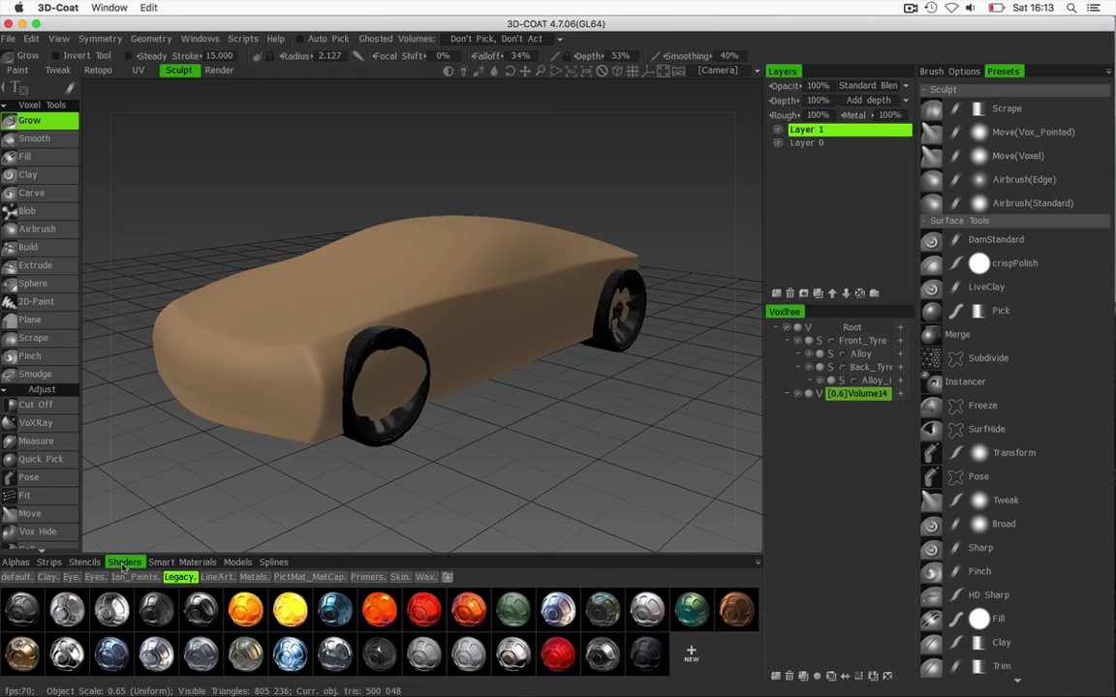
double_click(869, 396)
double_click(866, 396)
type("Body")
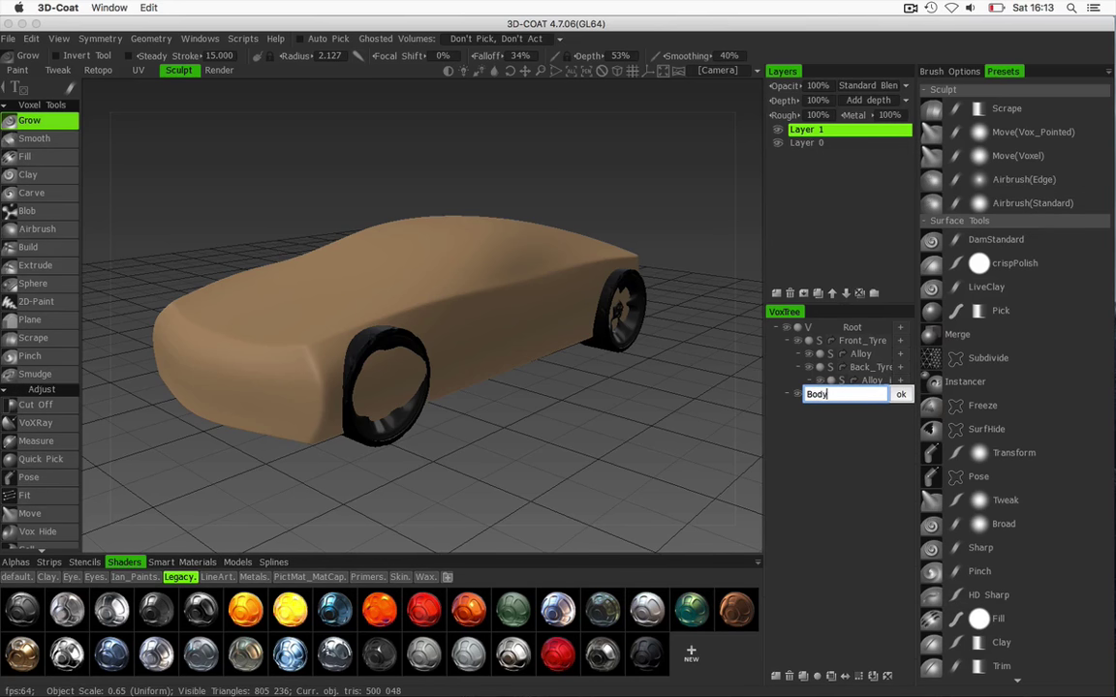
key("Return")
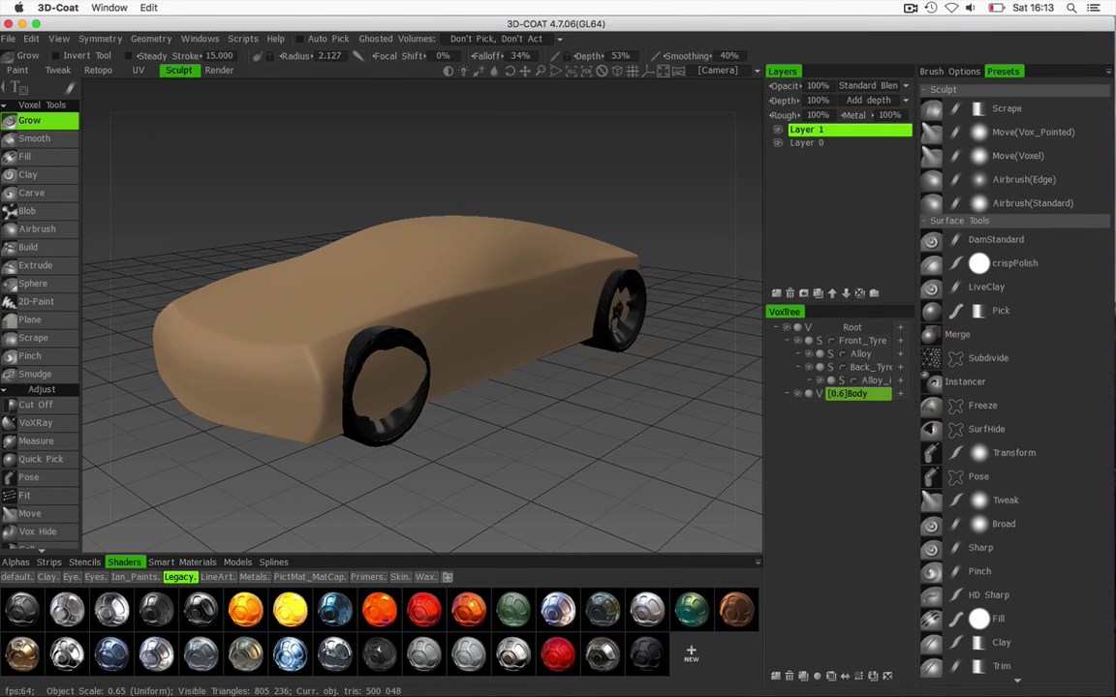
Try two dark Legacy shaders on Body, examining the reflections across its roof, tail and nose.
left_click(152, 616)
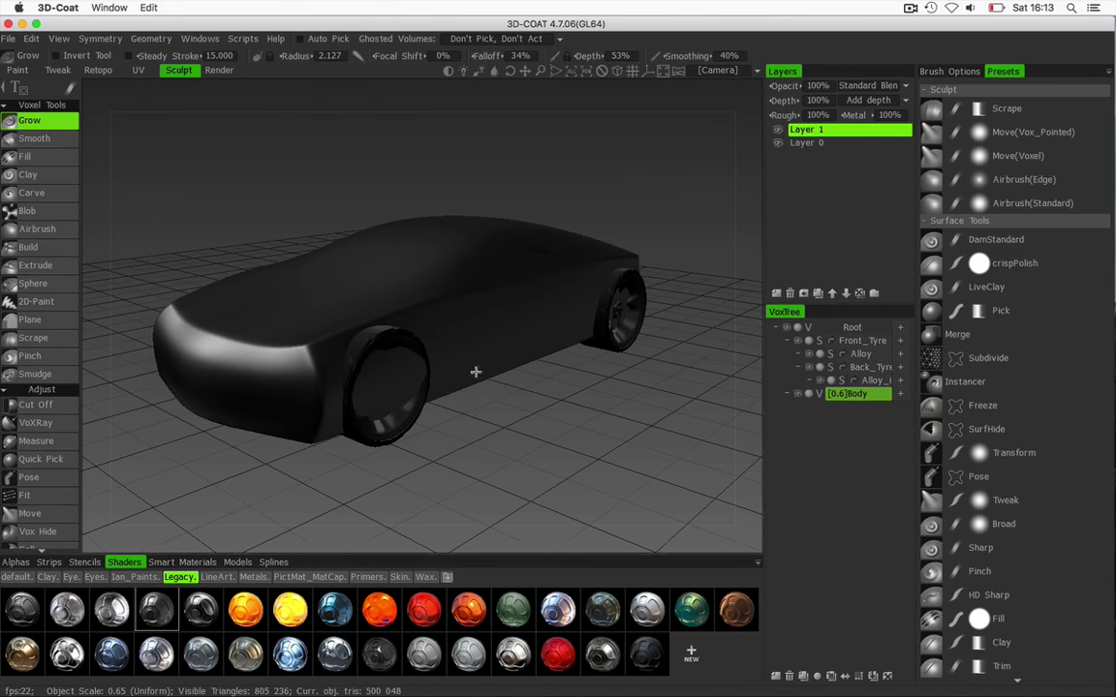
left_click_drag(474, 371, 414, 386)
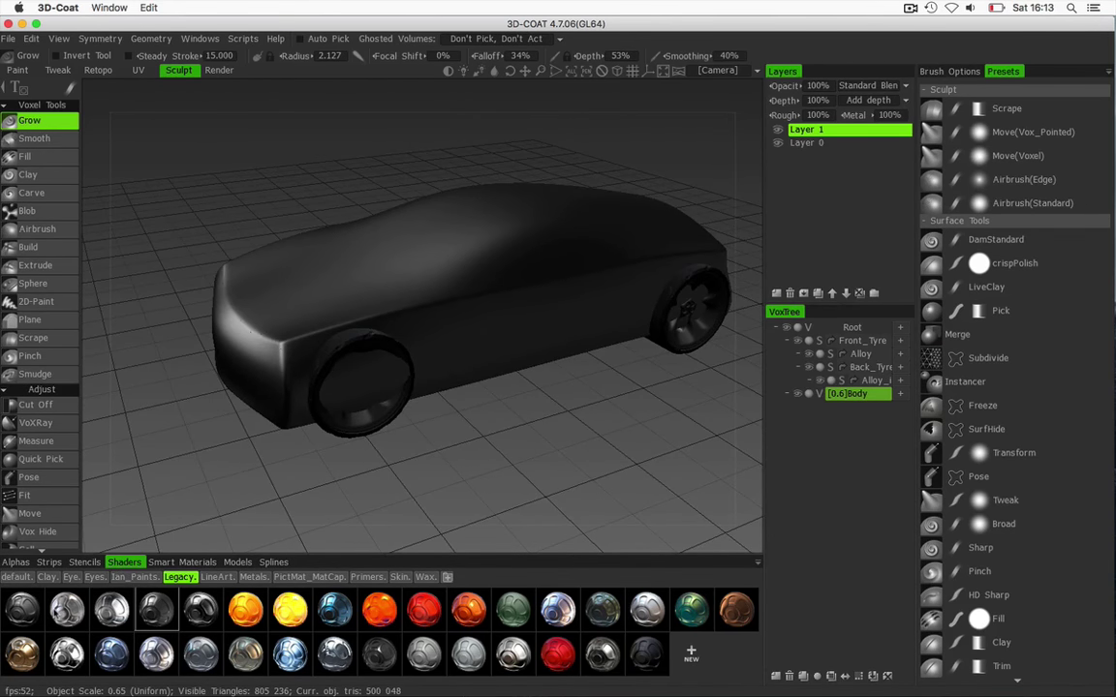
left_click(24, 606)
left_click_drag(478, 421, 219, 369)
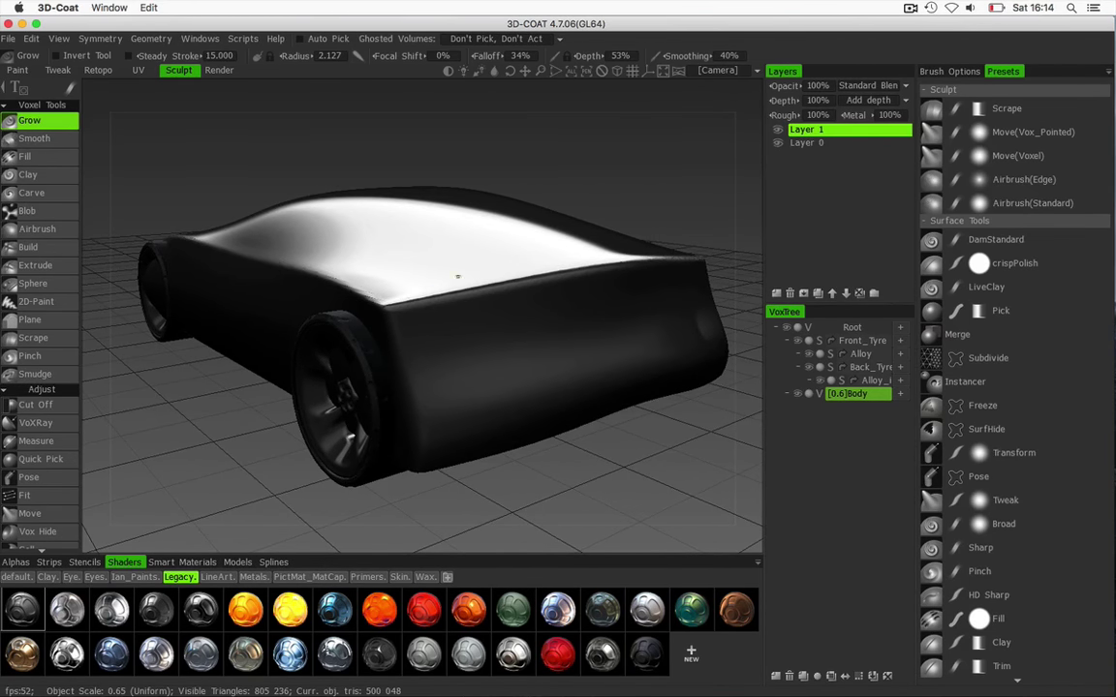
left_click_drag(222, 418, 219, 405)
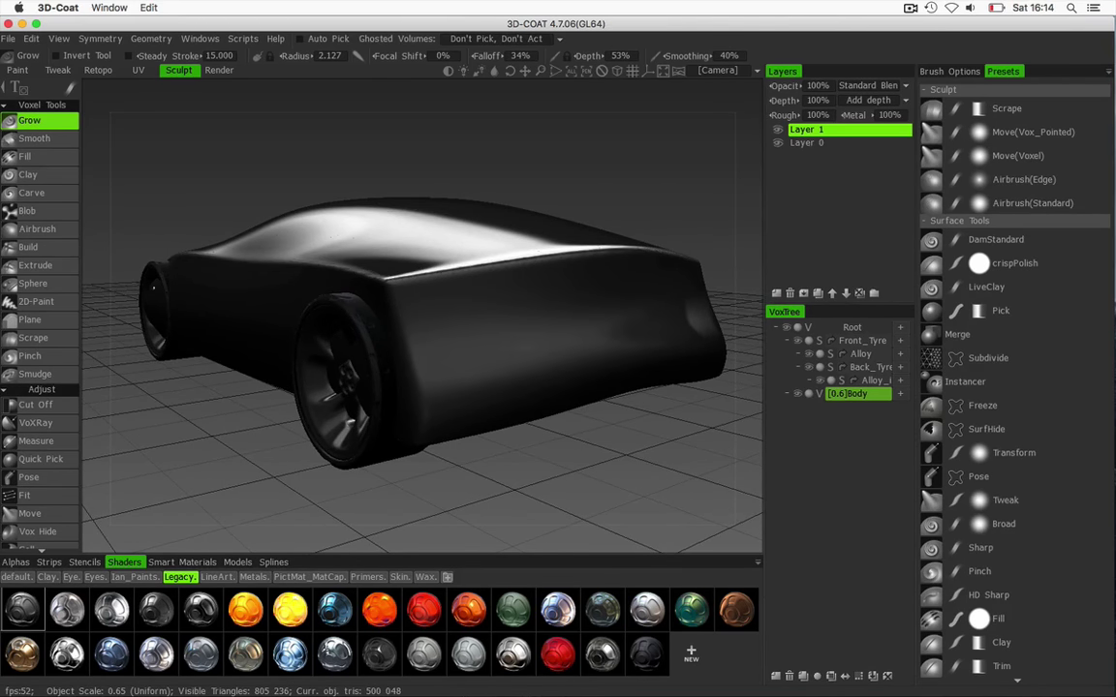
left_click_drag(205, 412, 530, 306)
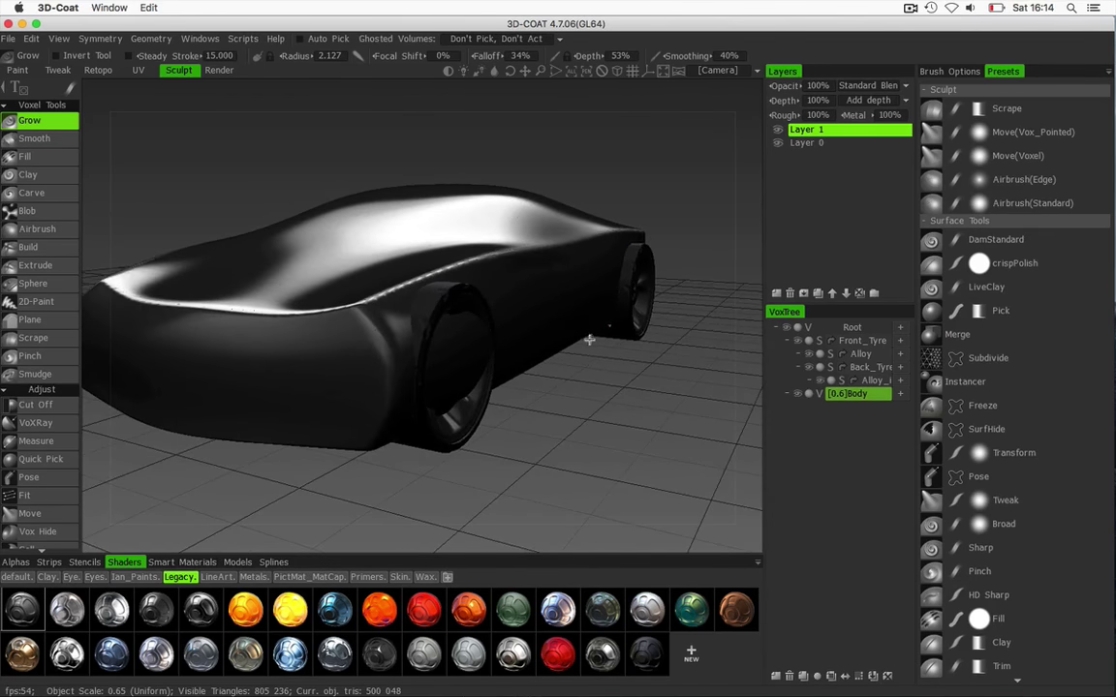
left_click_drag(560, 356, 429, 335)
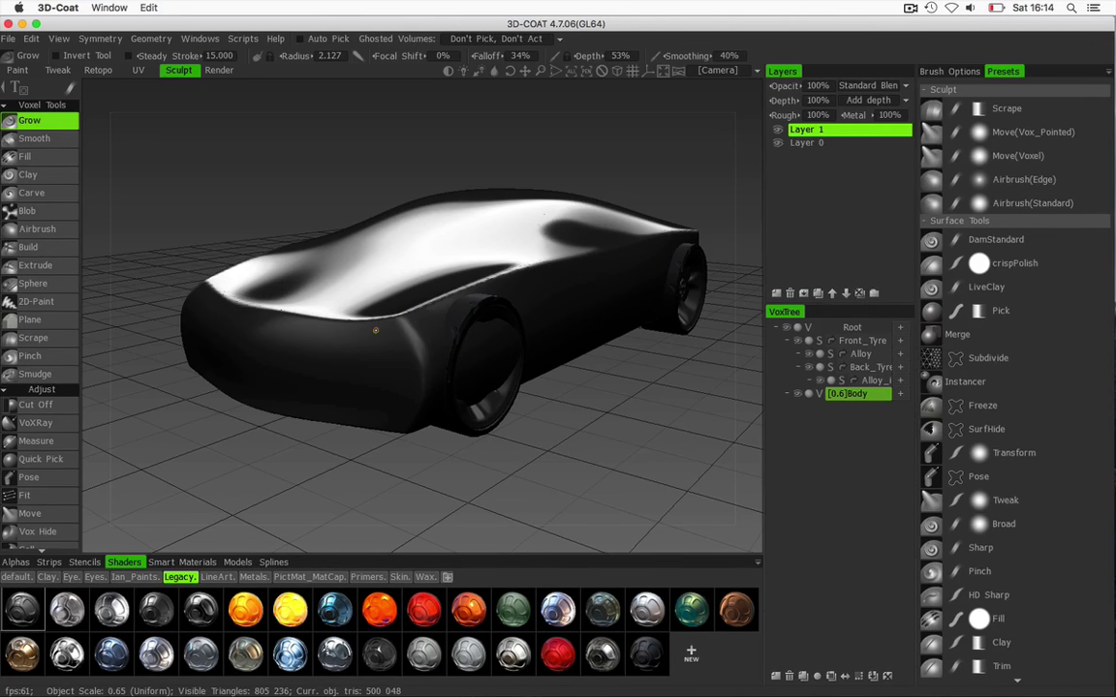
Try a glossy black, a metallic grey and a matte grey Legacy shader on Body.
left_click(155, 610)
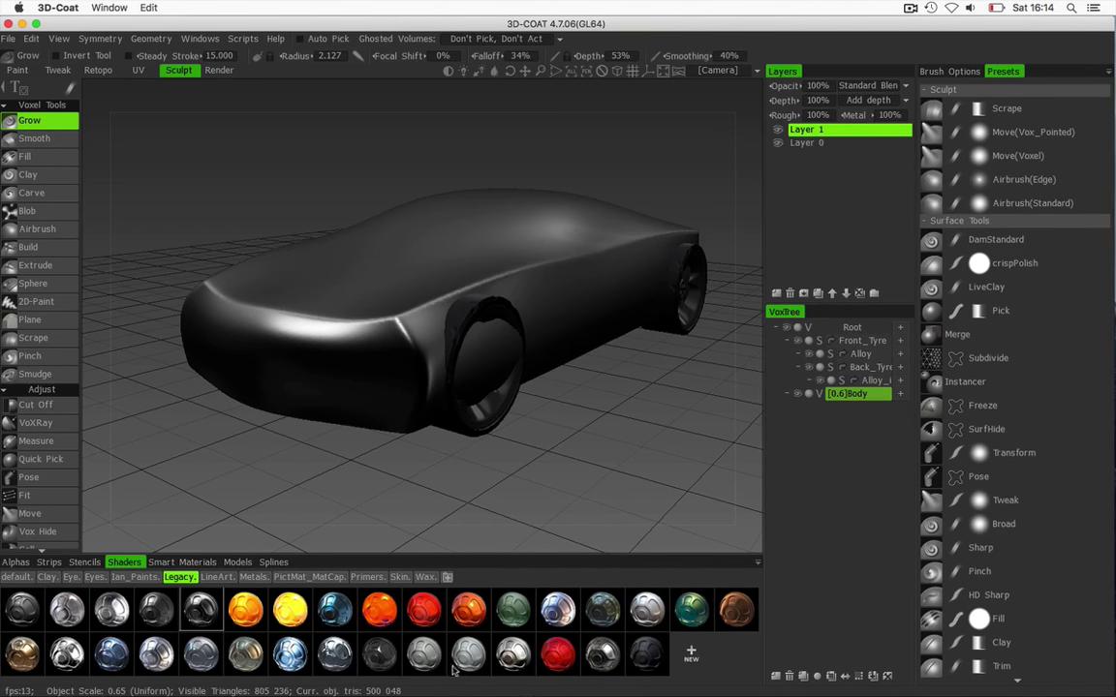
left_click(511, 657)
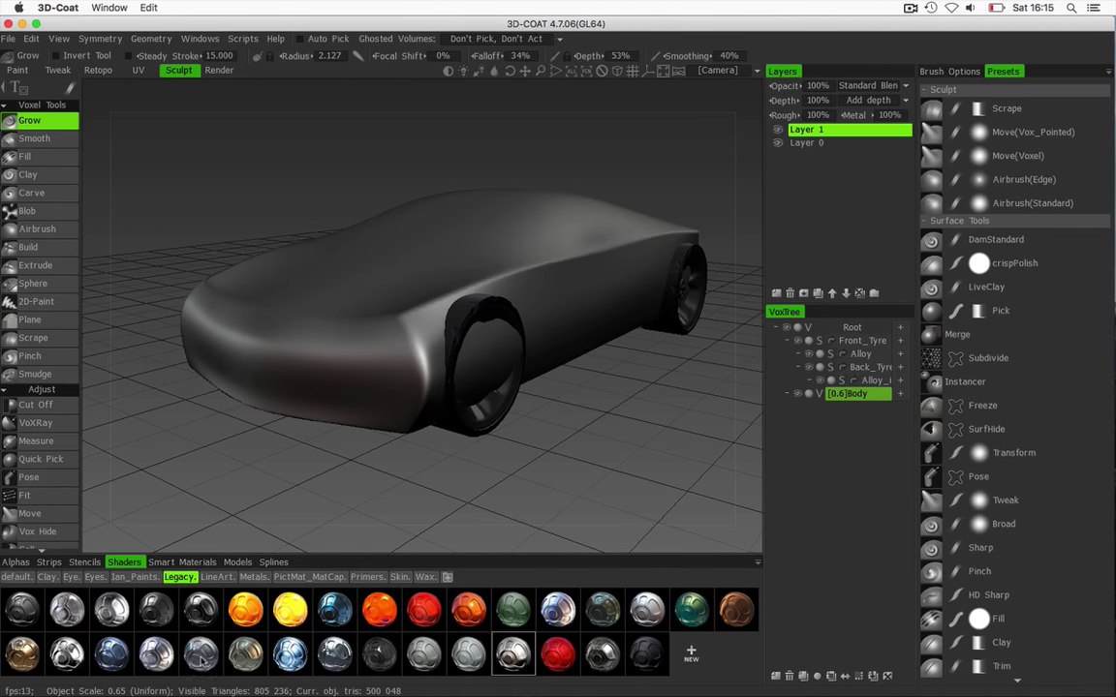
left_click(423, 656)
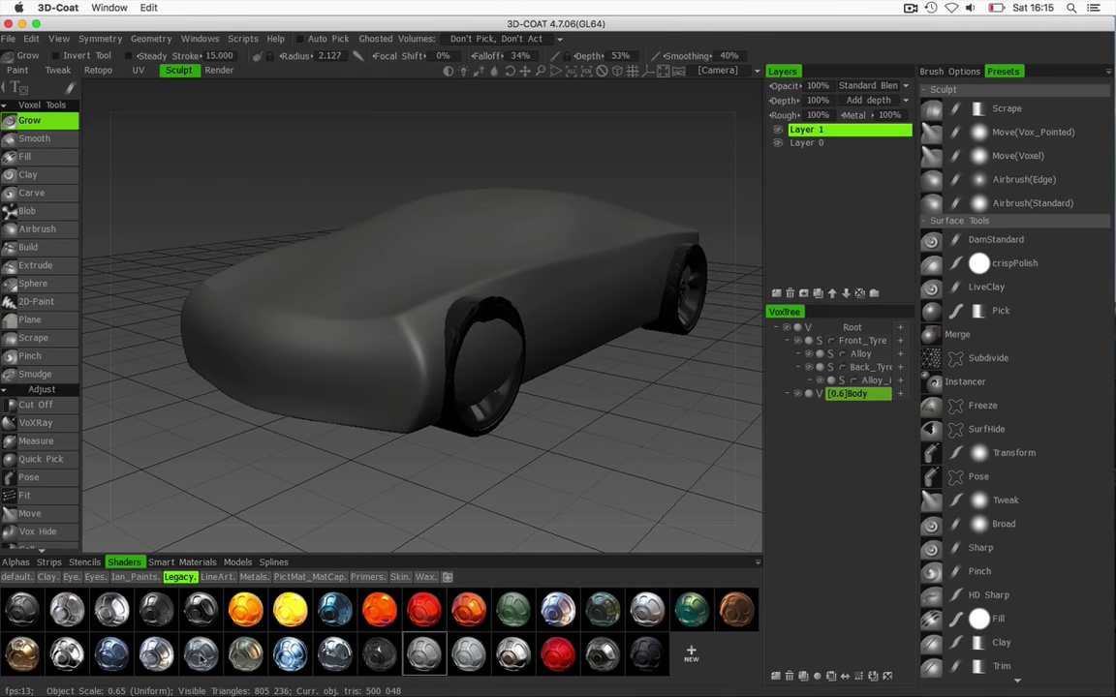
Apply the steel-blue metallic Legacy shader to Body and check the surface around the front wheel.
left_click(200, 656)
left_click_drag(364, 441, 342, 352)
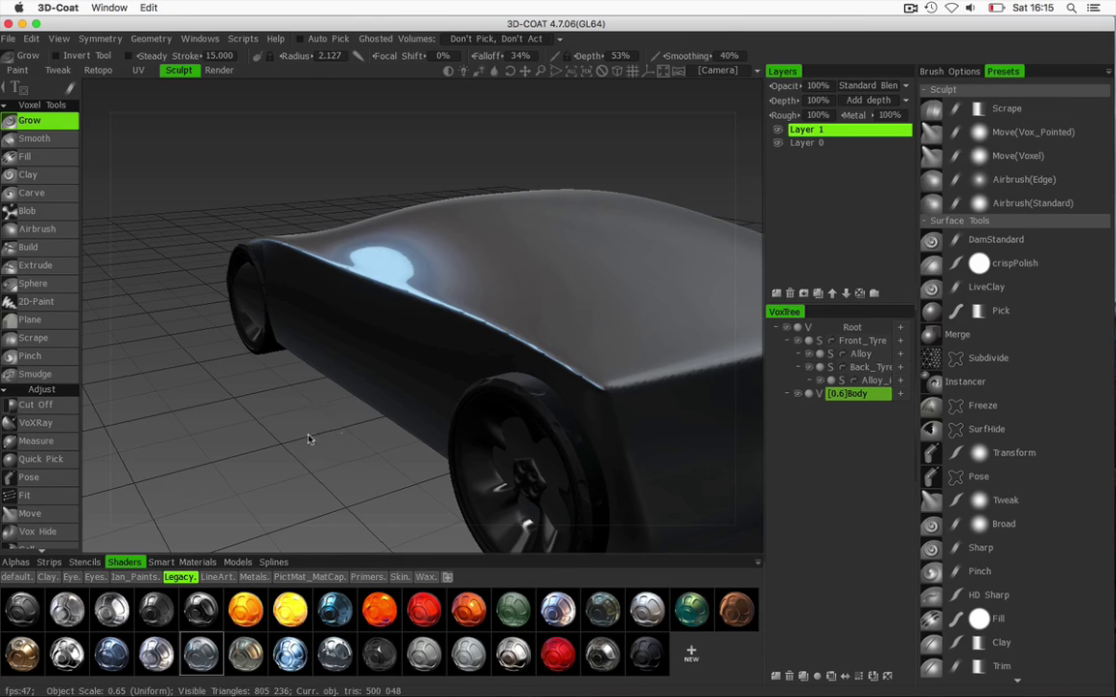
mouse_move(308, 439)
left_mouse_down()
mouse_move(282, 419)
mouse_move(361, 436)
mouse_move(571, 426)
mouse_move(458, 421)
mouse_move(353, 446)
mouse_move(656, 378)
mouse_move(518, 398)
mouse_move(570, 392)
mouse_move(593, 363)
mouse_move(428, 380)
left_mouse_up()
scroll(571, 391, "up", 5)
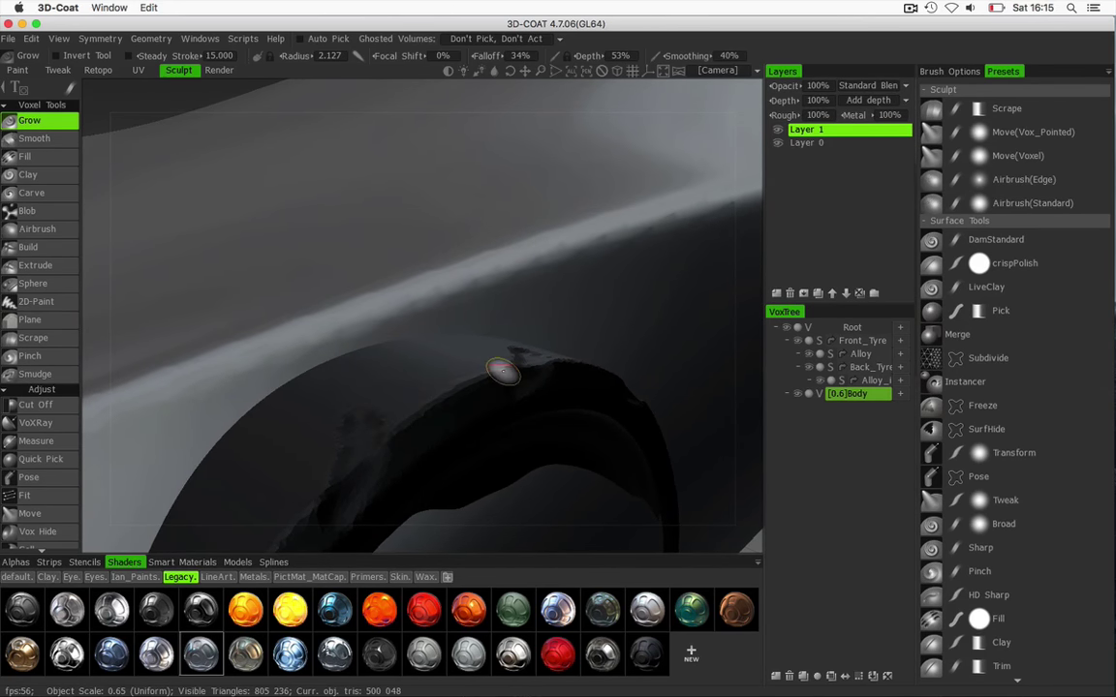
scroll(558, 341, "down", 10)
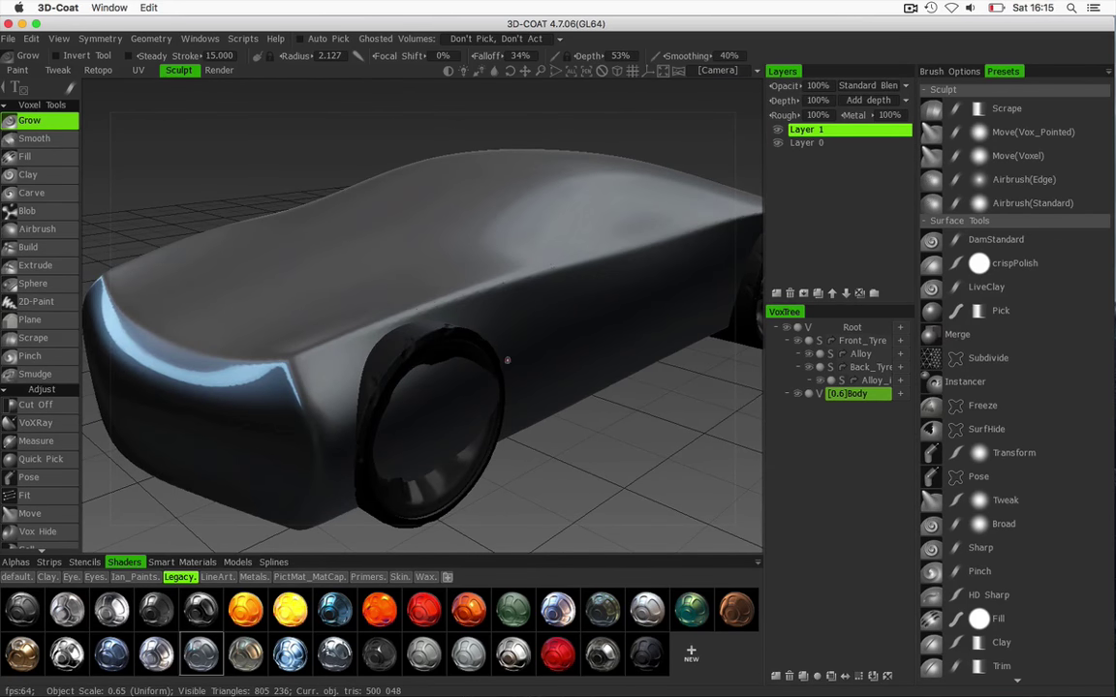